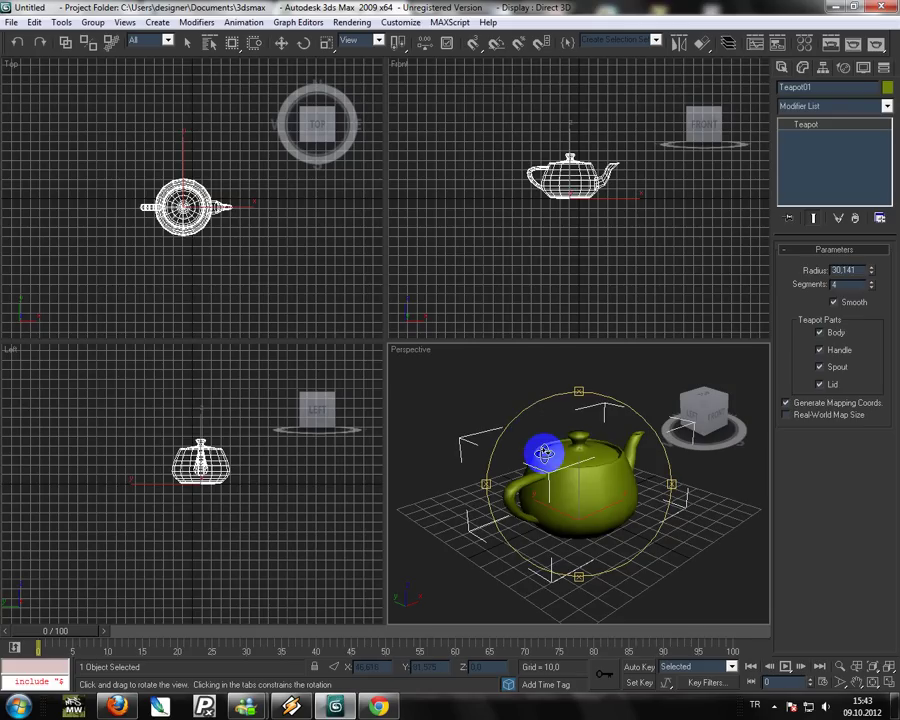
Draw a flat box, Box01, in the Perspective viewport, then check the Bellona sofa reference photo.
click(779, 68)
click(805, 158)
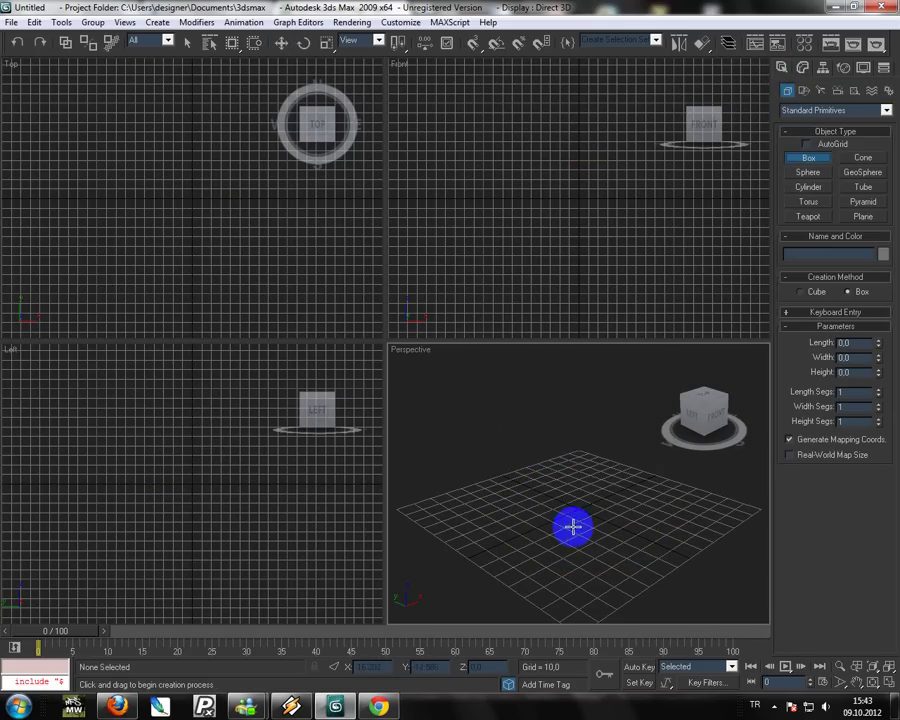
mouse_move(510, 498)
mouse_down()
mouse_move(427, 607)
mouse_move(412, 603)
mouse_up()
click(408, 595)
key(w)
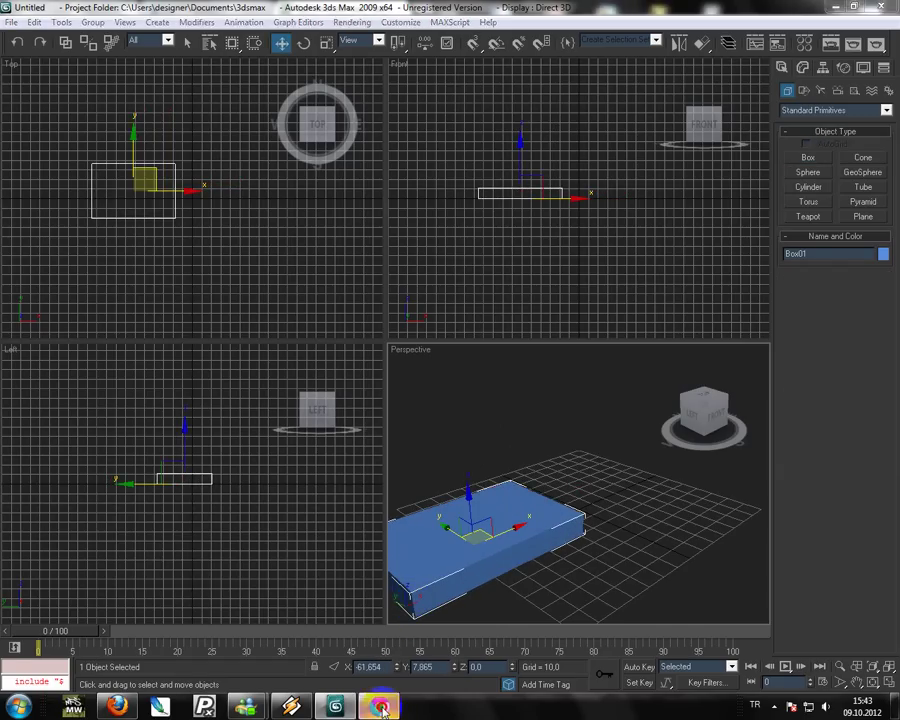
click(378, 707)
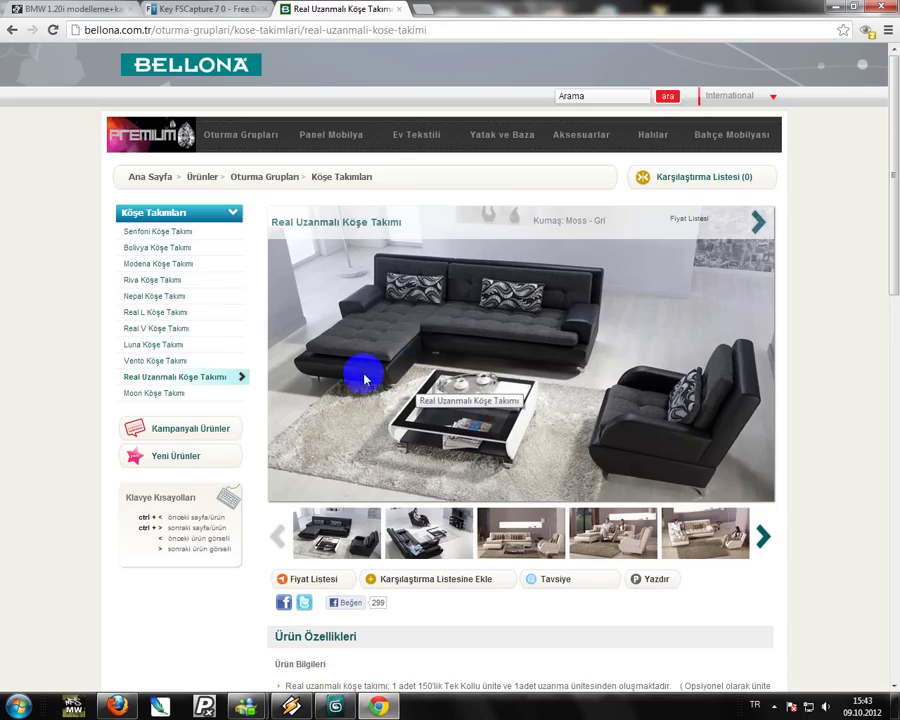
click(381, 703)
Maximize the Front viewport and zoom it to fit the box.
alt+middle_drag(513, 492, 482, 467)
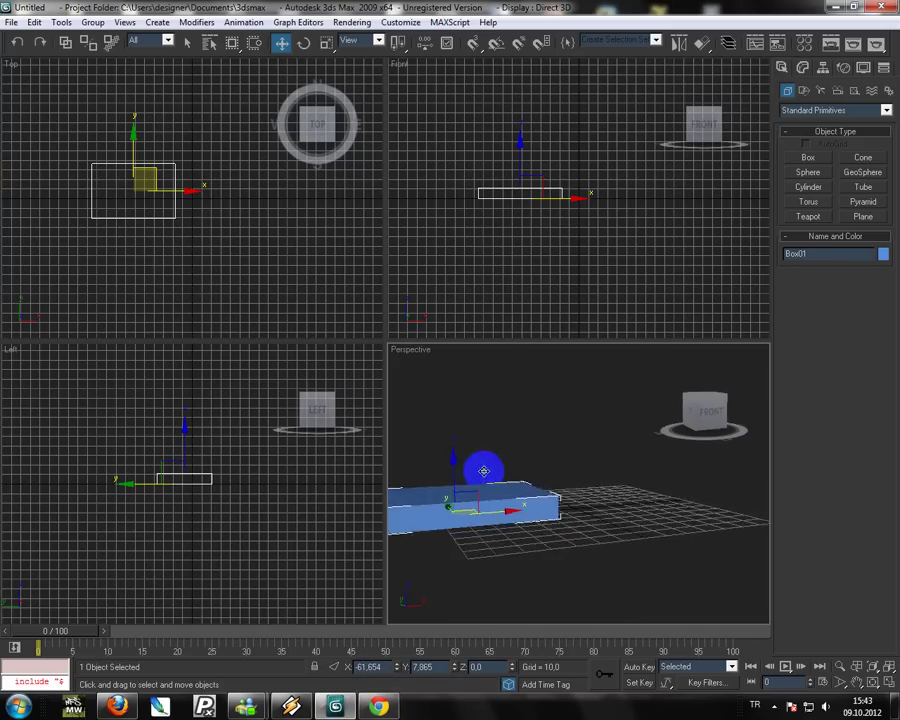
key(f)
key(z)
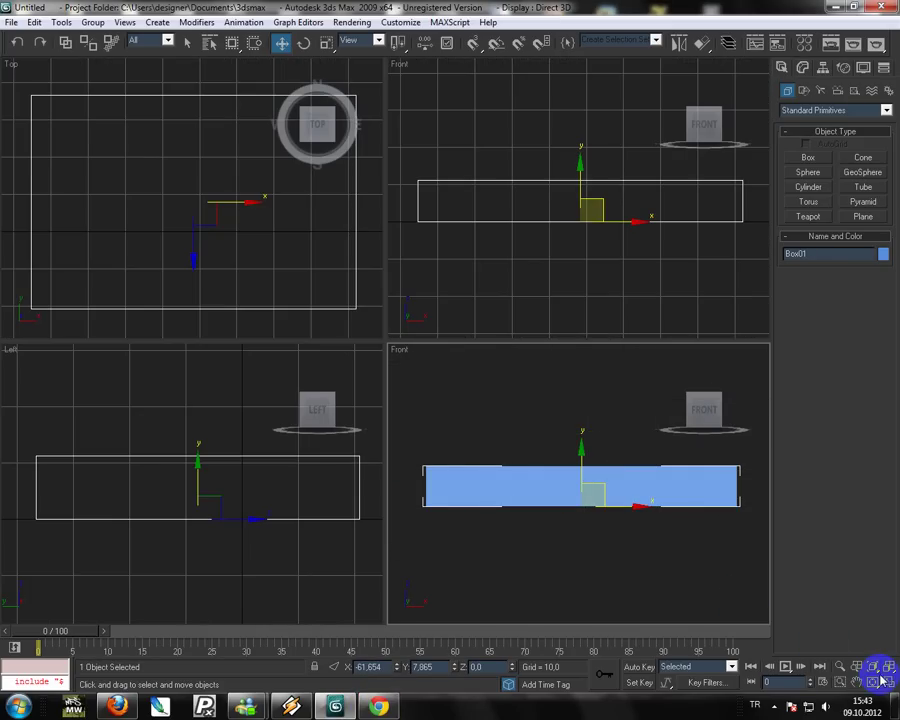
click(882, 670)
middle_drag(468, 406, 474, 413)
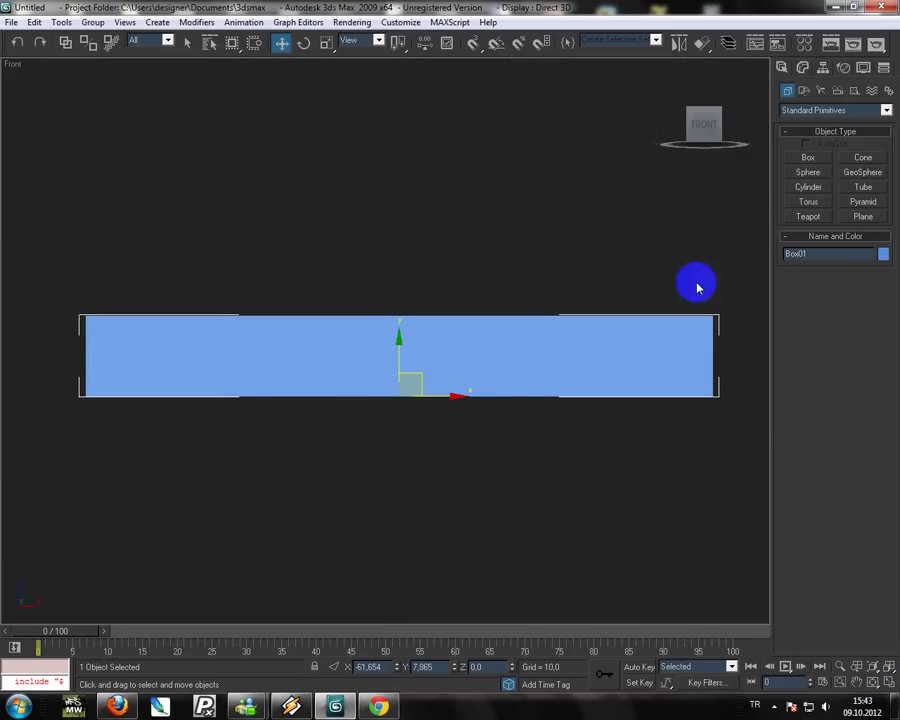
Give the box 2 length, 2 width and 3 height segments and convert it to Editable Poly.
click(800, 67)
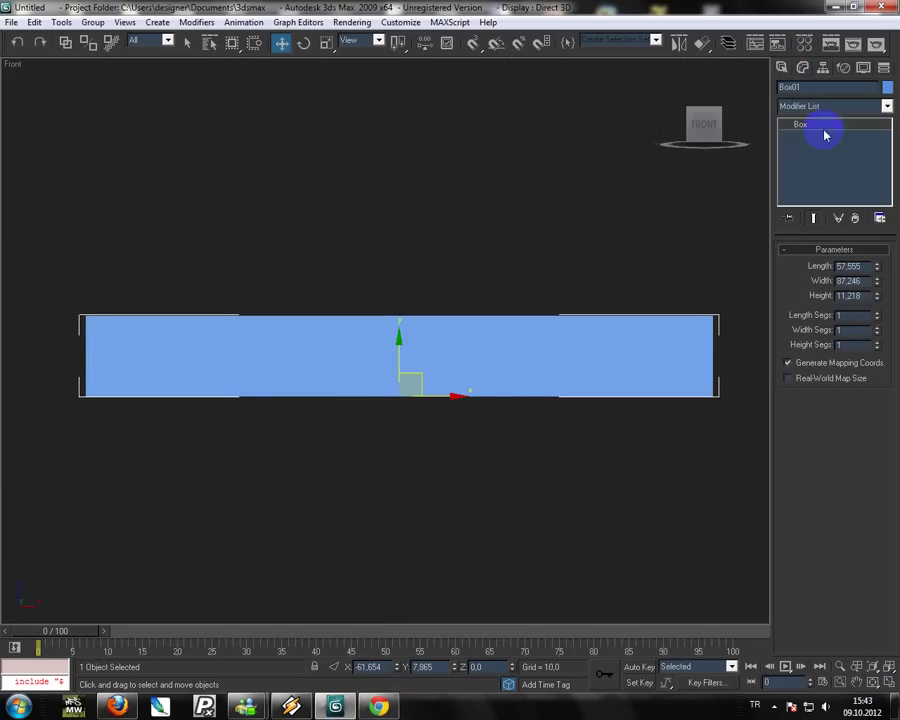
click(878, 315)
click(878, 315)
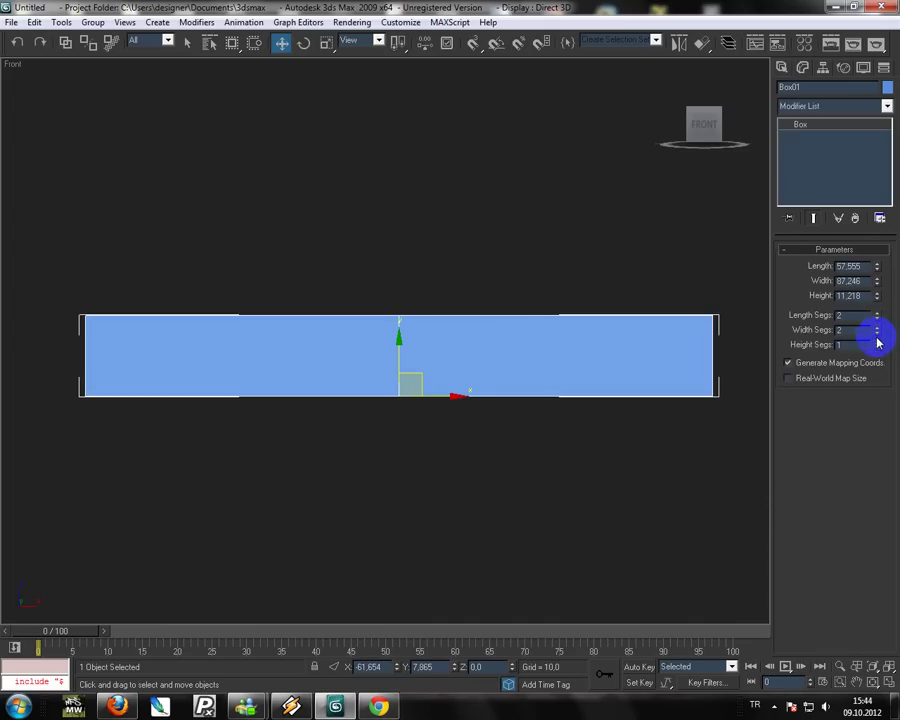
click(878, 343)
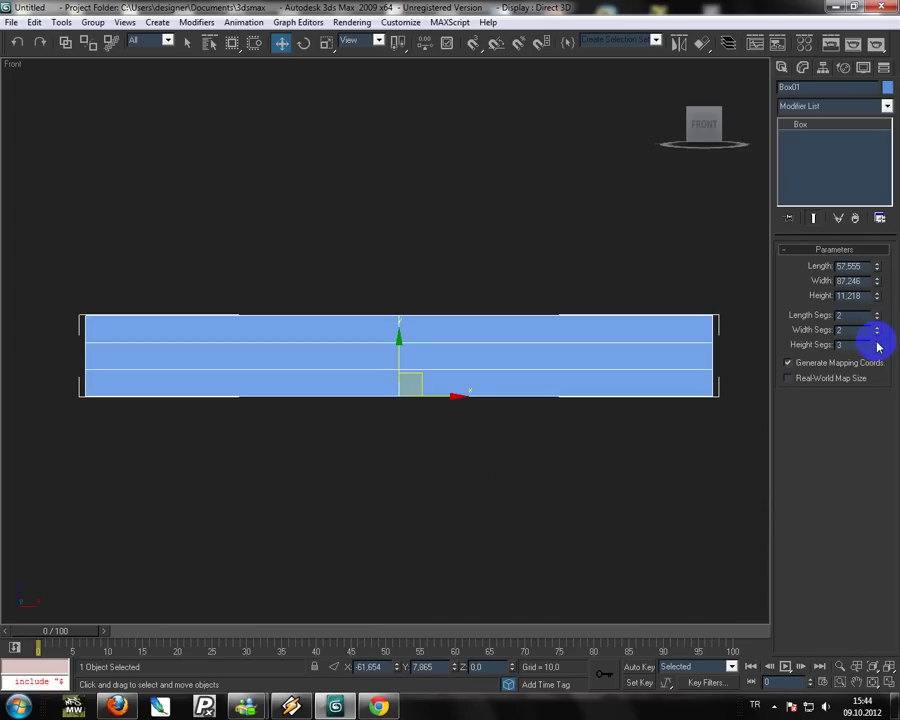
right_click(507, 385)
mouse_move(545, 511)
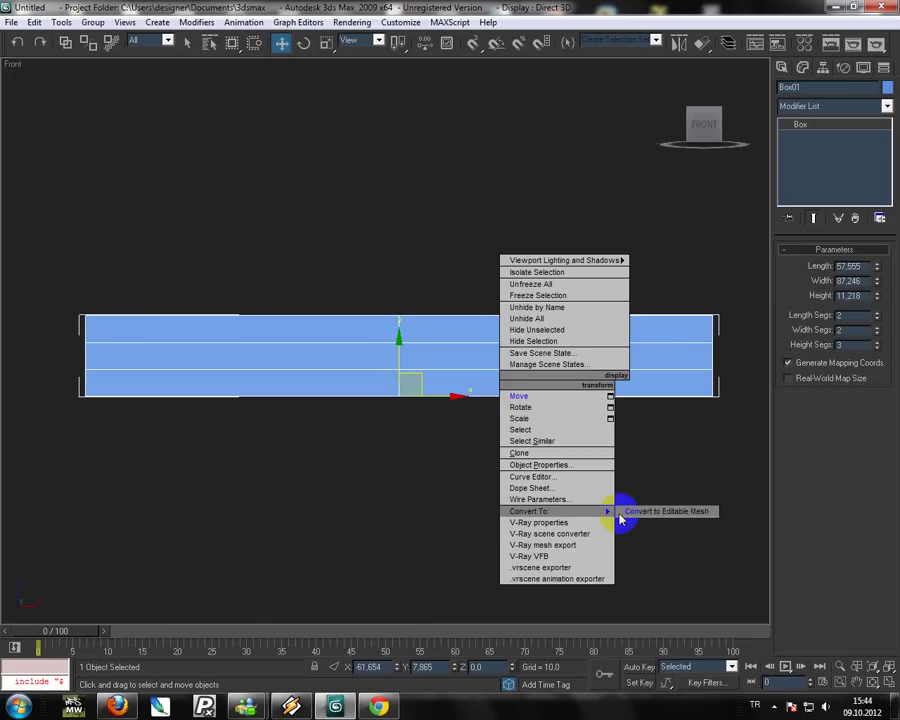
click(640, 523)
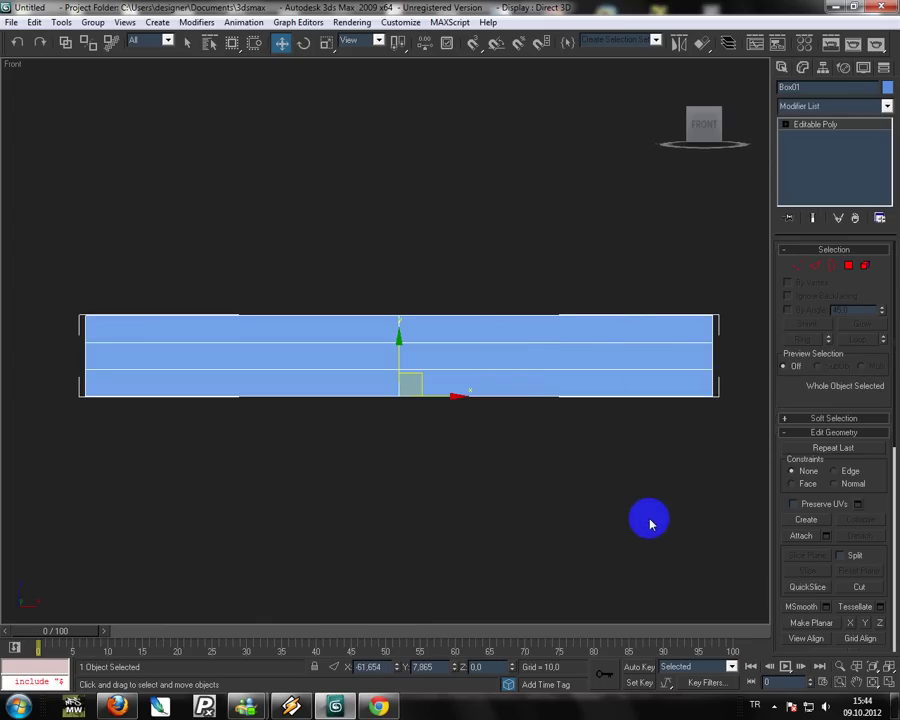
In Vertex mode, raise the top-left and middle top vertices to slope the top edge.
click(816, 276)
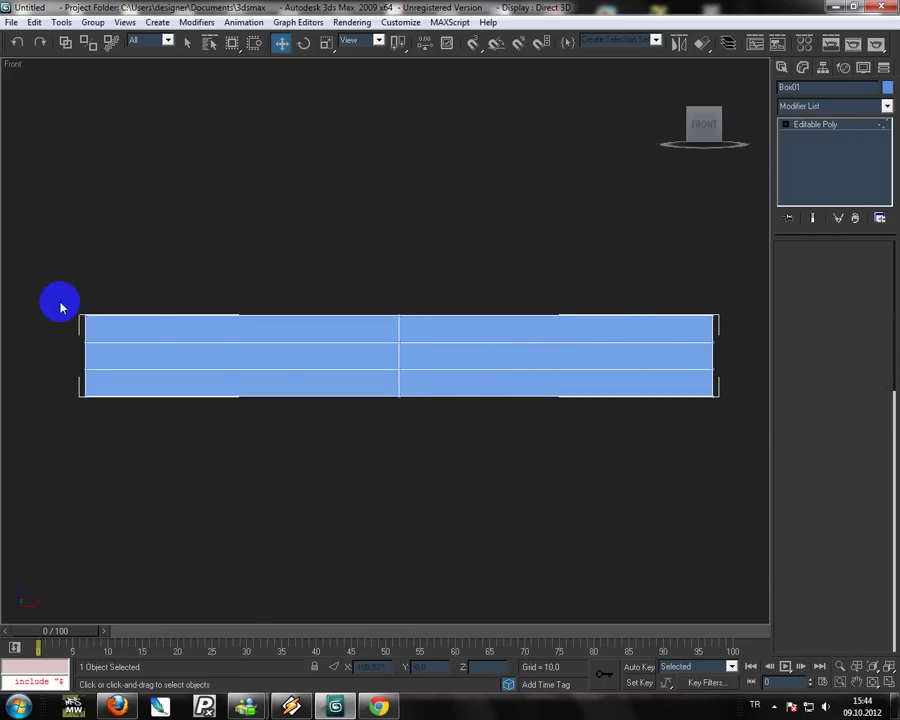
drag(60, 300, 150, 324)
drag(82, 270, 80, 256)
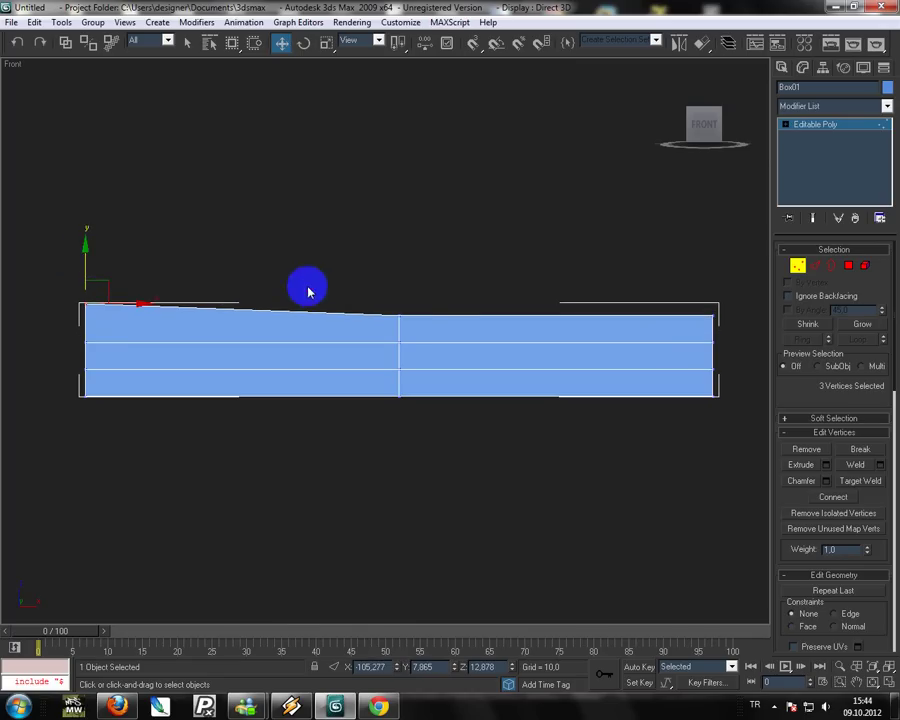
drag(304, 284, 410, 320)
drag(399, 274, 397, 269)
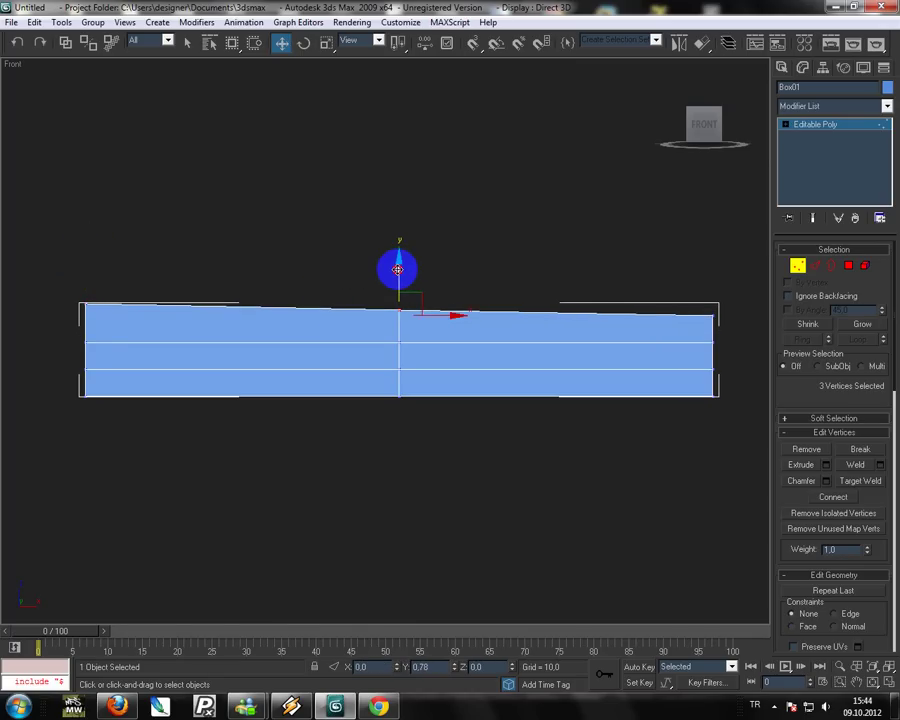
Lower the middle top vertices slightly and push the left-end vertices outward into an angled point.
drag(24, 281, 115, 318)
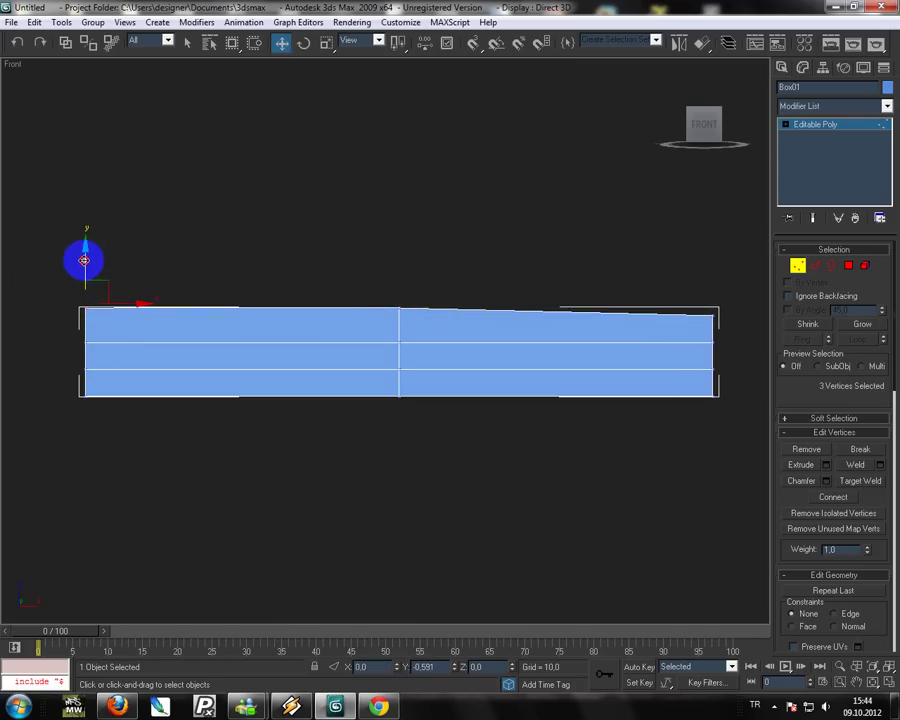
drag(340, 288, 414, 321)
drag(396, 266, 395, 275)
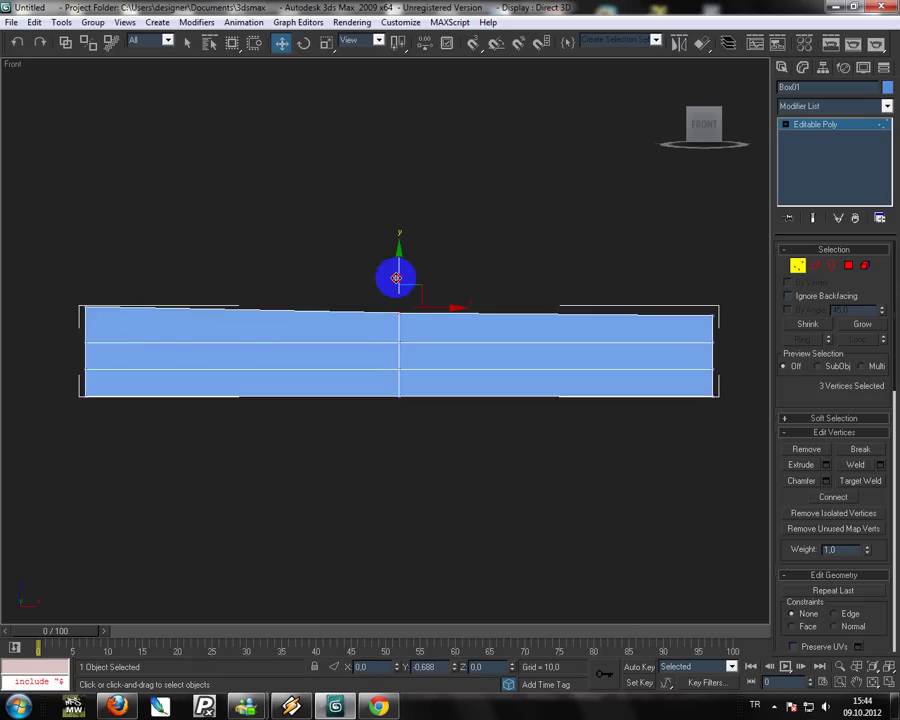
drag(100, 374, 50, 240)
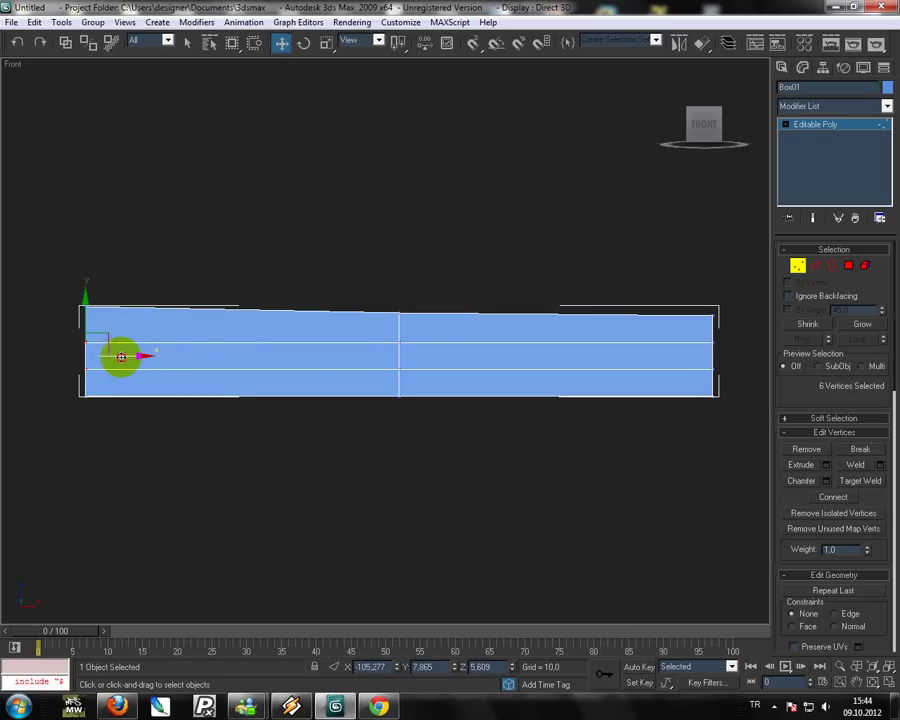
drag(120, 357, 104, 355)
middle_drag(56, 346, 186, 346)
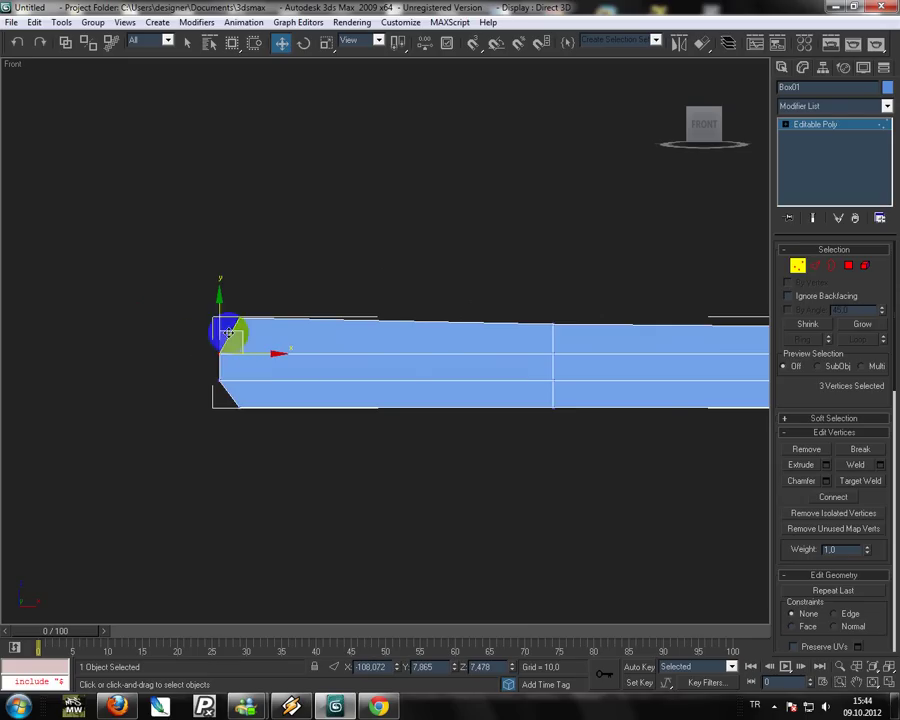
drag(229, 332, 223, 317)
middle_drag(458, 403, 358, 406)
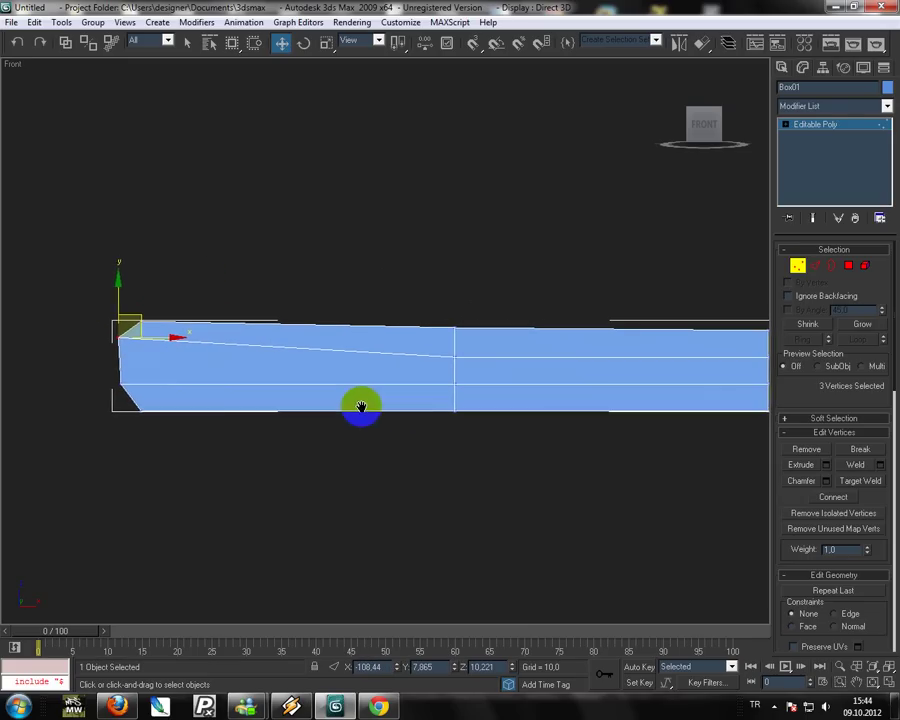
In the Perspective view, slide the box's middle row of vertices to the left.
key(p)
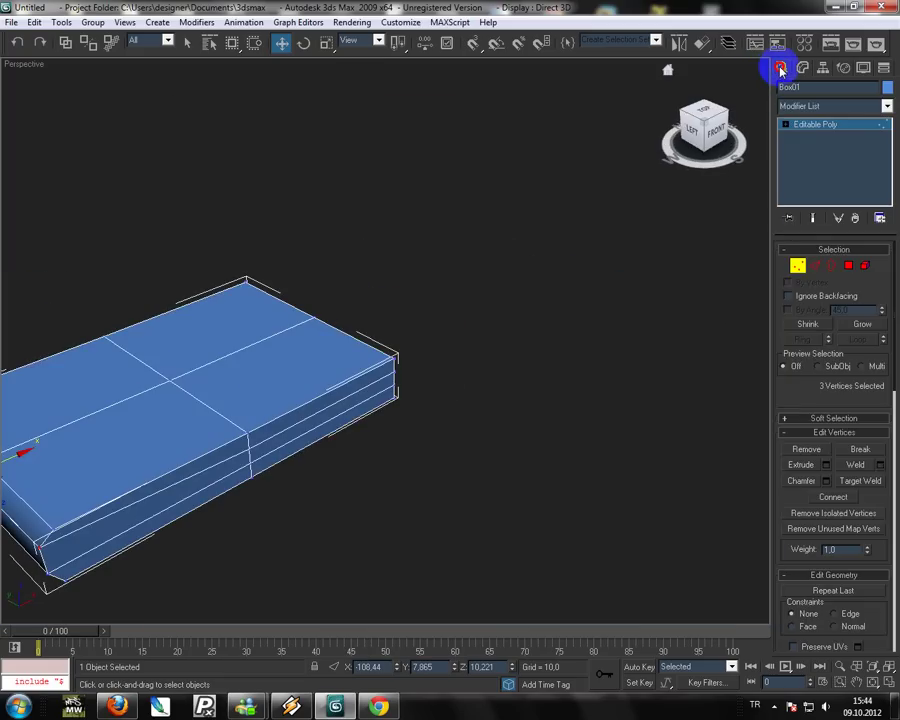
click(782, 67)
mouse_move(505, 387)
alt+middle_down()
mouse_move(558, 372)
mouse_move(600, 374)
mouse_move(552, 375)
mouse_move(426, 446)
mouse_move(430, 453)
alt+middle_up()
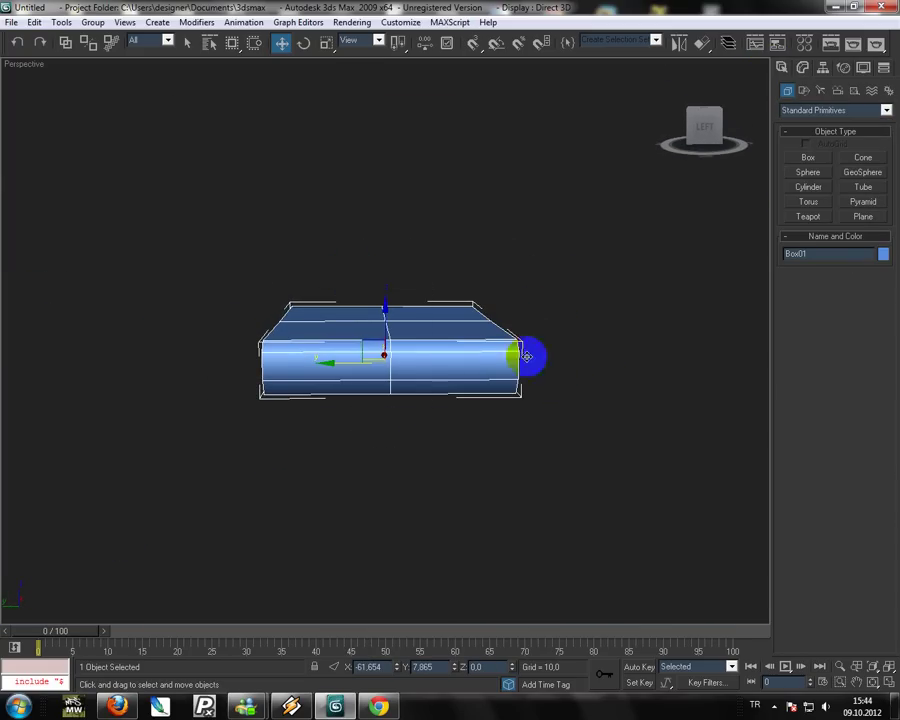
click(802, 67)
click(797, 266)
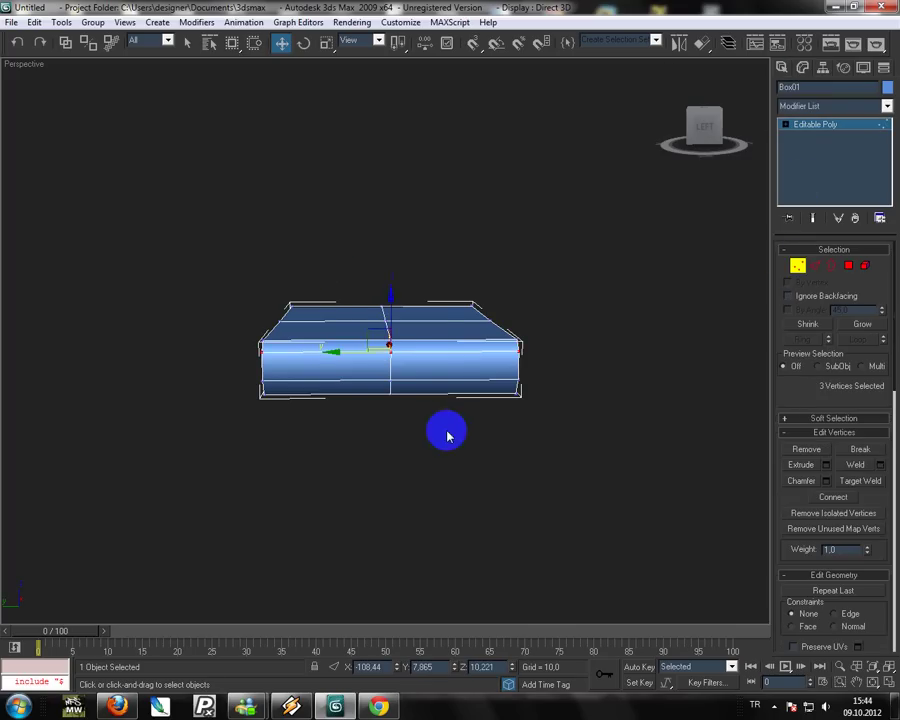
drag(446, 430, 338, 292)
drag(343, 342, 271, 353)
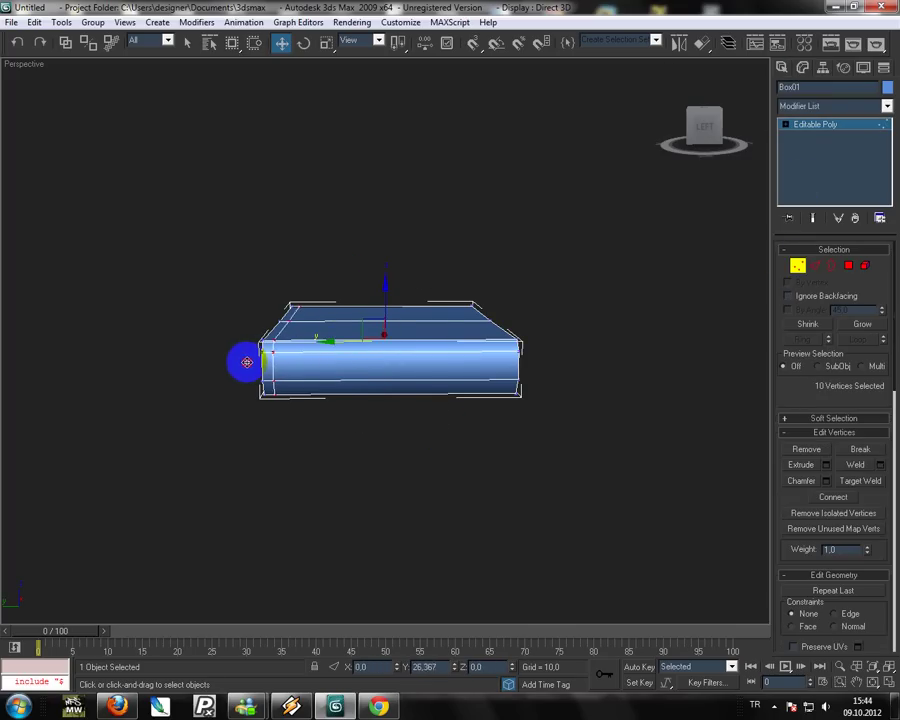
Select an edge loop around the box in Edge mode.
alt+middle_drag(352, 364, 575, 383)
click(818, 267)
double_click(394, 413)
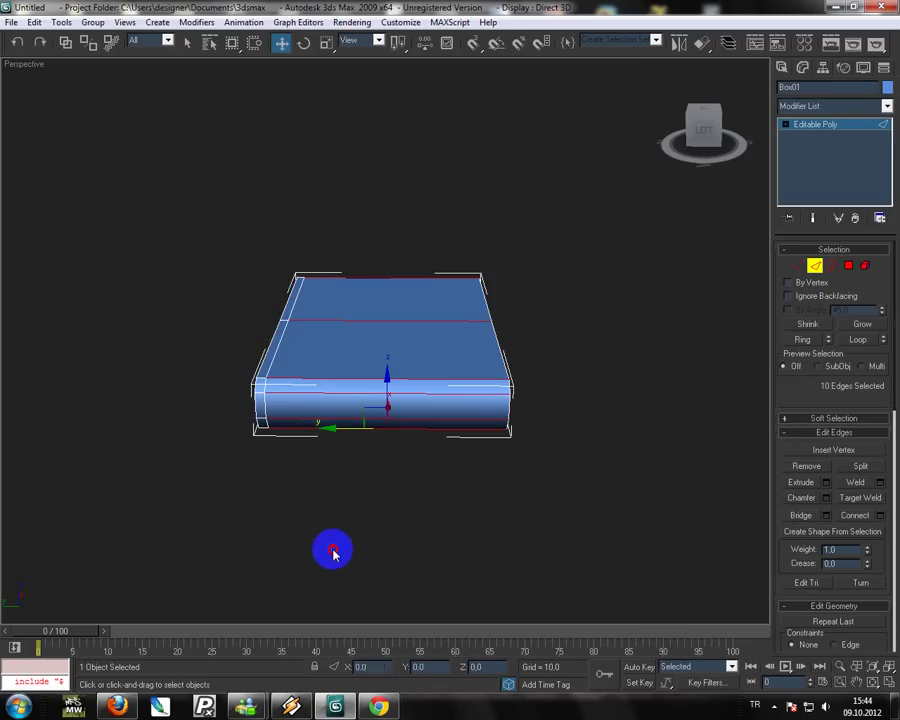
Connect the selected edge loop to add new edges across the box.
key(ctrl+shift+e)
click(425, 386)
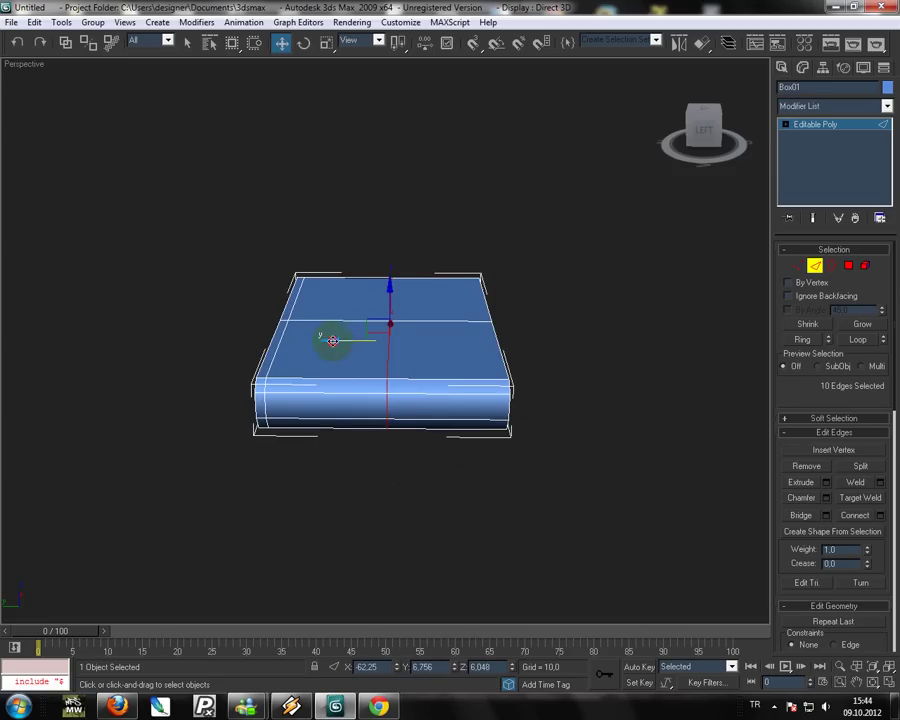
click(460, 460)
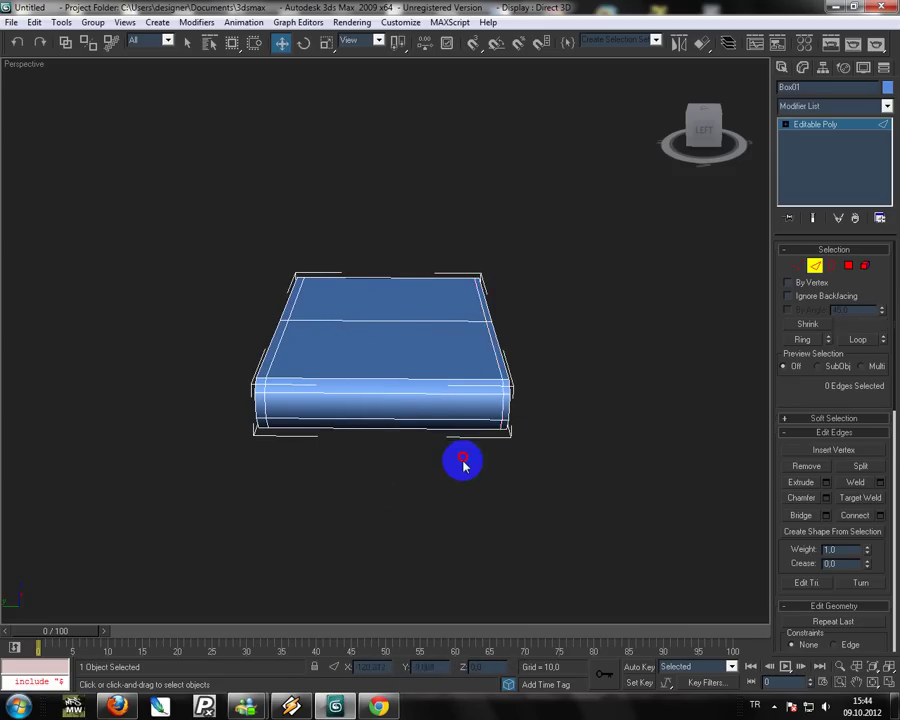
mouse_move(460, 460)
alt+middle_down()
mouse_move(406, 452)
mouse_move(634, 415)
alt+middle_up()
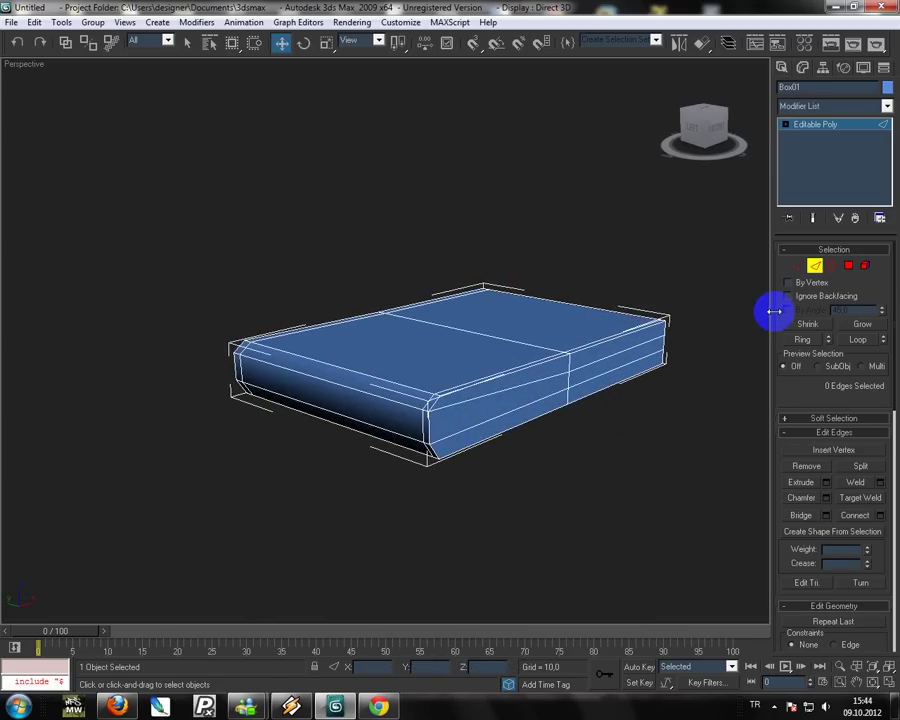
Select all edges with Ctrl+A, then deselect the central edges in wireframe.
key(ctrl+a)
mouse_move(580, 408)
alt+middle_down()
mouse_move(632, 455)
mouse_move(576, 437)
alt+middle_up()
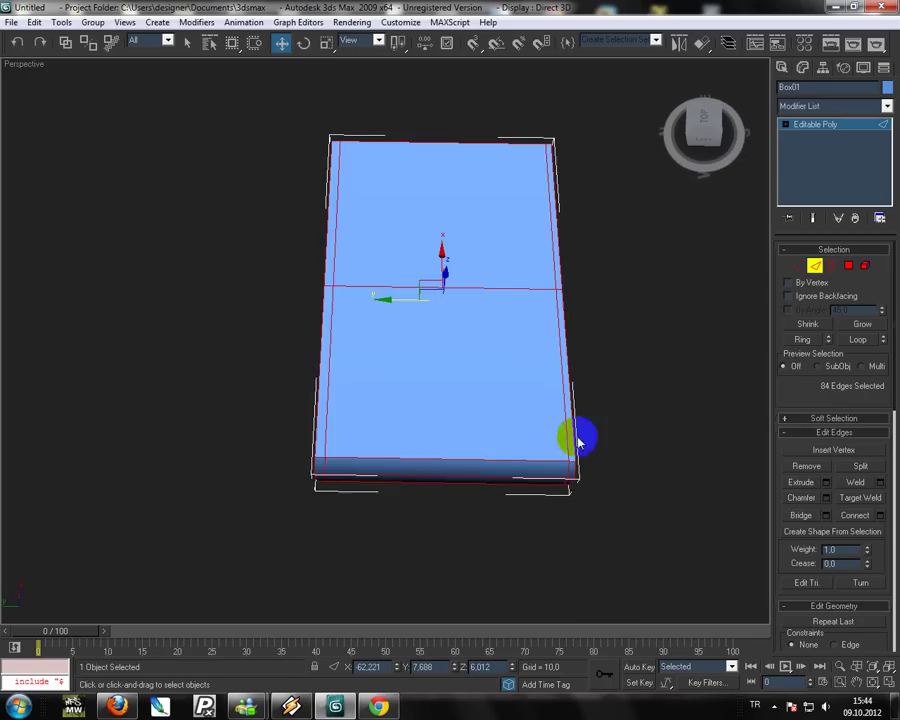
key(F3)
alt+drag(496, 388, 424, 252)
alt+drag(374, 373, 331, 287)
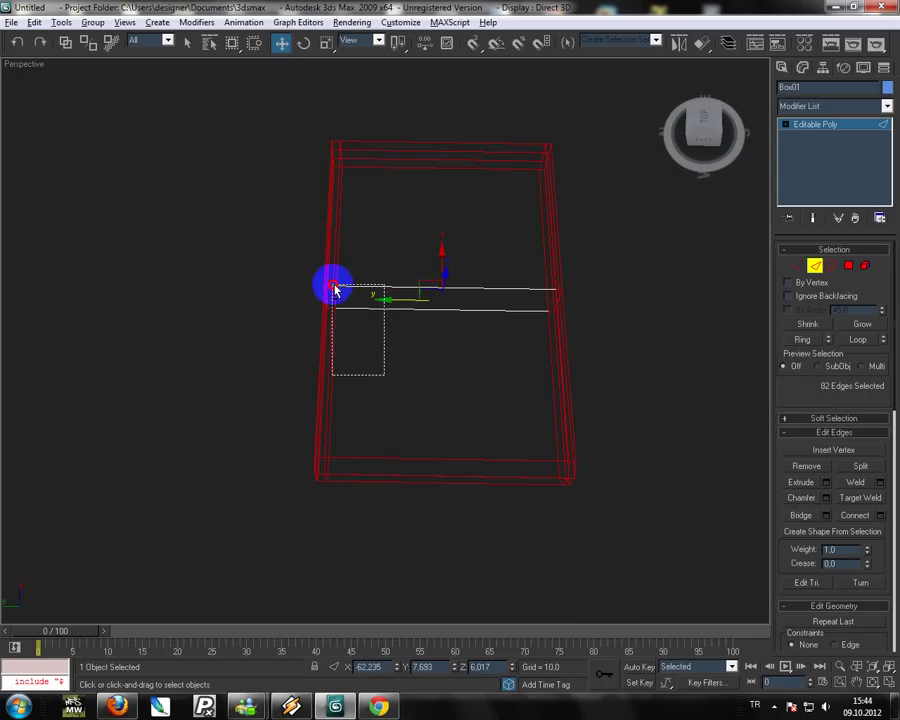
alt+drag(460, 266, 549, 364)
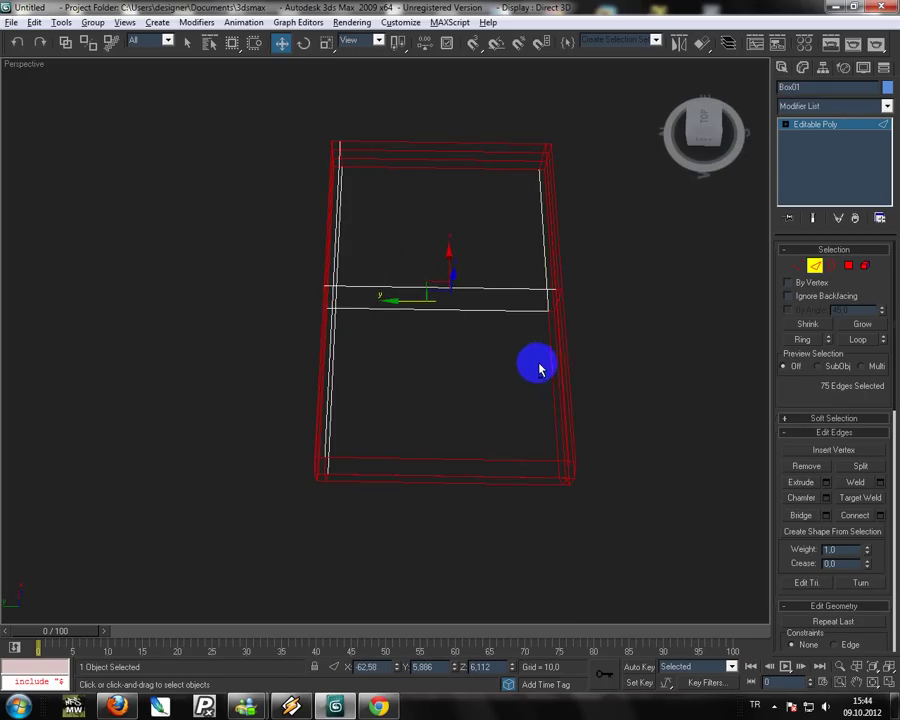
mouse_move(539, 370)
alt+middle_down()
mouse_move(518, 350)
mouse_move(544, 292)
alt+middle_up()
alt+drag(545, 292, 562, 373)
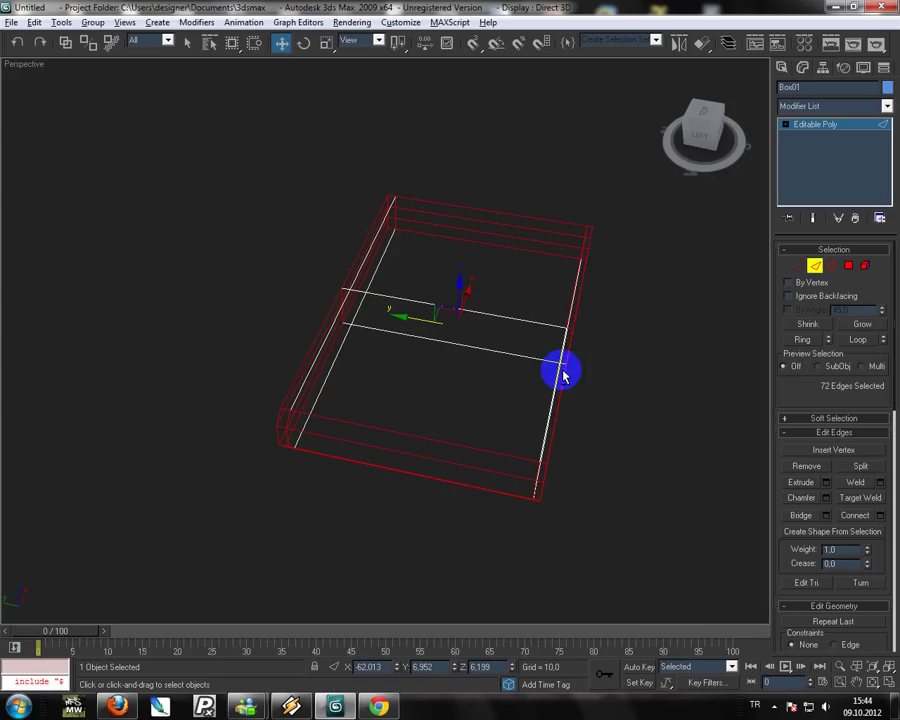
alt+middle_drag(539, 324, 436, 270)
Deselect the inner and end vertical edges in the Front and Left views, leaving only border edges.
key(f)
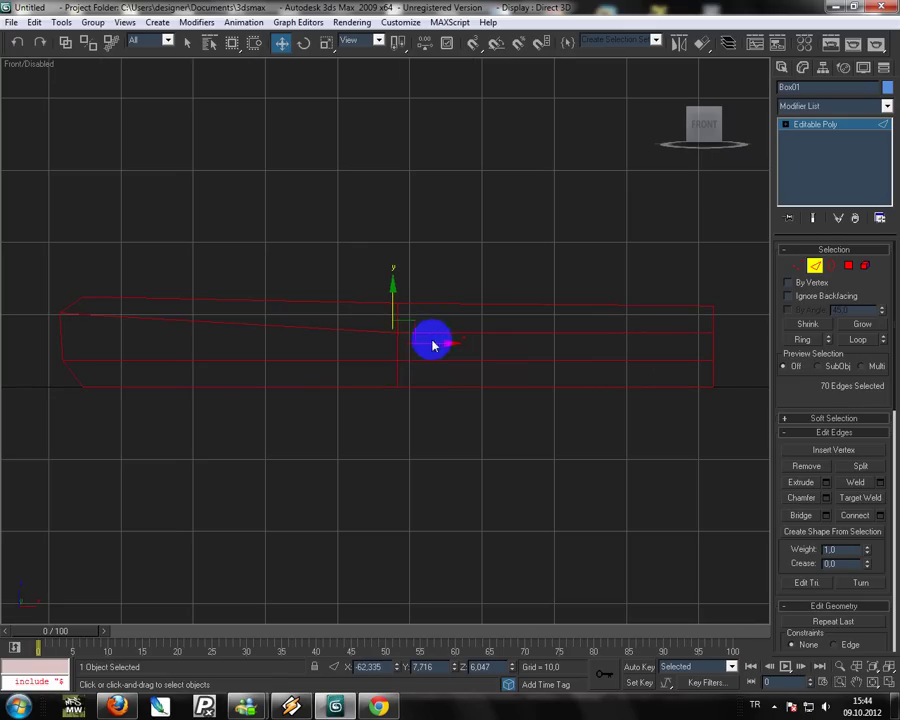
drag(363, 318, 441, 371)
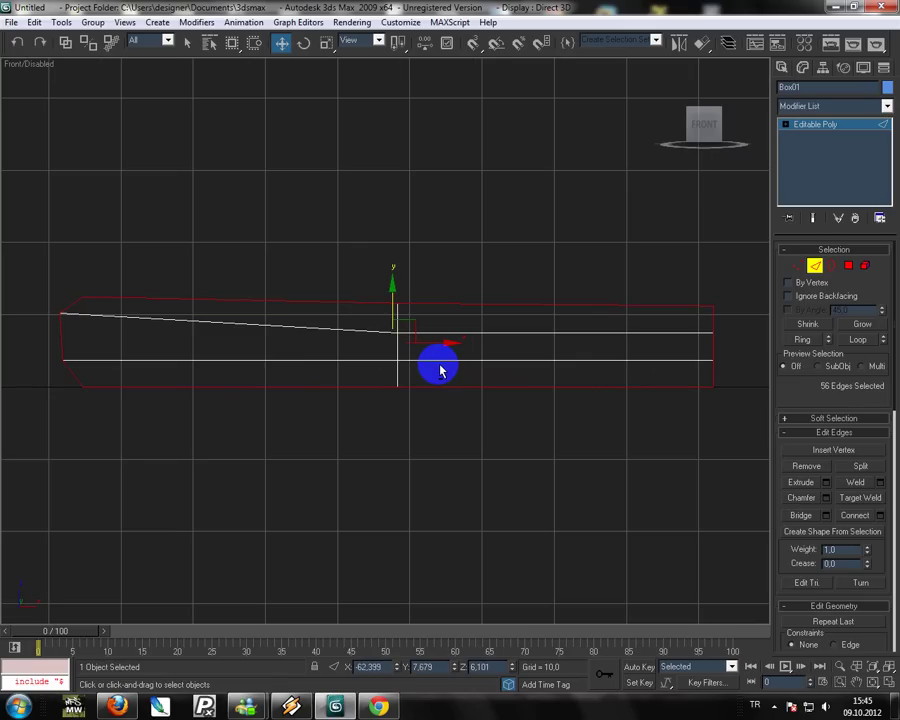
key(l)
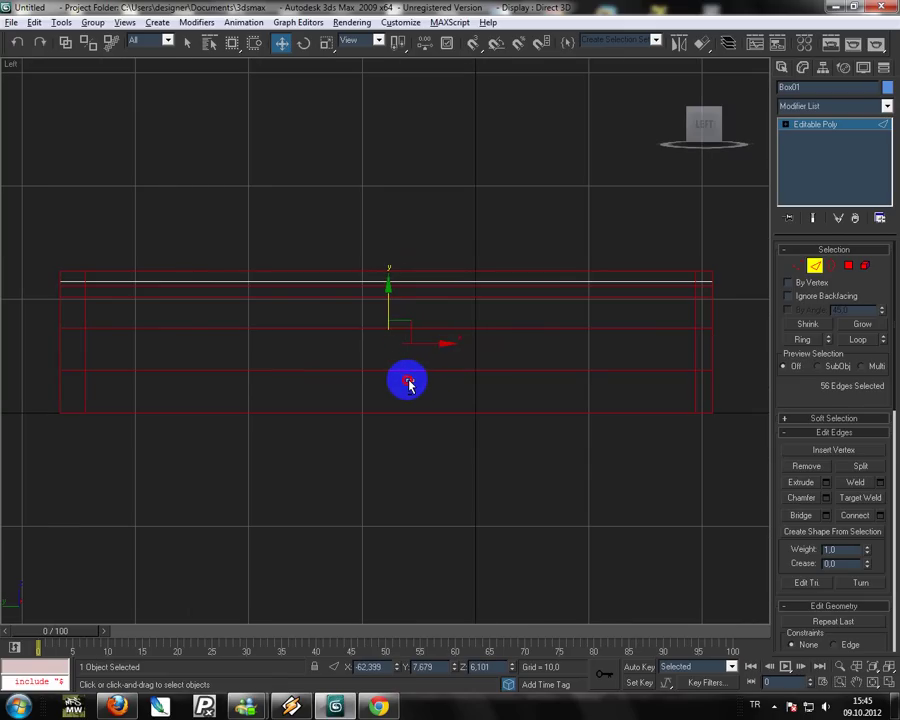
drag(408, 384, 342, 287)
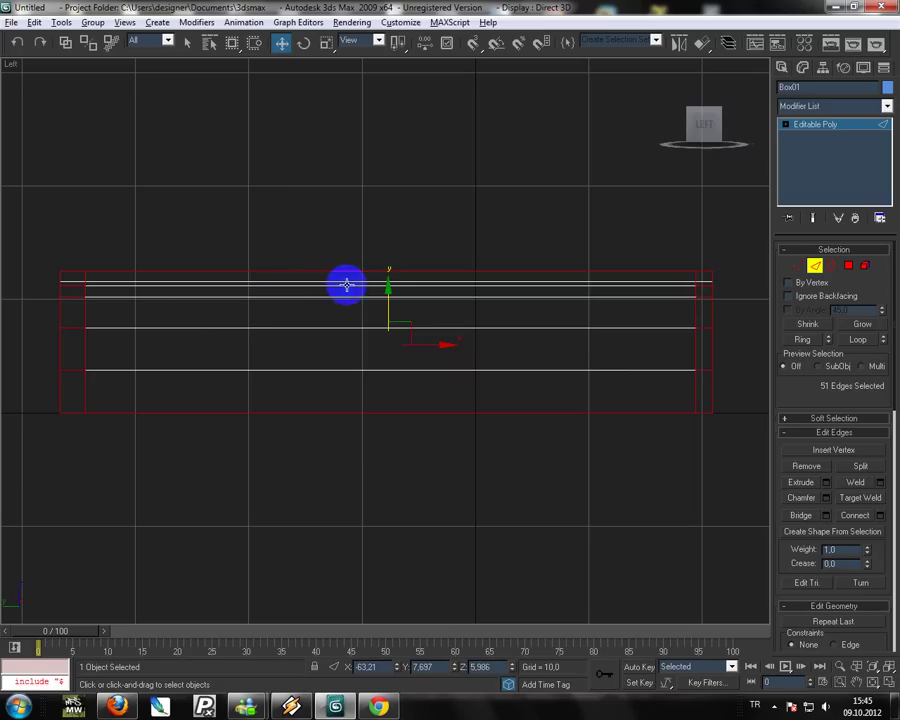
alt+drag(98, 383, 73, 293)
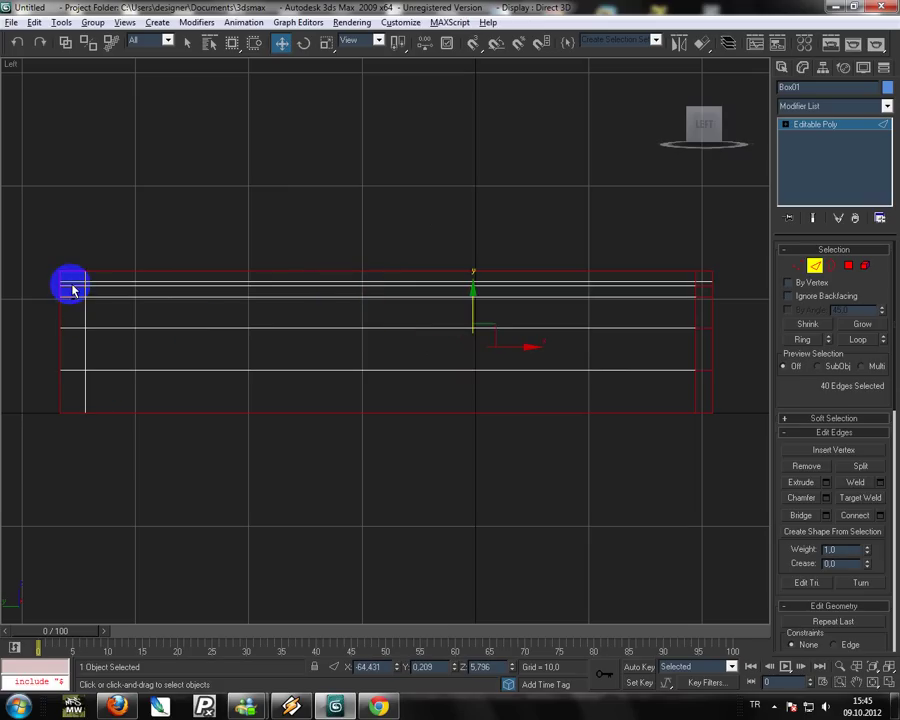
alt+drag(663, 284, 697, 394)
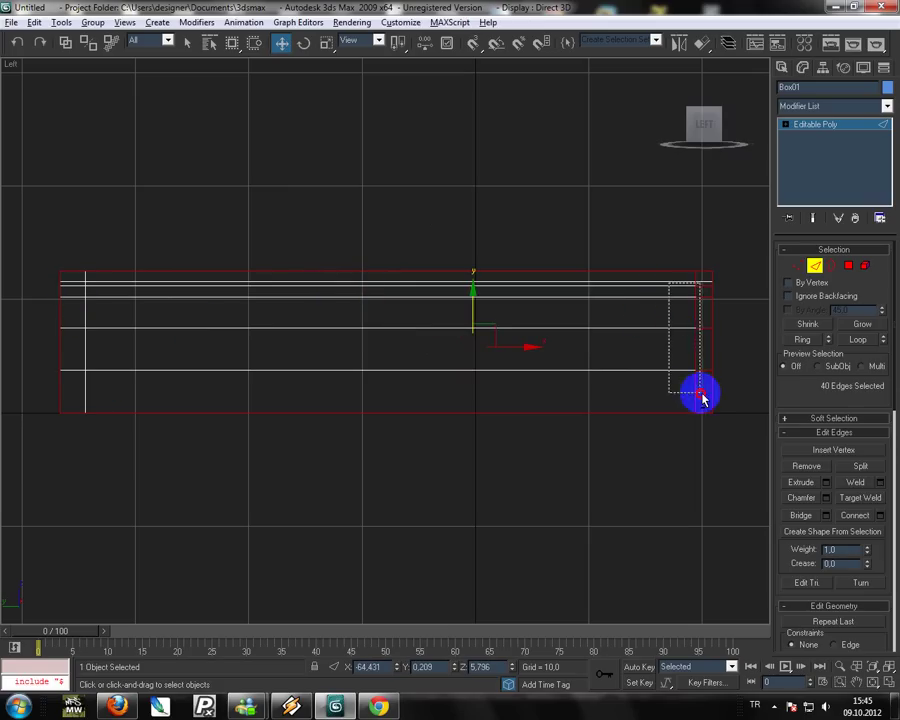
mouse_move(668, 75)
mouse_down()
mouse_move(548, 315)
mouse_move(484, 361)
mouse_move(453, 344)
mouse_move(395, 340)
mouse_up()
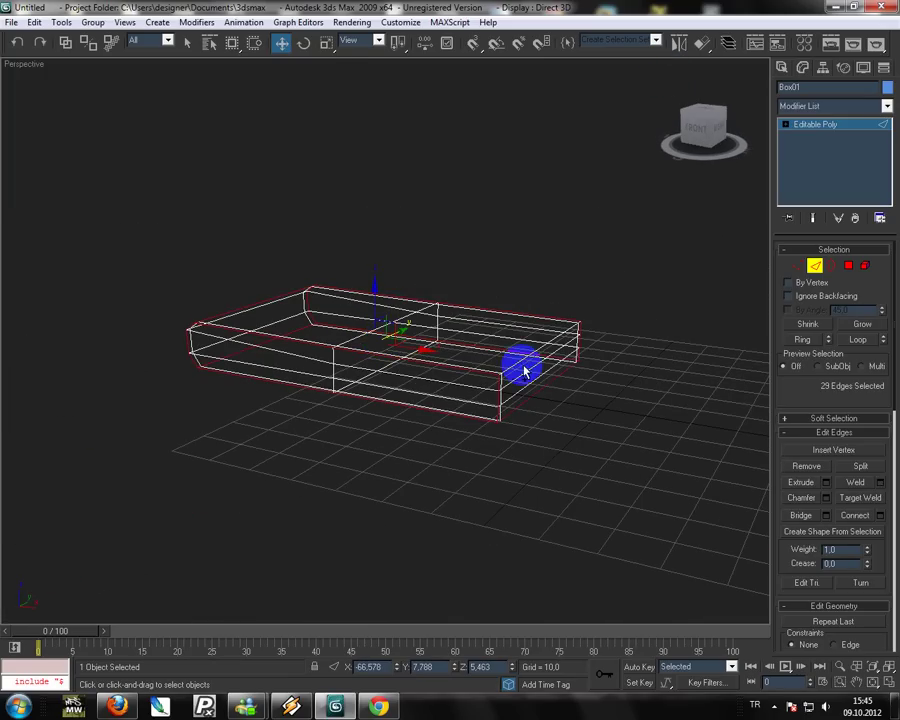
mouse_move(516, 365)
mouse_down()
mouse_move(522, 373)
mouse_move(426, 403)
mouse_up()
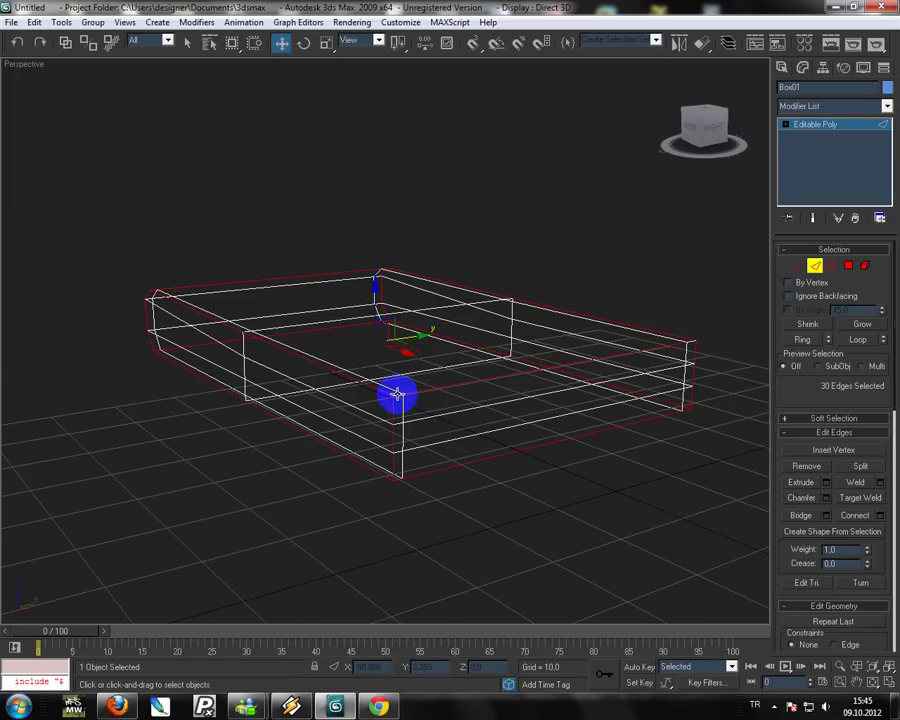
mouse_move(564, 390)
mouse_down()
mouse_move(598, 362)
mouse_move(626, 376)
mouse_move(565, 386)
mouse_move(615, 388)
mouse_move(631, 374)
mouse_move(603, 391)
mouse_move(707, 398)
mouse_move(707, 388)
mouse_move(623, 412)
mouse_move(578, 394)
mouse_up()
Chamfer the selected border edges by 0.51 with 2 segments, then return to object level.
right_click(548, 398)
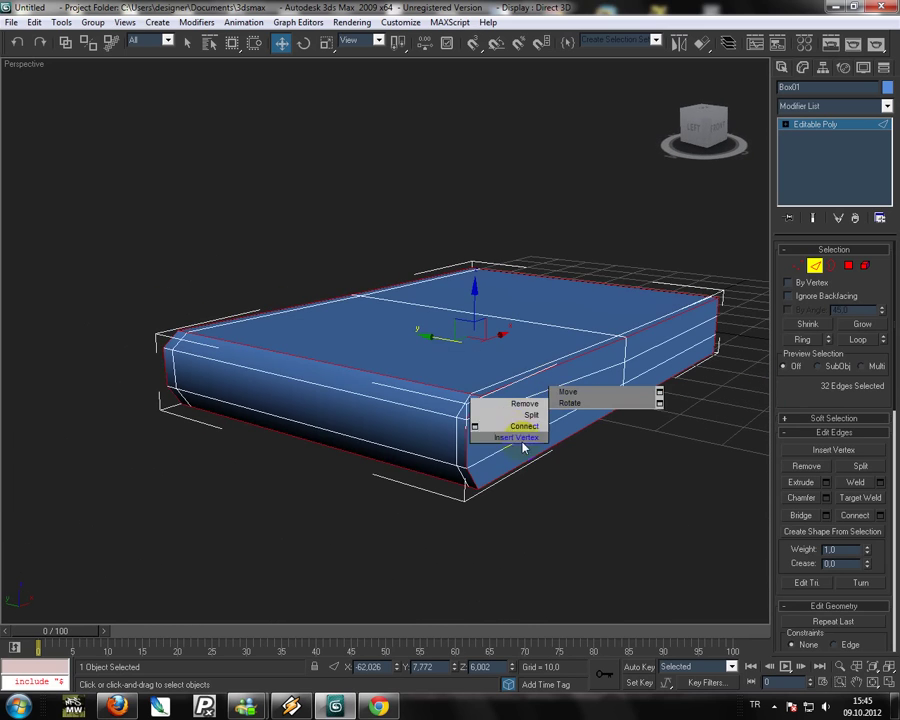
click(522, 448)
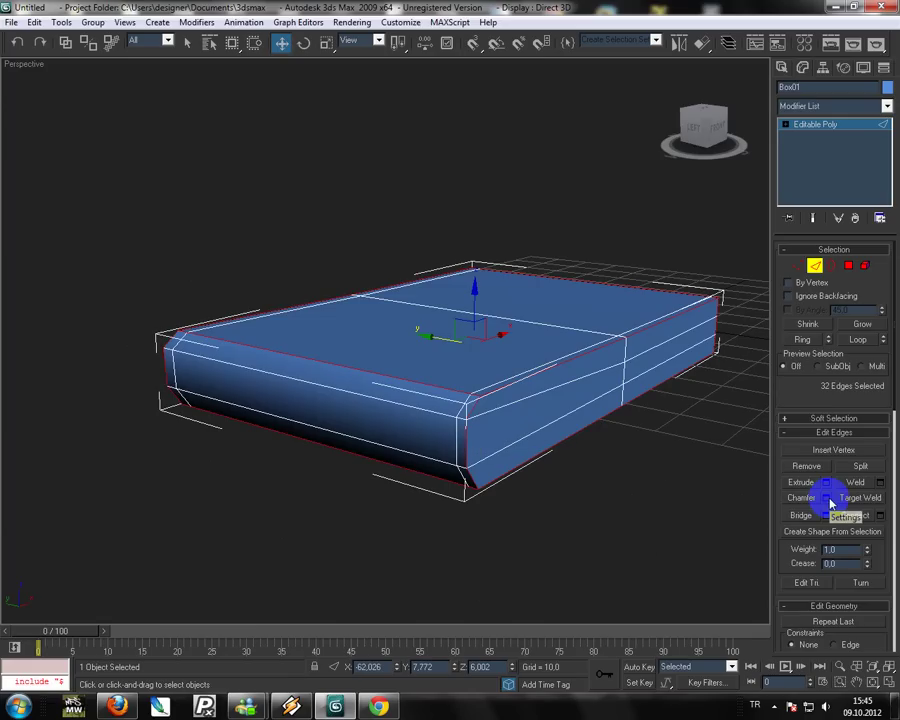
click(827, 498)
drag(422, 328, 410, 355)
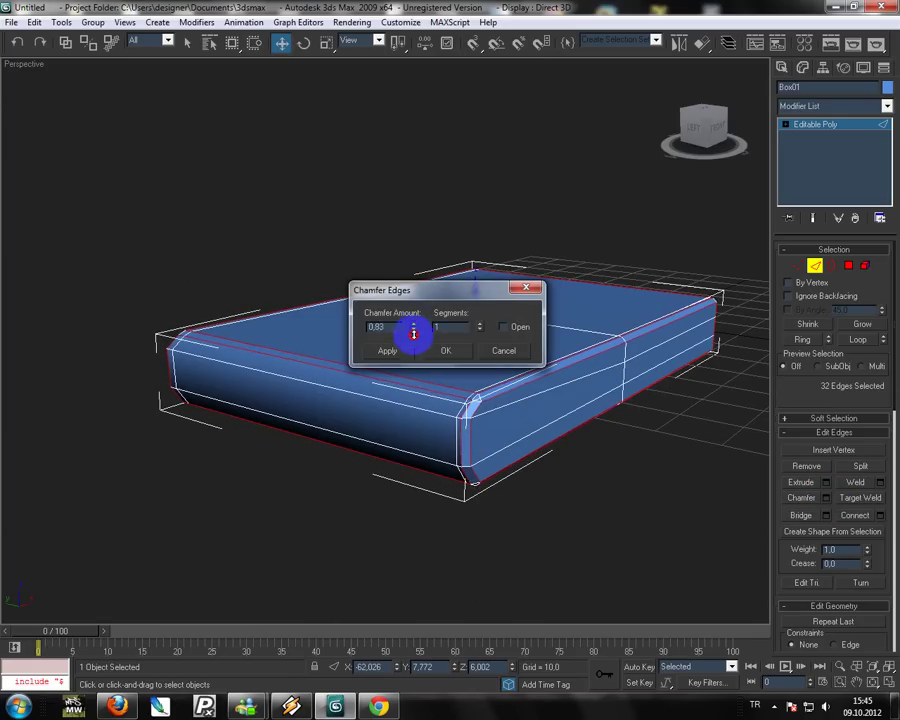
click(480, 325)
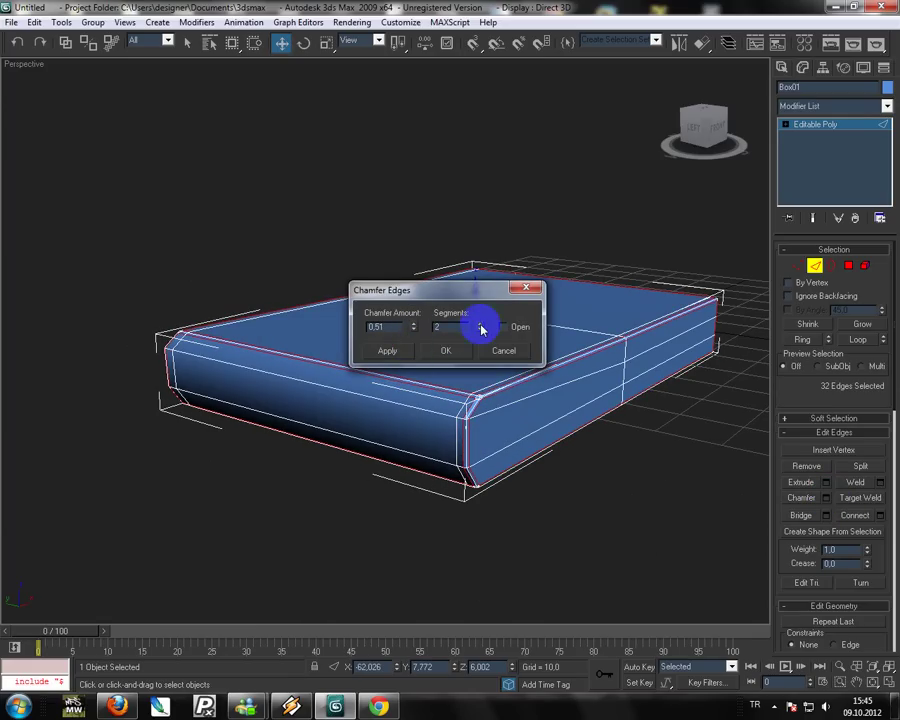
click(446, 351)
mouse_move(596, 455)
alt+middle_down()
mouse_move(604, 458)
mouse_move(534, 448)
mouse_move(583, 460)
alt+middle_up()
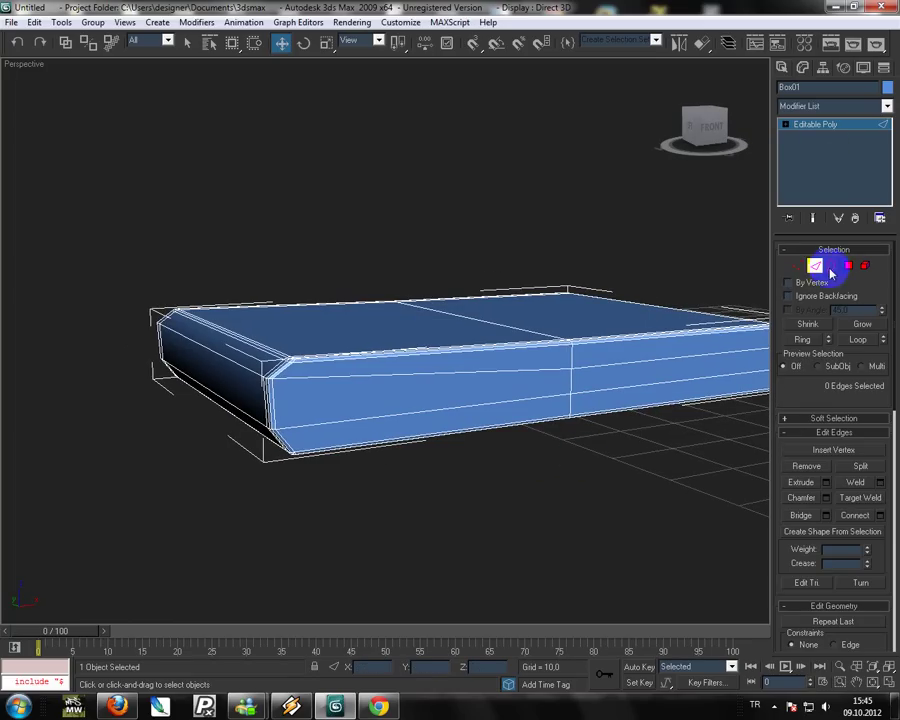
click(829, 270)
click(832, 105)
Apply TurboSmooth to Box01, try 2 iterations and settle on 1.
scroll(840, 300, down, 5)
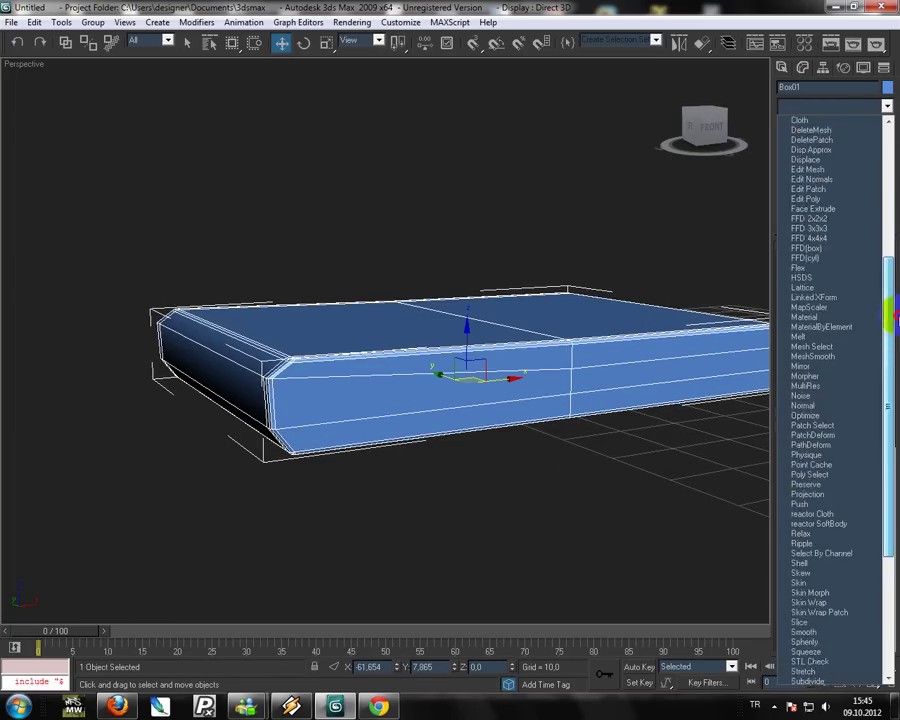
scroll(848, 490, down, 5)
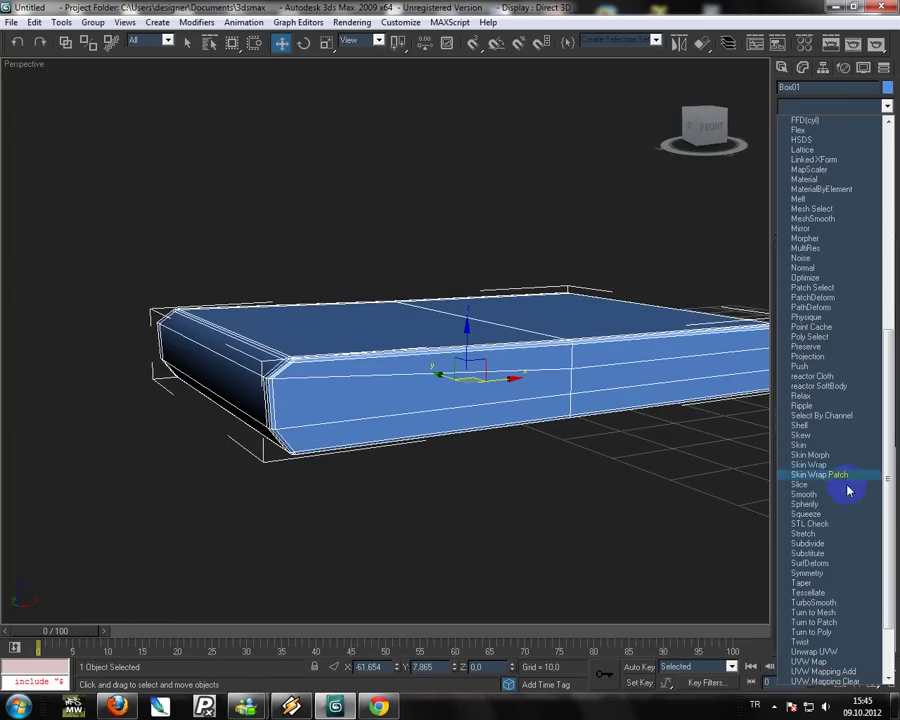
click(811, 604)
alt+middle_drag(538, 408, 552, 410)
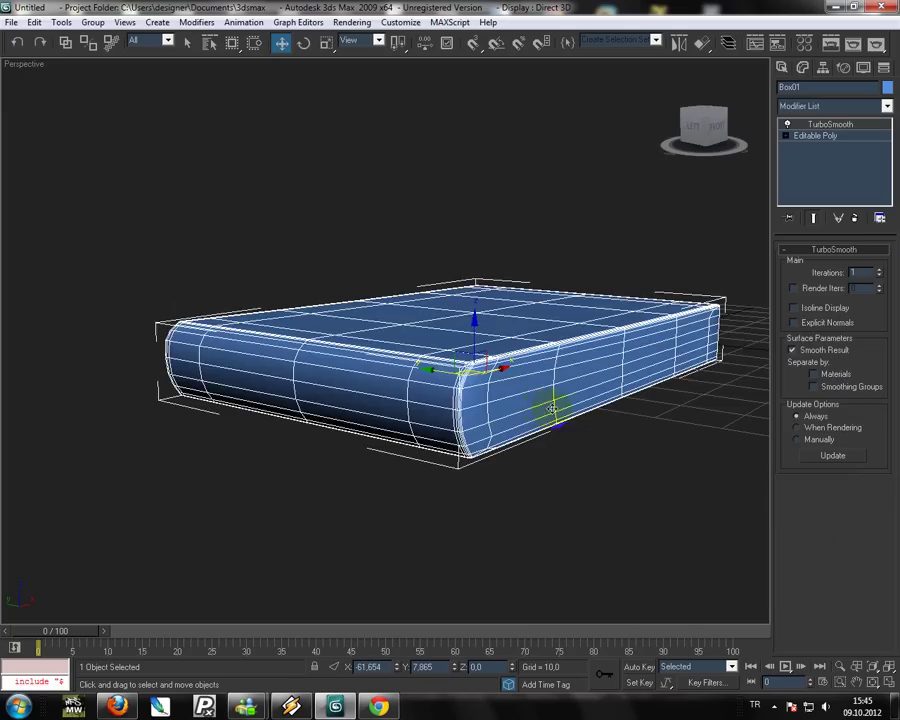
scroll(552, 408, up, 3)
scroll(568, 410, down, 1)
click(877, 271)
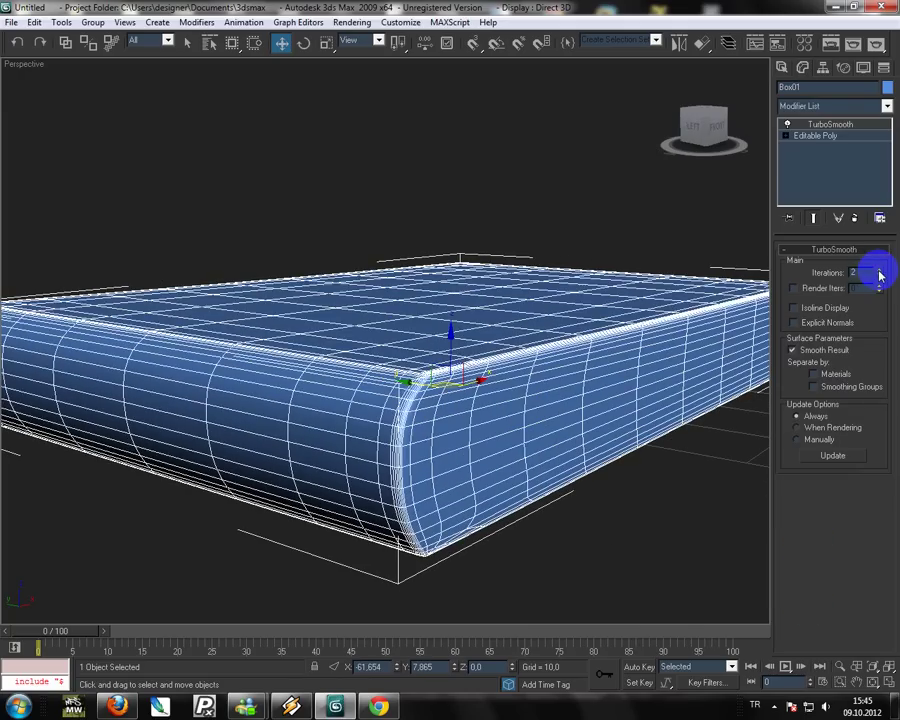
click(879, 282)
click(740, 241)
click(542, 351)
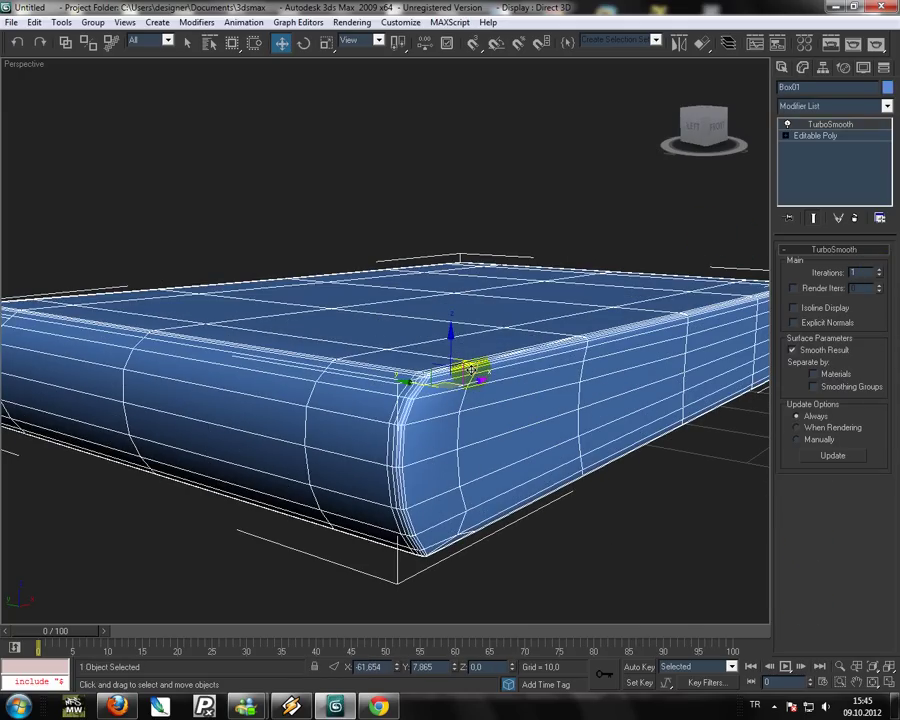
key(f)
middle_drag(333, 341, 580, 402)
Enter Vertex mode with the smoothed result shown, zoom to the left end, and compare with the Bellona reference.
scroll(345, 381, up, 2)
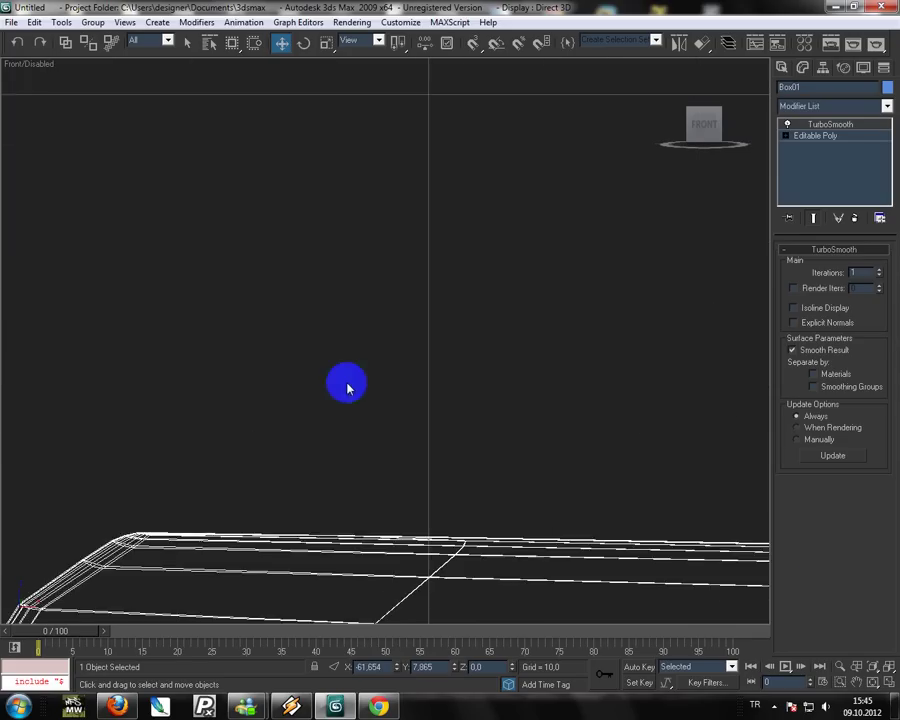
mouse_move(345, 381)
middle_down()
mouse_move(632, 250)
mouse_move(783, 255)
middle_up()
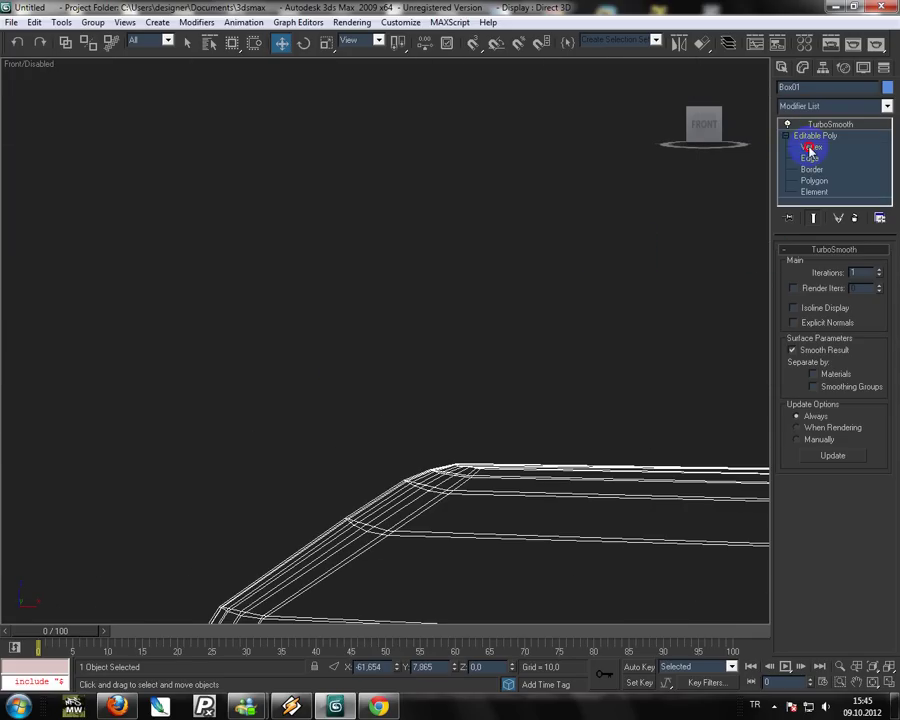
click(810, 147)
click(812, 220)
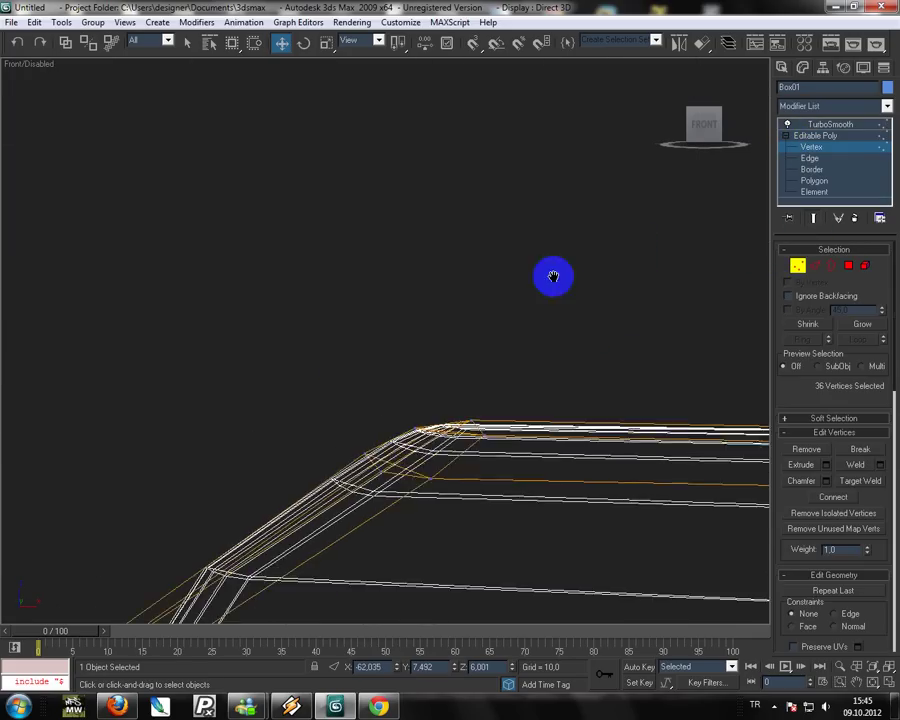
mouse_move(550, 274)
alt+middle_down()
mouse_move(400, 286)
mouse_move(478, 291)
mouse_move(490, 337)
mouse_move(335, 179)
mouse_move(345, 263)
mouse_move(373, 309)
alt+middle_up()
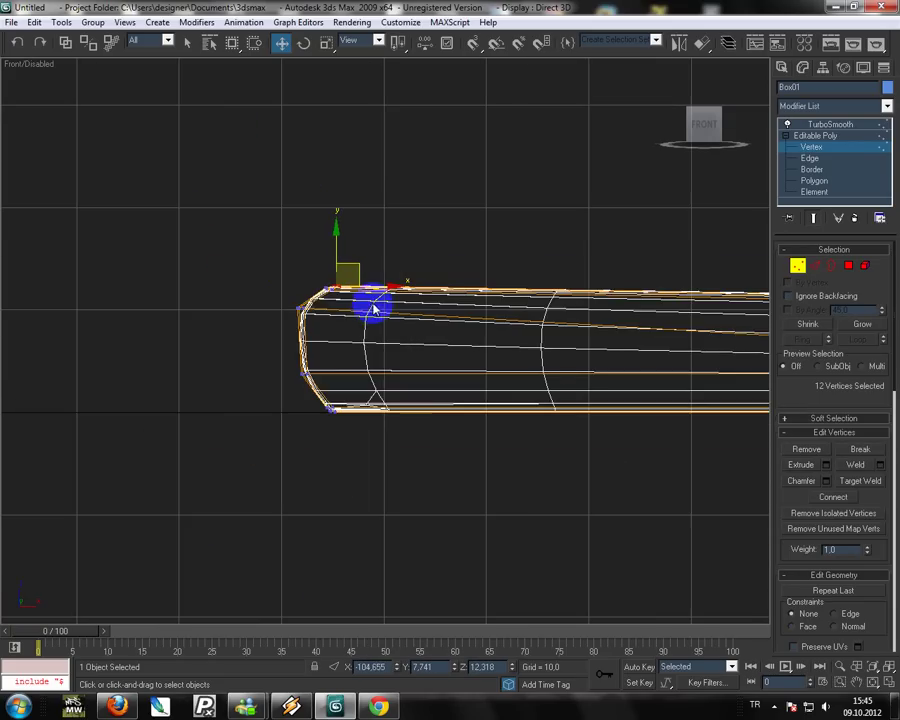
mouse_move(330, 400)
alt+middle_down()
mouse_move(430, 286)
mouse_move(344, 362)
alt+middle_up()
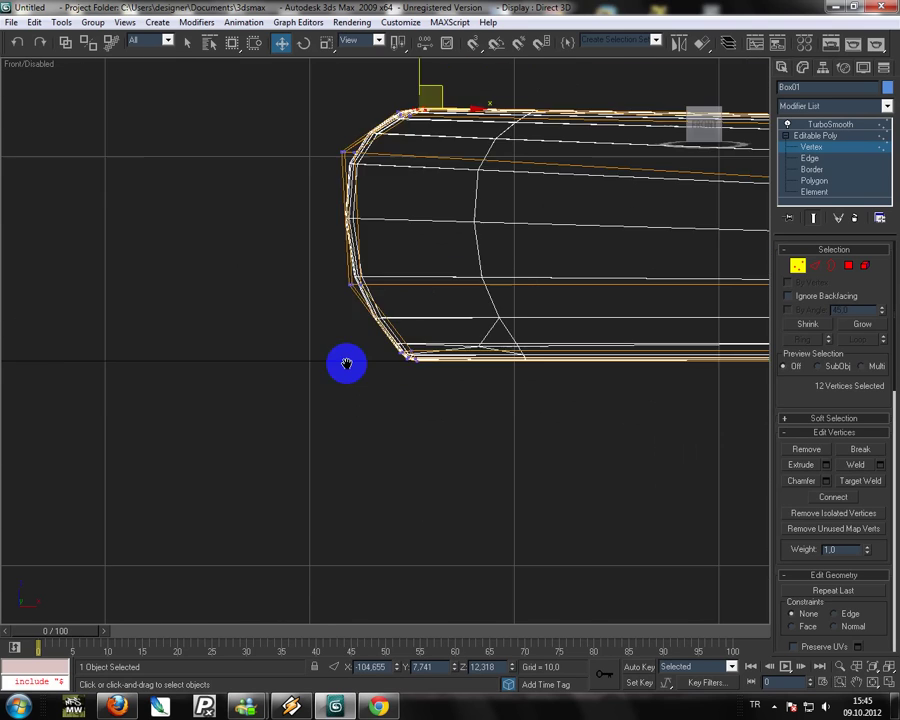
click(376, 707)
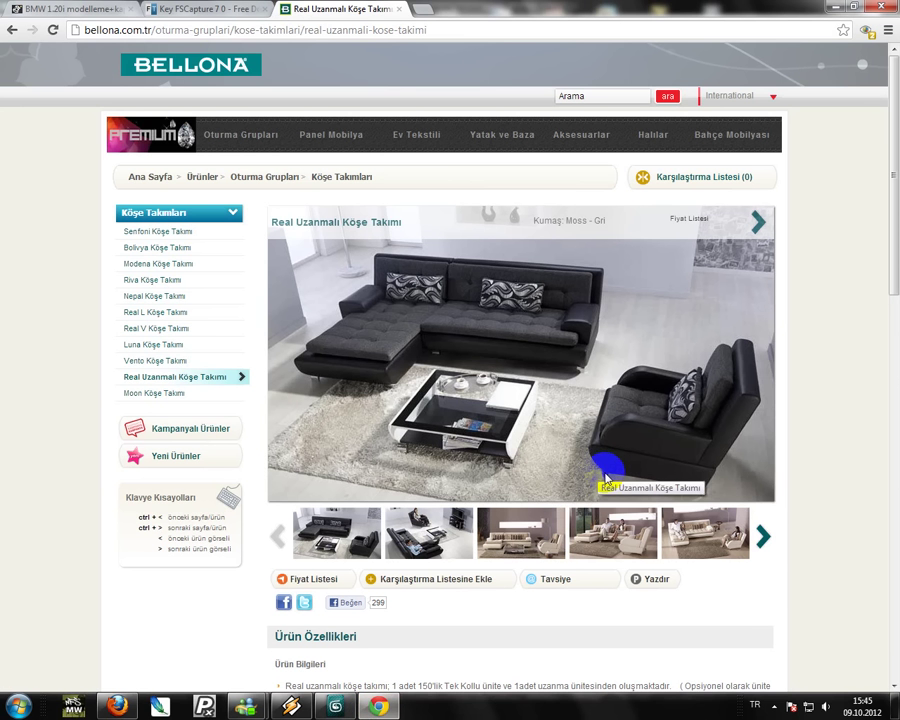
click(378, 706)
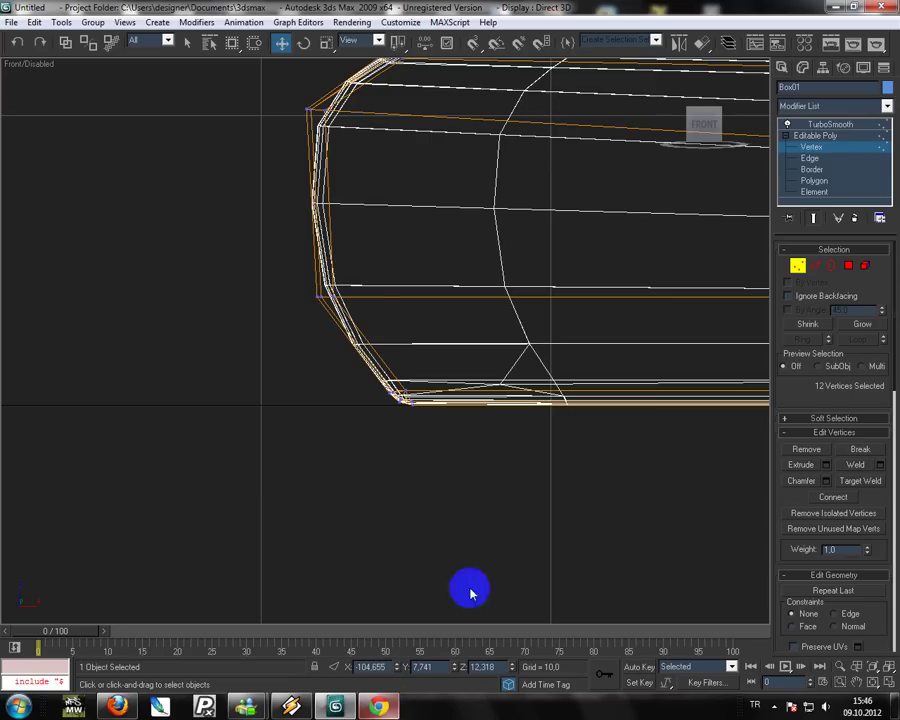
Move the left-side and lower-left corner vertices inward to start curving the end.
drag(364, 297, 402, 303)
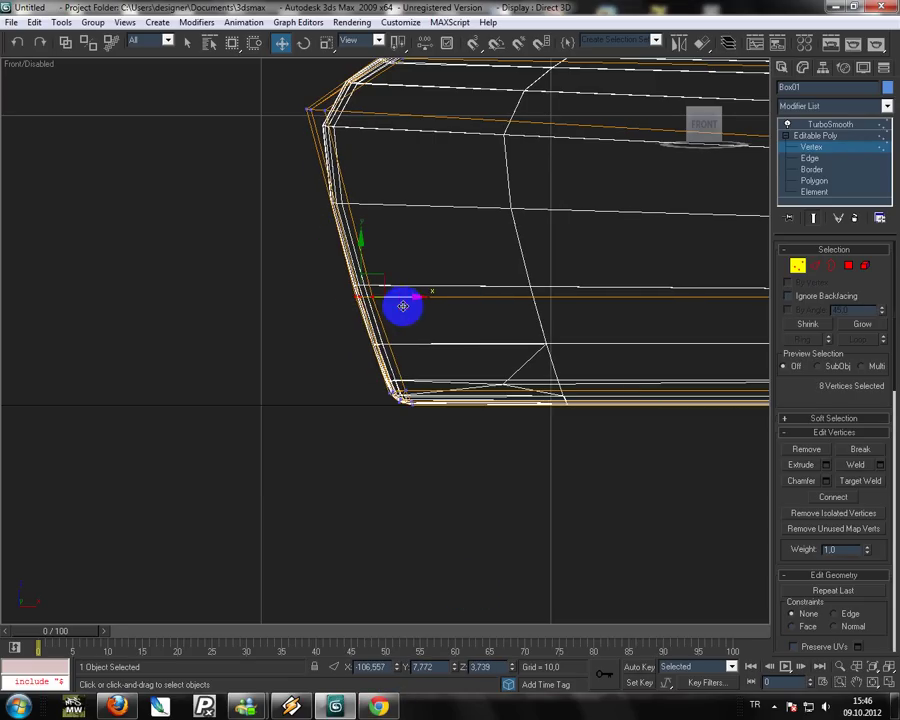
drag(346, 342, 484, 432)
drag(446, 398, 575, 421)
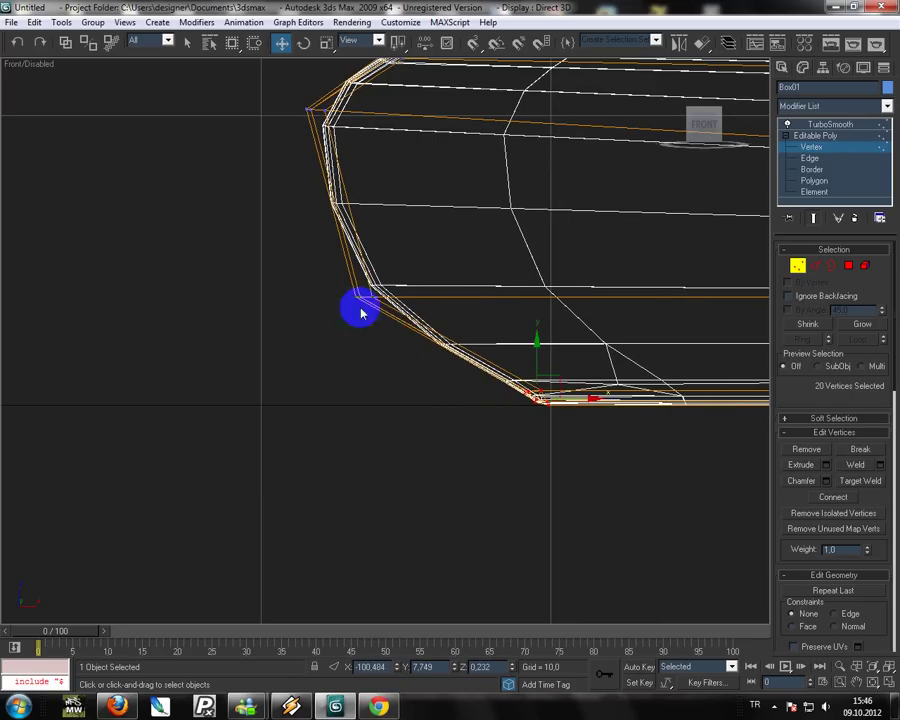
mouse_move(311, 271)
mouse_down()
mouse_move(437, 321)
mouse_move(443, 299)
mouse_up()
middle_drag(502, 305, 357, 353)
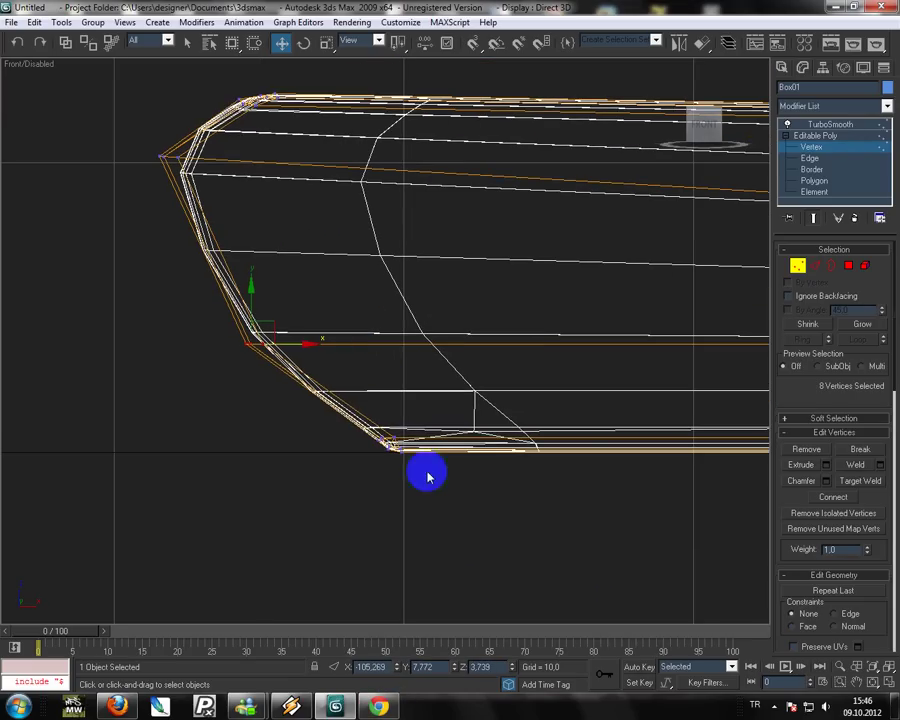
Adjust the lower corner vertices to finish the rolled, curved end, then exit vertex editing.
mouse_move(424, 472)
mouse_down()
mouse_move(385, 433)
mouse_move(402, 444)
mouse_up()
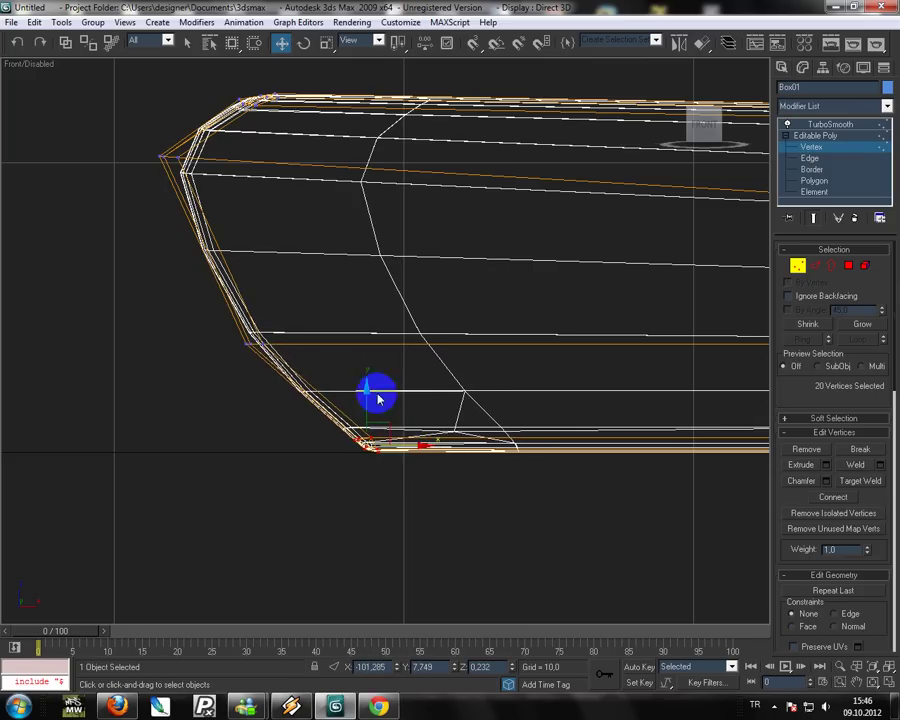
mouse_move(193, 295)
mouse_down()
mouse_move(287, 368)
mouse_move(309, 355)
mouse_up()
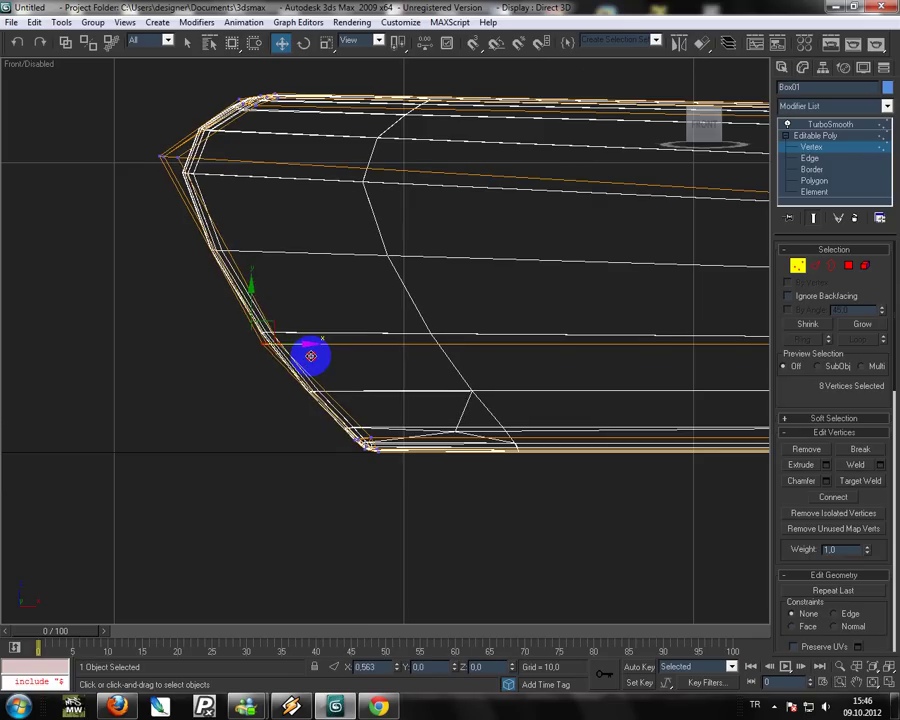
drag(253, 320, 411, 427)
click(396, 438)
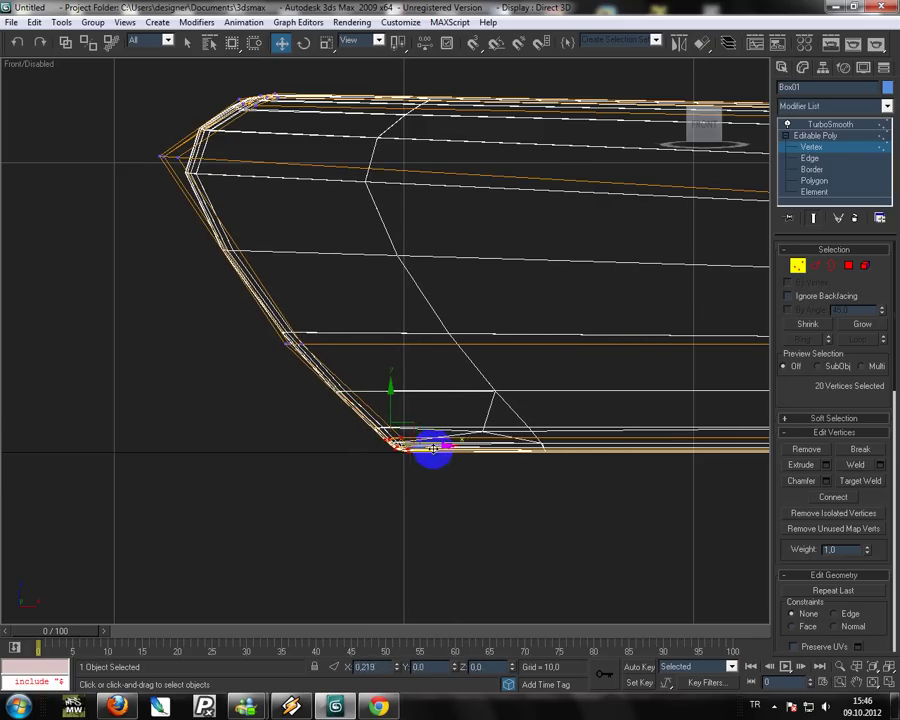
drag(440, 482, 400, 446)
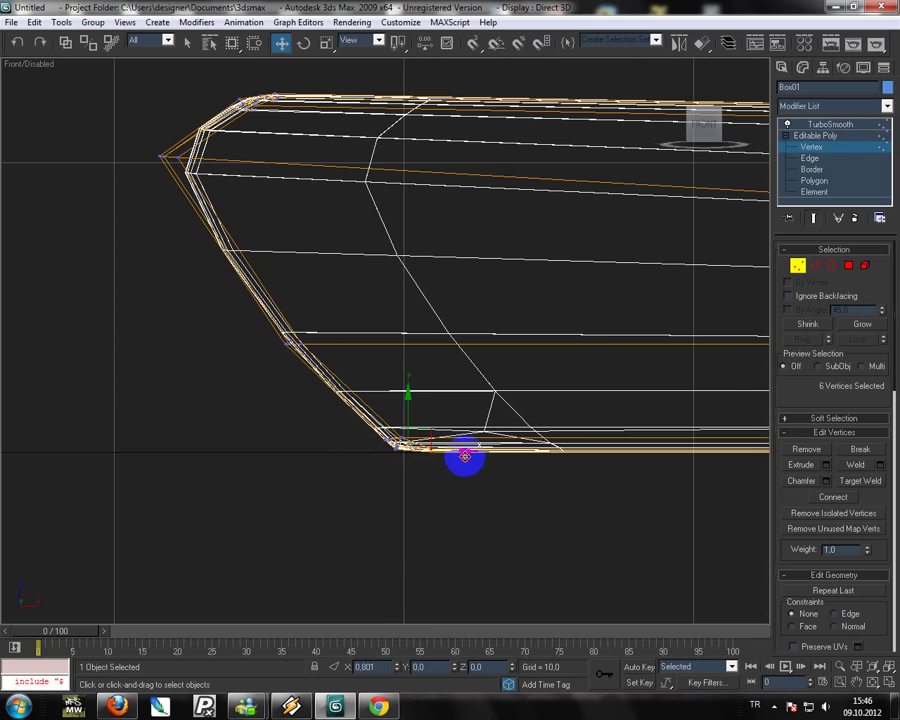
drag(464, 456, 409, 462)
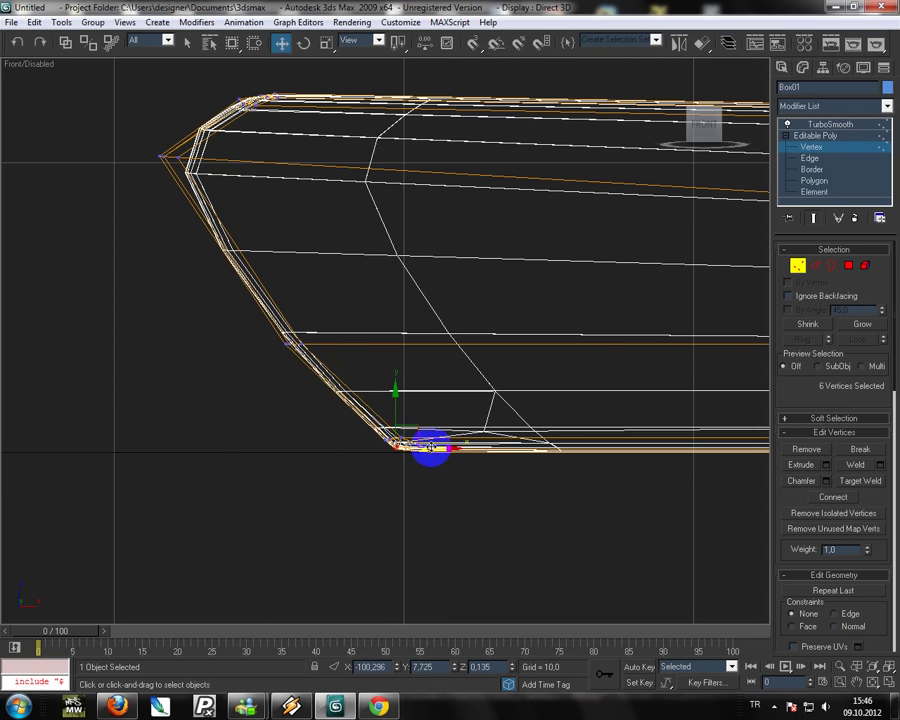
click(668, 70)
In the Perspective view, scale the seat base narrower along X.
click(780, 68)
key(z)
key(F3)
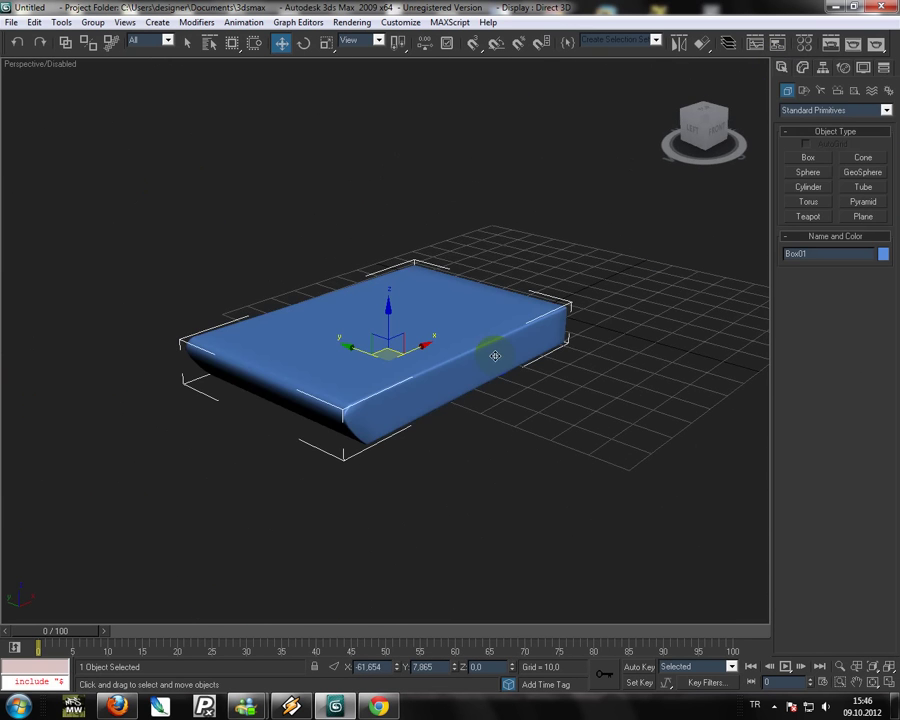
alt+middle_drag(496, 402, 511, 402)
key(r)
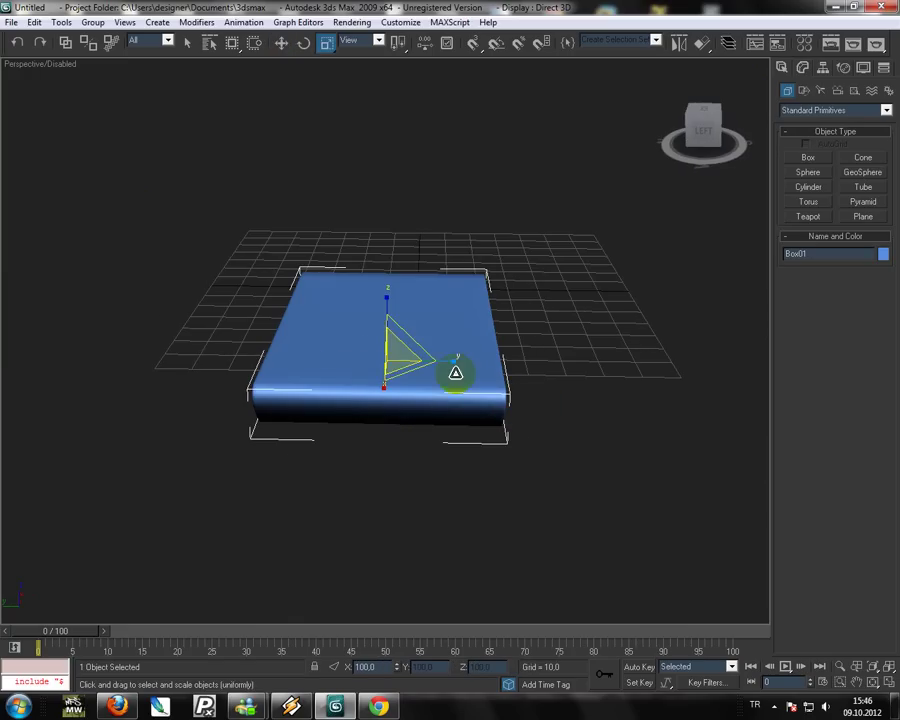
drag(455, 362, 436, 362)
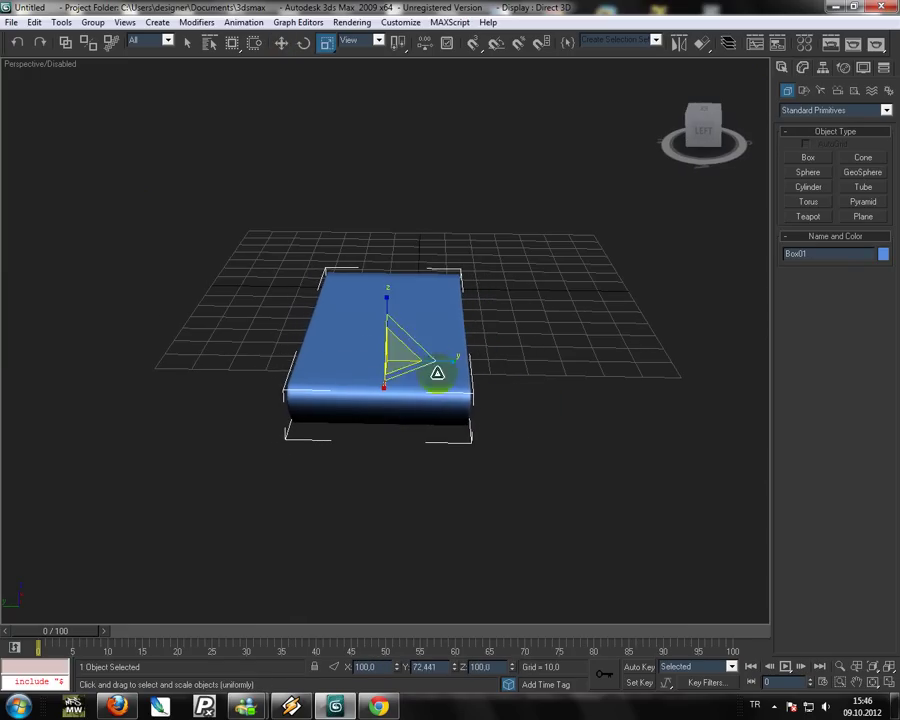
mouse_move(430, 372)
alt+middle_down()
mouse_move(388, 400)
mouse_move(448, 405)
mouse_move(652, 390)
alt+middle_up()
click(652, 390)
Raise the seat base's TurboSmooth iterations to 2 and inspect it with wireframe edges shown.
mouse_move(444, 436)
alt+middle_down()
mouse_move(552, 424)
mouse_move(392, 404)
mouse_move(512, 331)
alt+middle_up()
click(512, 331)
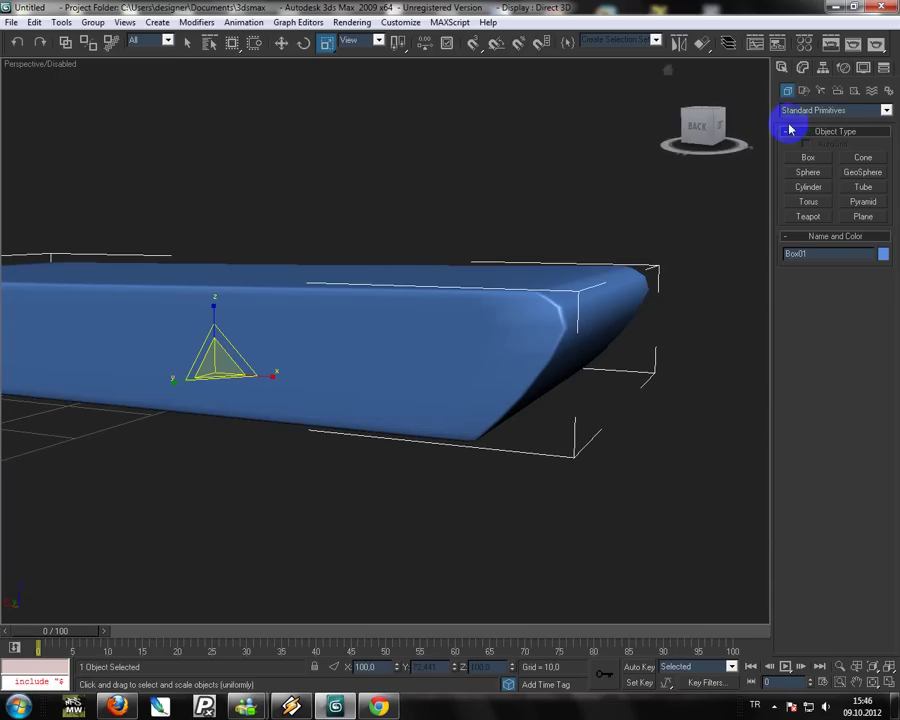
click(803, 67)
click(871, 276)
mouse_move(566, 402)
alt+middle_down()
mouse_move(482, 417)
mouse_move(534, 422)
mouse_move(416, 418)
mouse_move(510, 434)
mouse_move(538, 427)
alt+middle_up()
key(F4)
key(F4)
scroll(481, 403, down, 2)
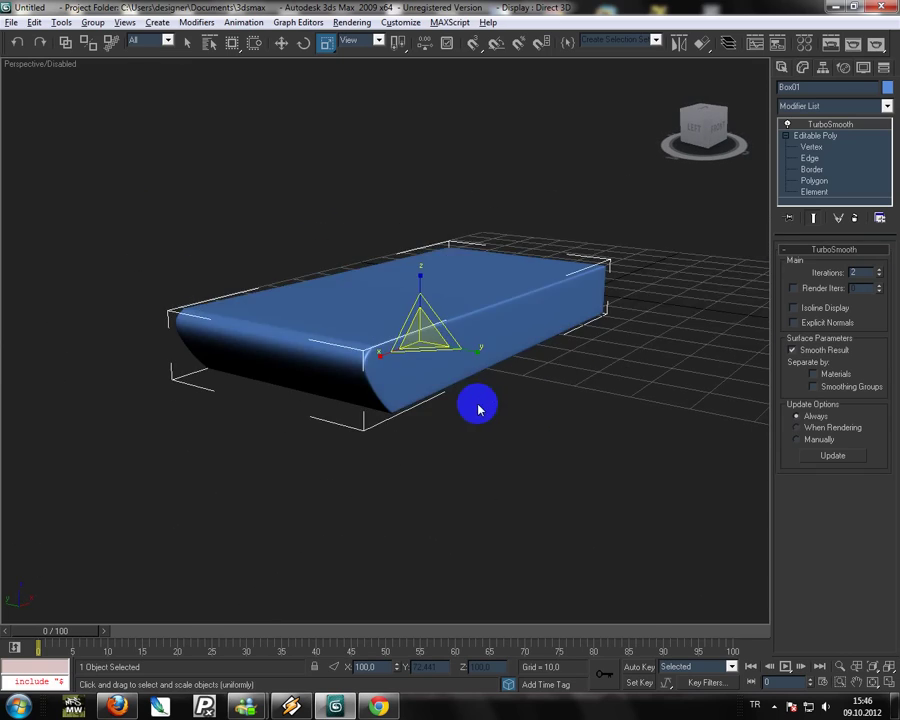
mouse_move(378, 707)
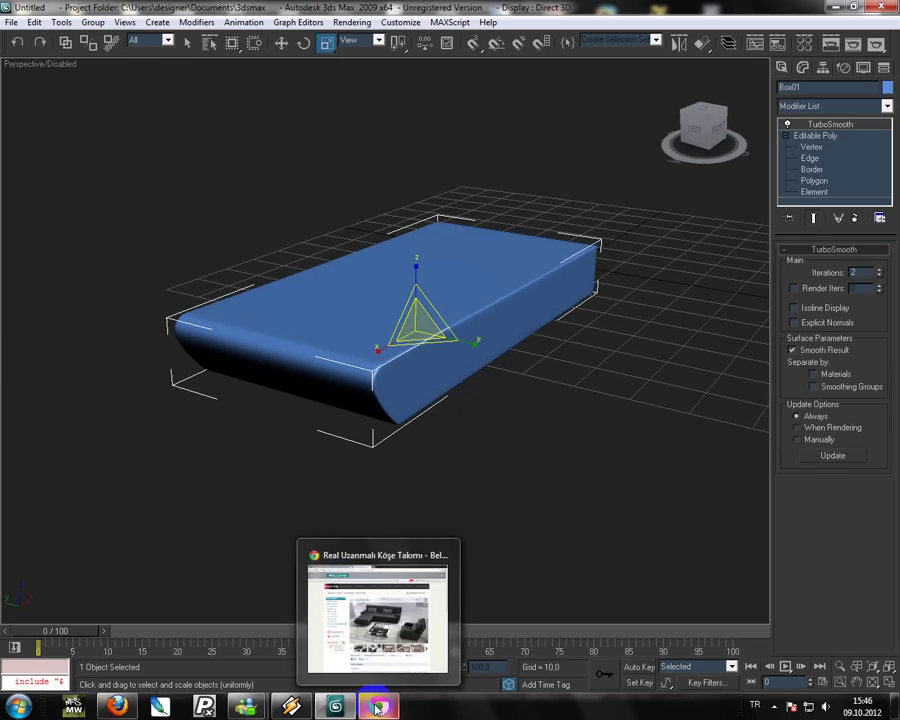
Check the Bellona corner-sofa reference photo, then return to Box01's smoothed seat base in 3ds Max.
click(392, 642)
click(397, 403)
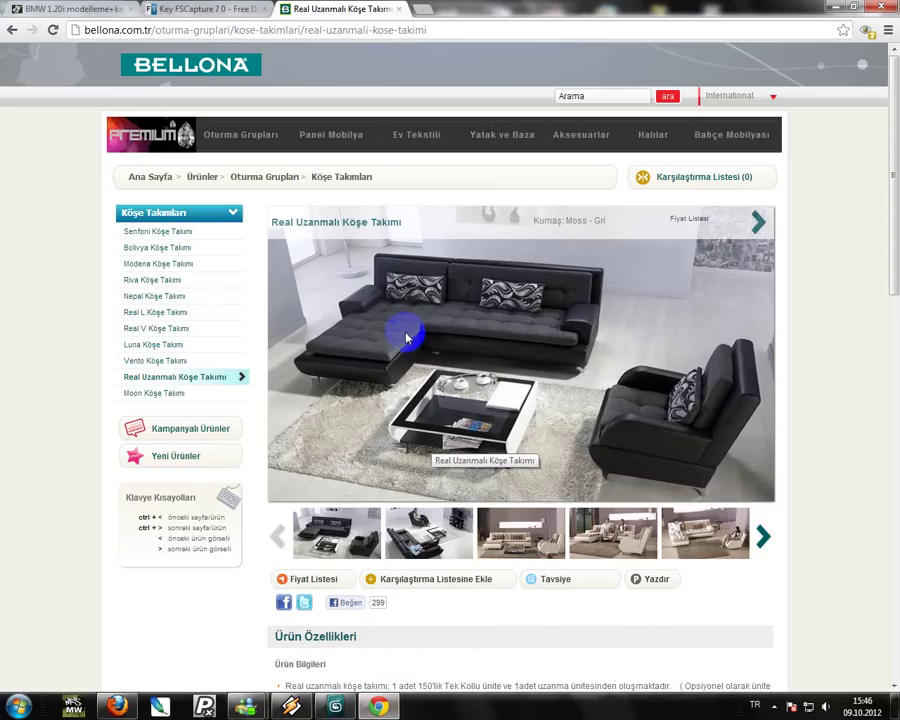
key(alt+Tab)
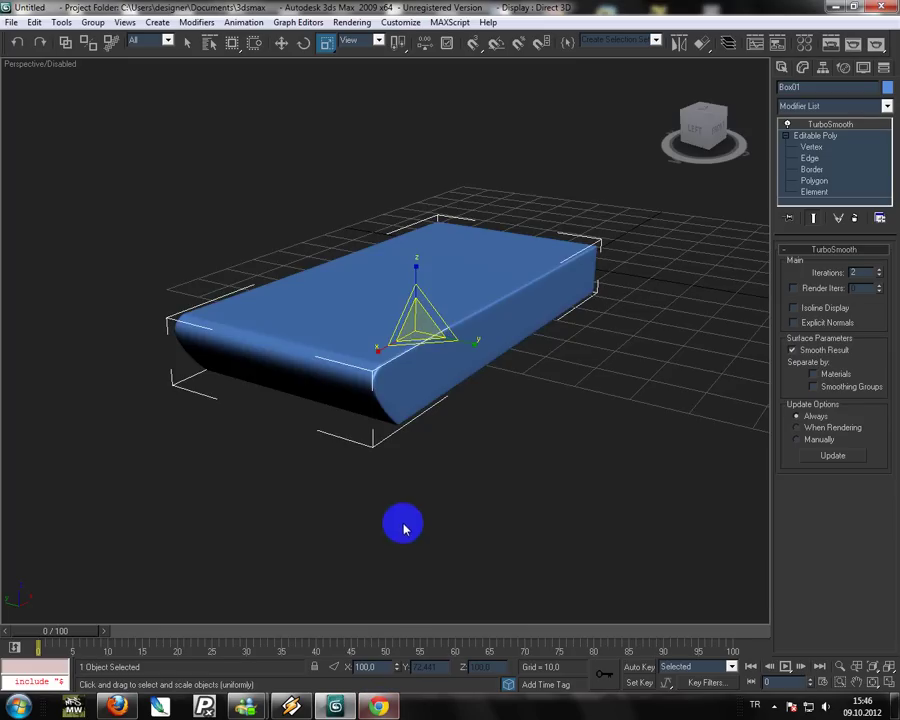
alt+middle_drag(402, 524, 430, 536)
In Top view with the grid hidden, draw Box02 over the seat base's footprint.
key(t)
key(g)
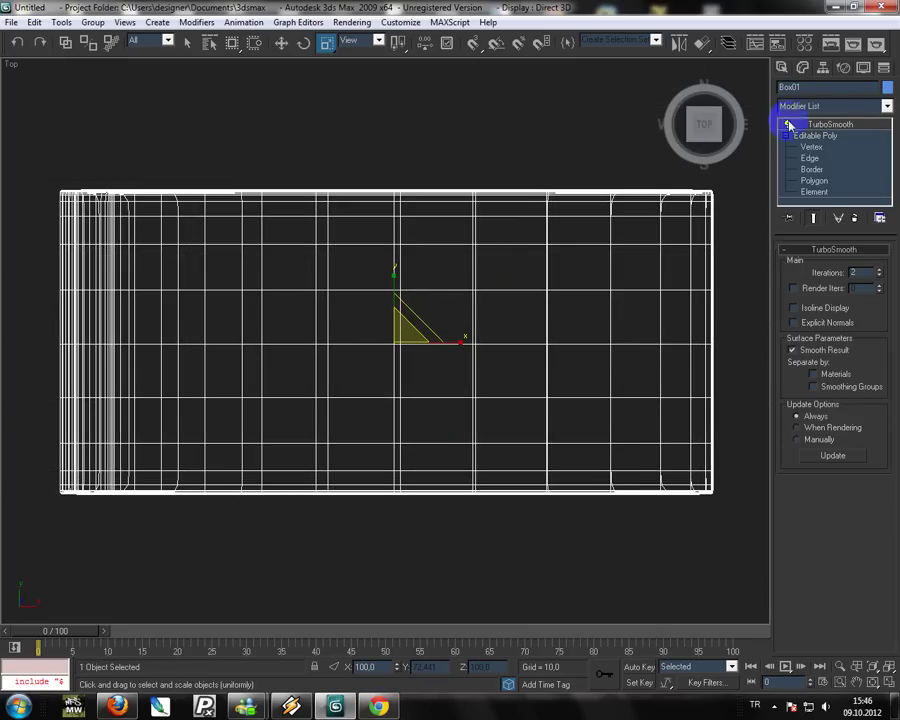
click(788, 91)
click(809, 159)
key(F3)
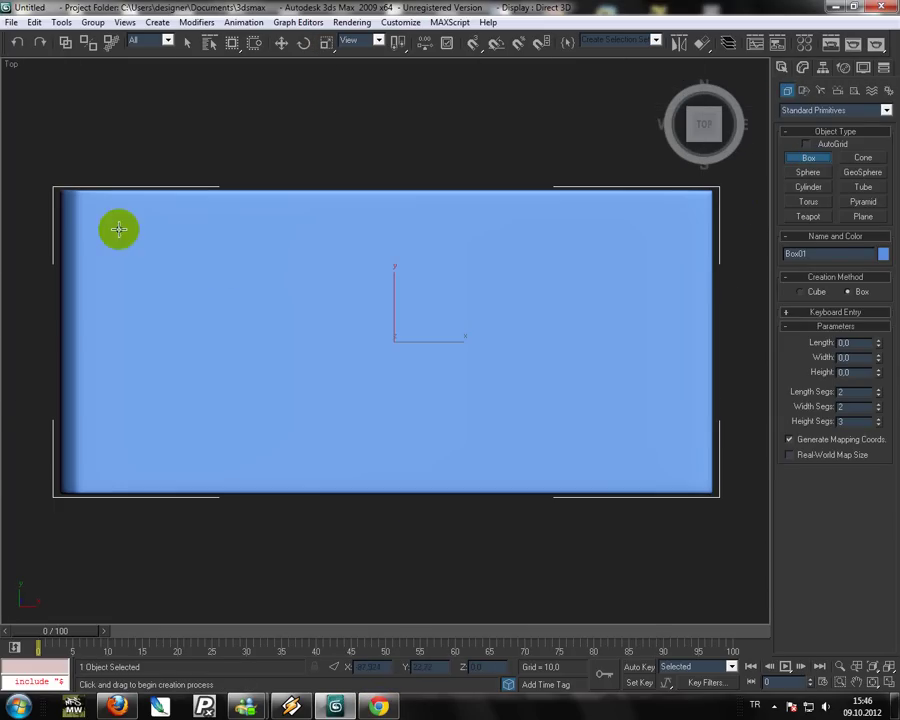
key(F3)
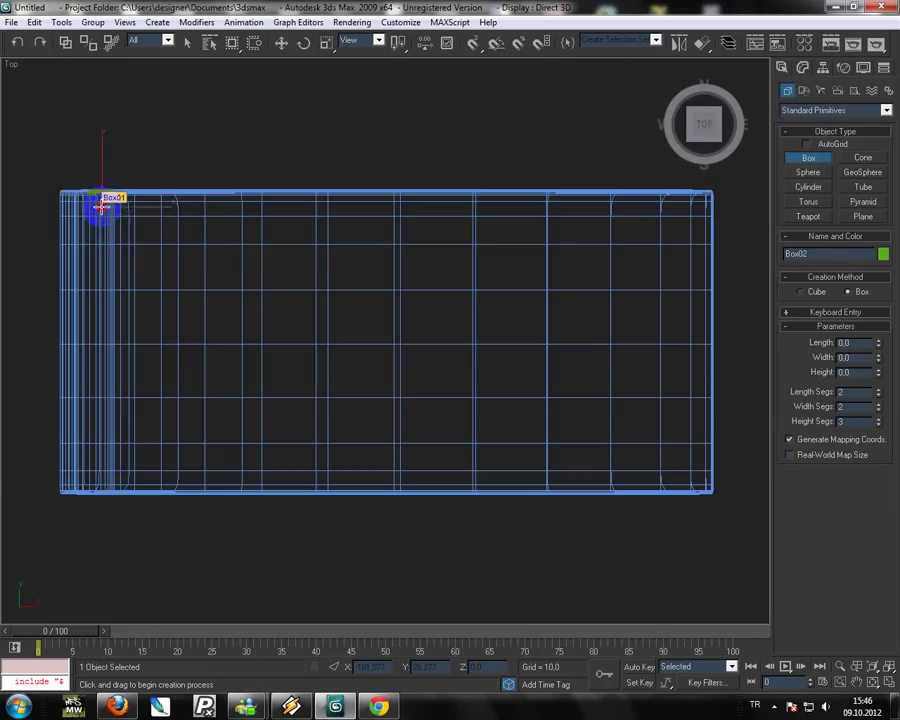
mouse_move(101, 207)
mouse_down()
mouse_move(697, 437)
mouse_move(660, 474)
mouse_up()
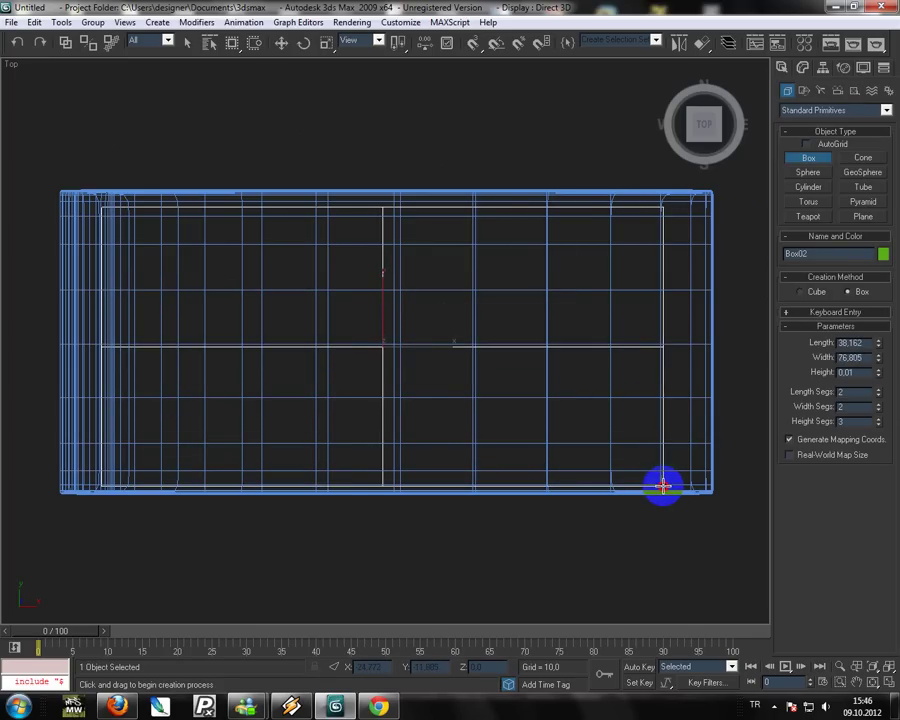
Raise the green Box02 onto the blue base and compare it with the Bellona reference.
key(r)
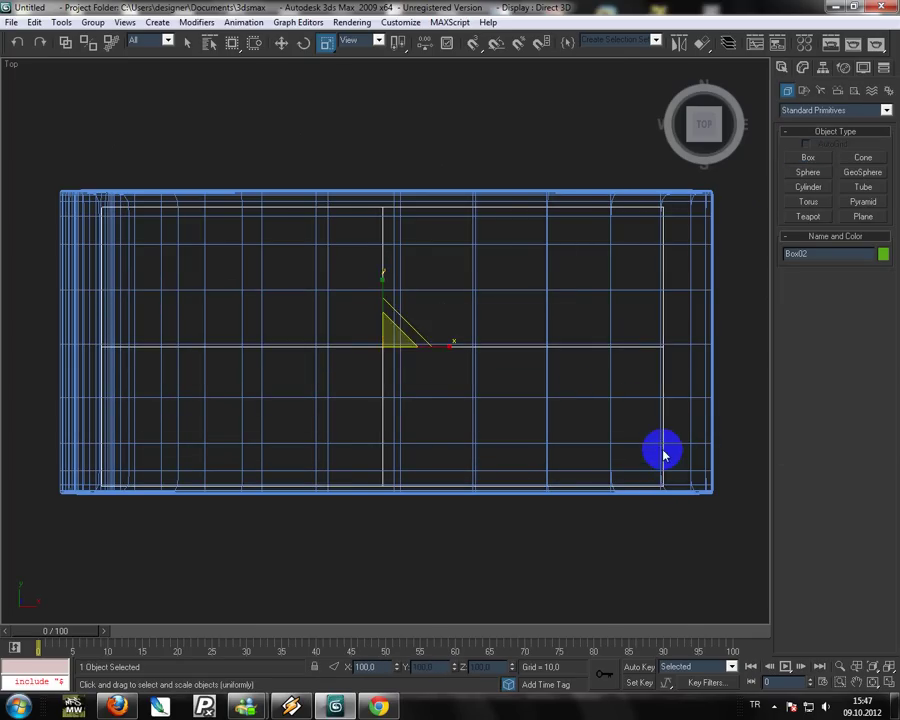
key(F3)
click(666, 76)
scroll(545, 307, down, 3)
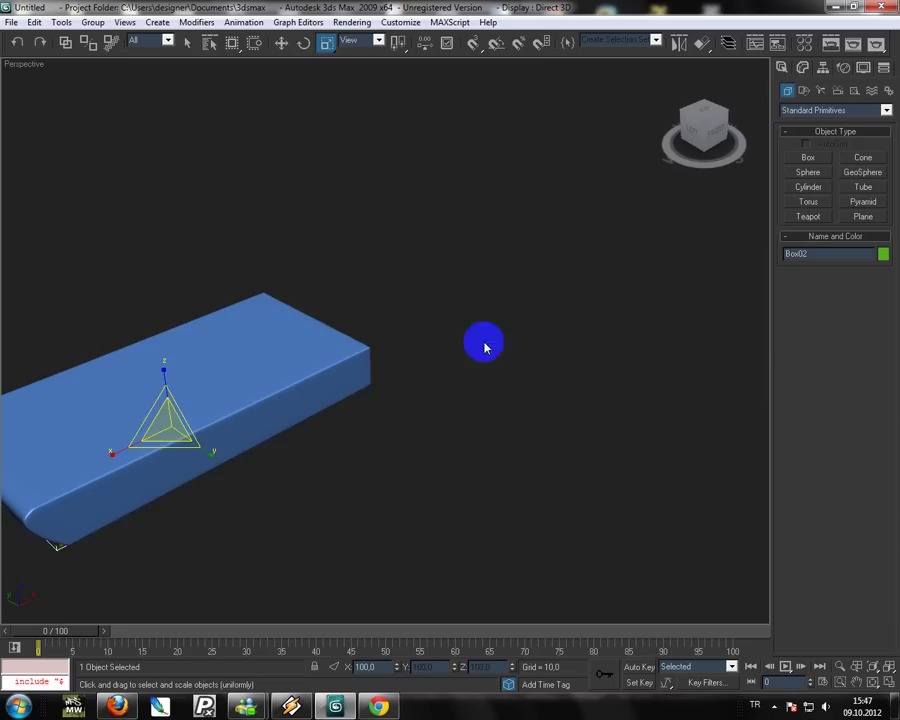
key(w)
mouse_move(345, 372)
alt+middle_down()
mouse_move(490, 385)
mouse_move(383, 376)
alt+middle_up()
shift+drag(382, 377, 391, 369)
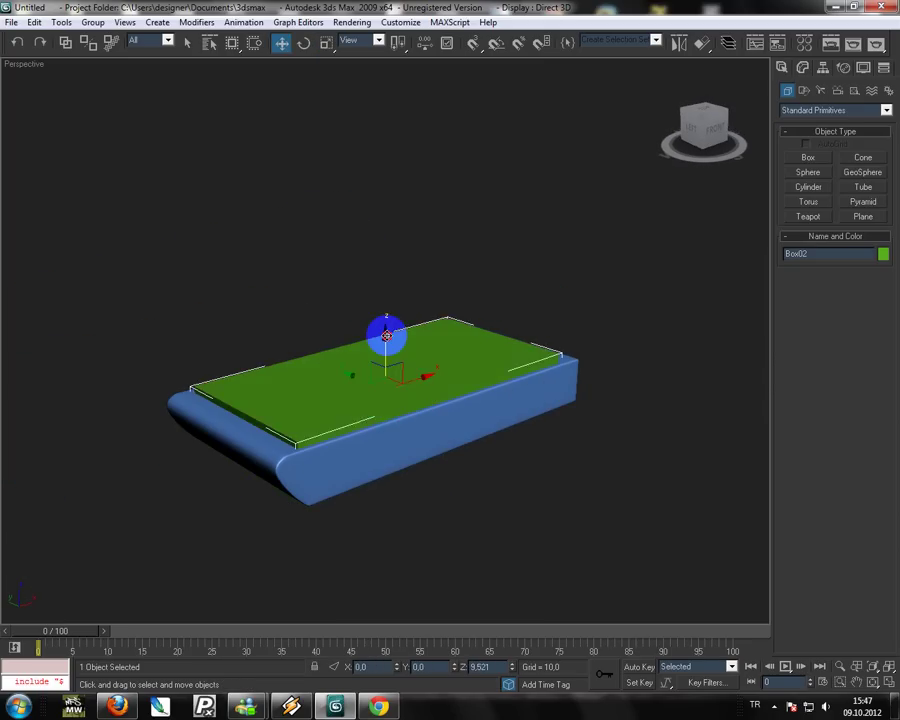
mouse_move(391, 369)
alt+middle_down()
mouse_move(466, 371)
mouse_move(433, 387)
mouse_move(383, 603)
alt+middle_up()
key(F4)
click(382, 707)
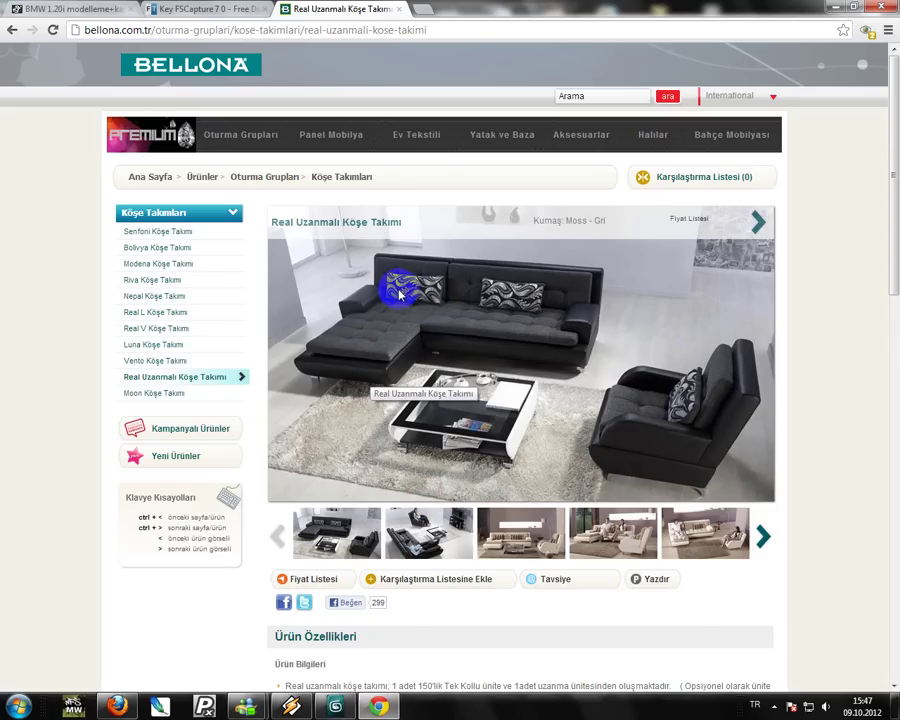
key(alt+Tab)
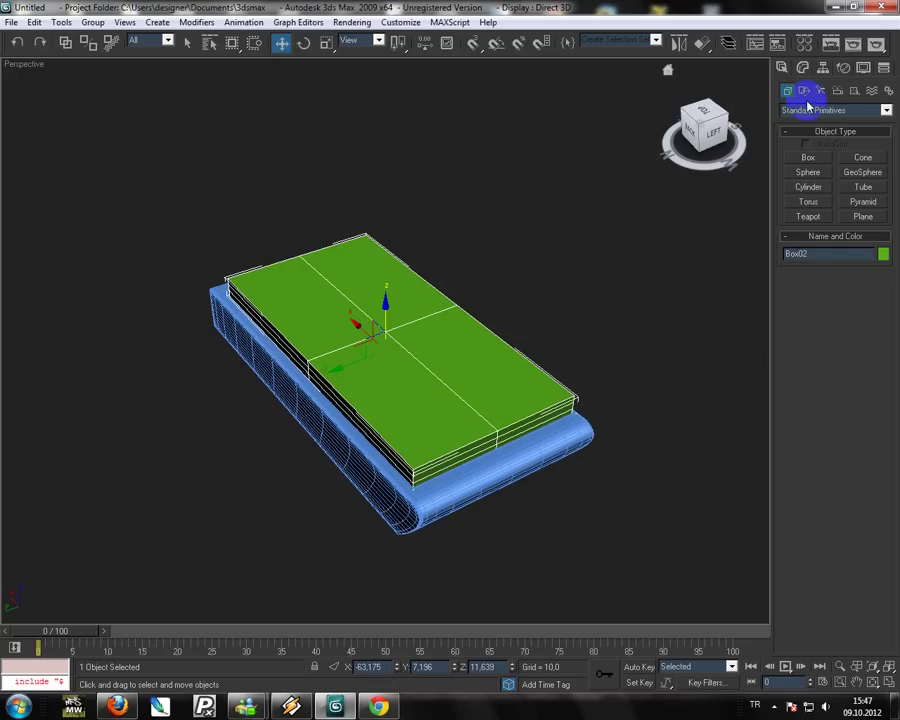
Give the green box 6 width segments and hide the blue base with Hide Unselected.
click(806, 69)
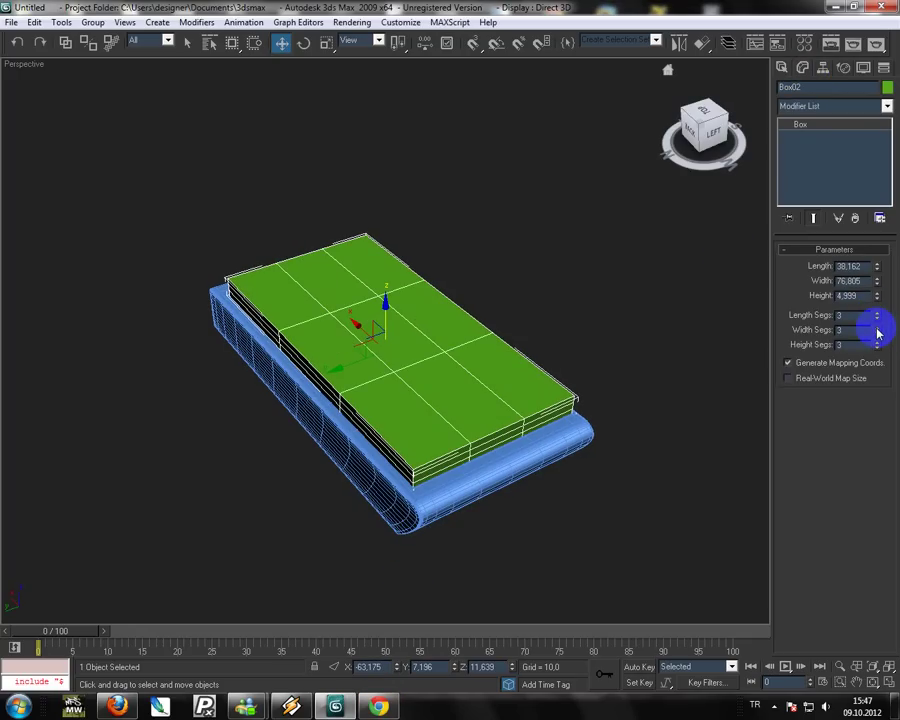
drag(878, 333, 877, 328)
alt+middle_drag(392, 426, 393, 424)
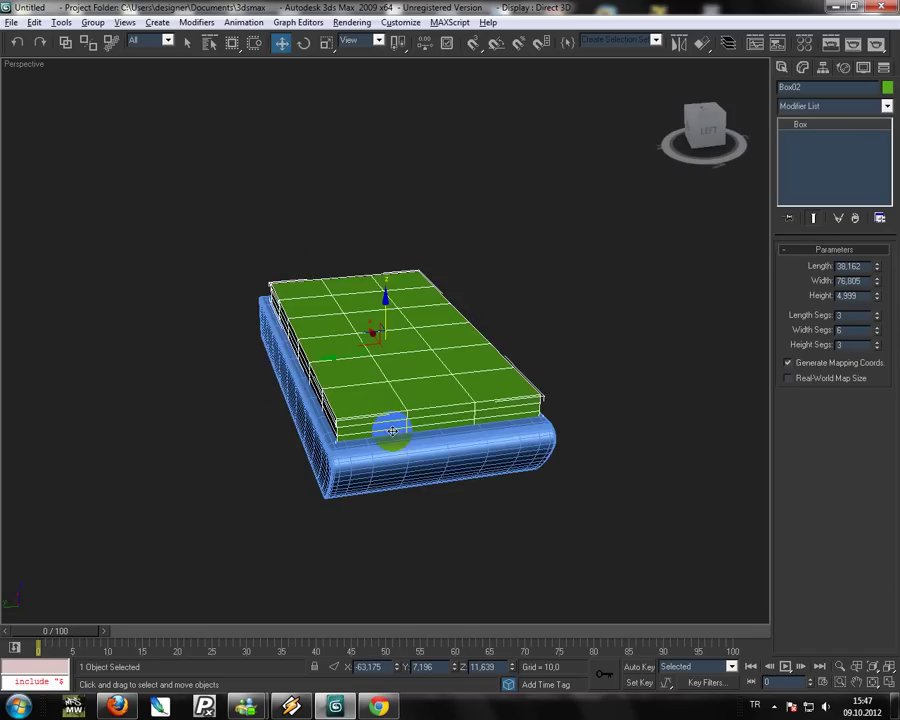
right_click(393, 424)
click(417, 367)
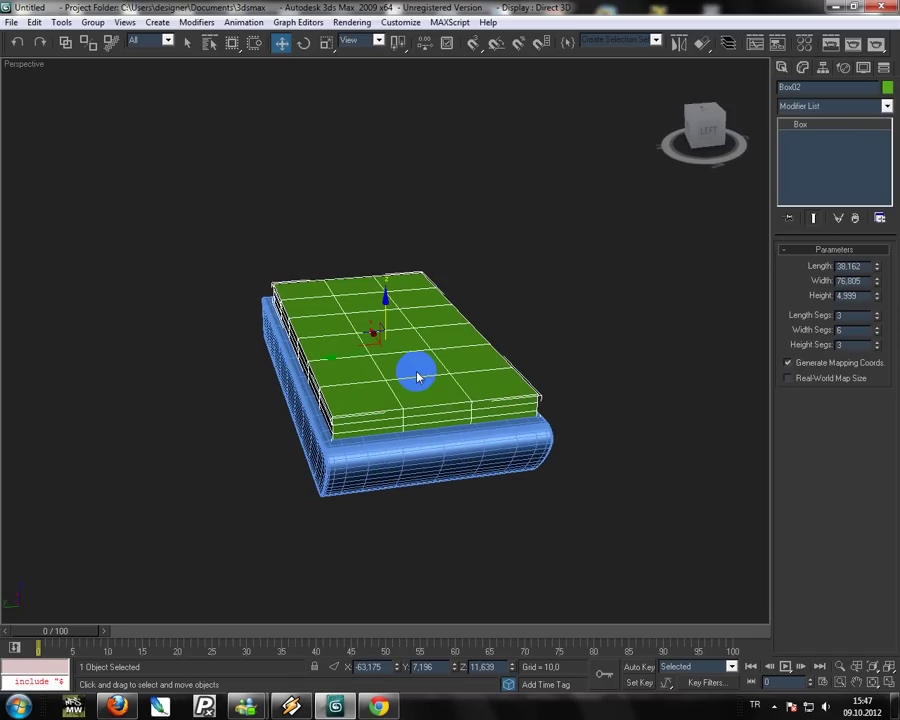
scroll(417, 368, up, 1)
scroll(420, 378, up, 2)
right_click(421, 378)
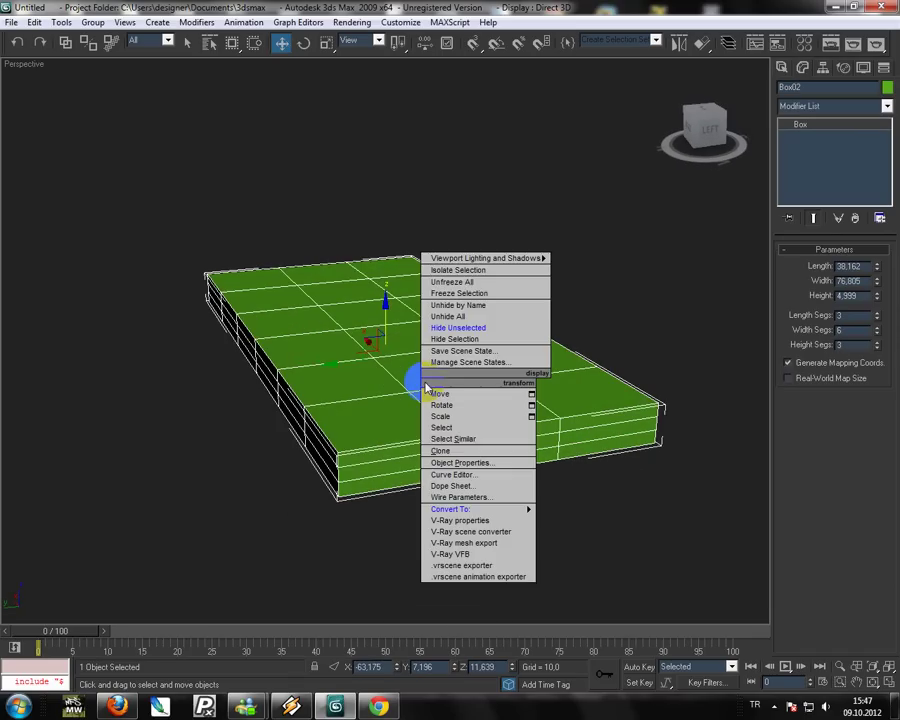
click(680, 365)
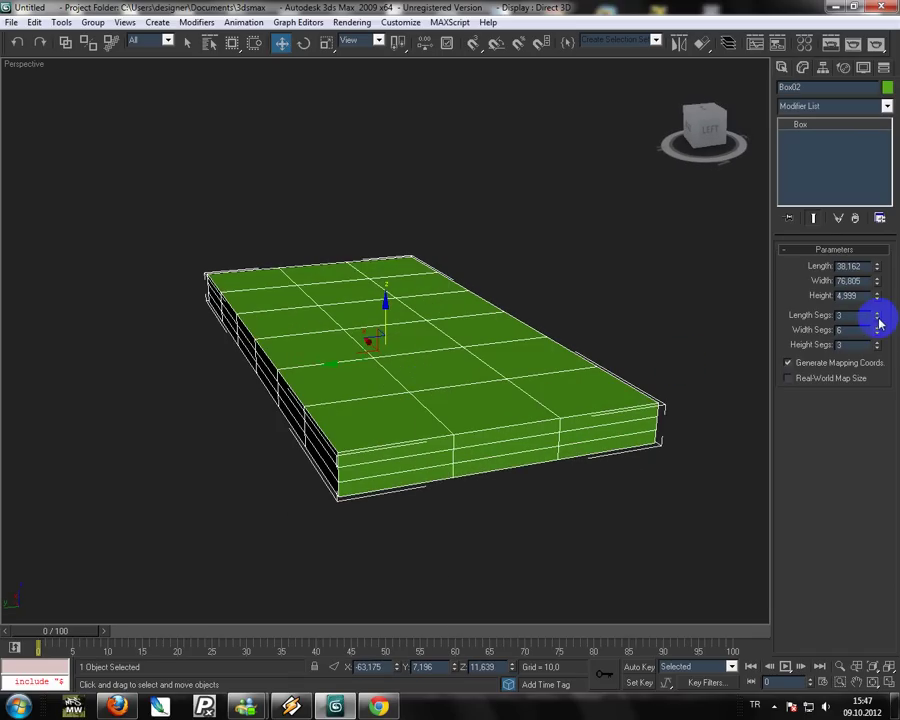
Set the green box to 1 height segment and convert it to an Editable Poly.
click(876, 348)
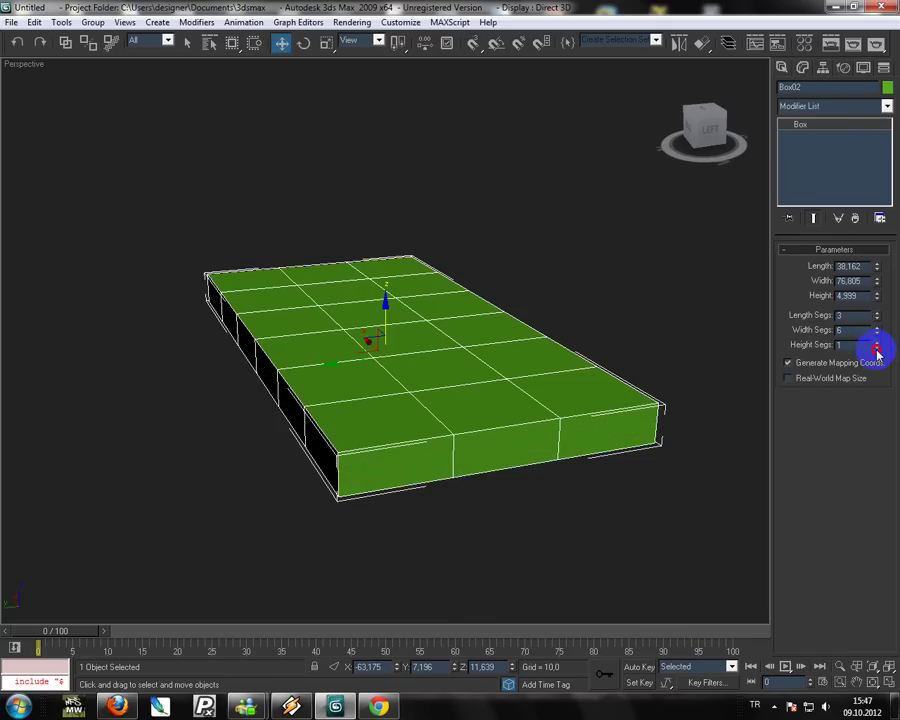
right_click(436, 400)
click(545, 531)
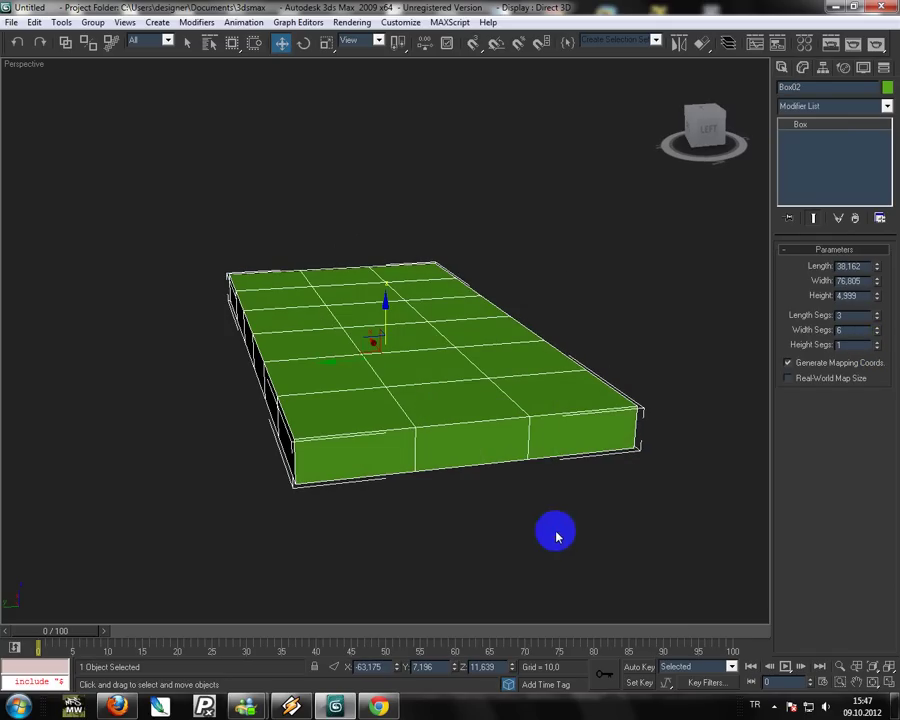
click(605, 542)
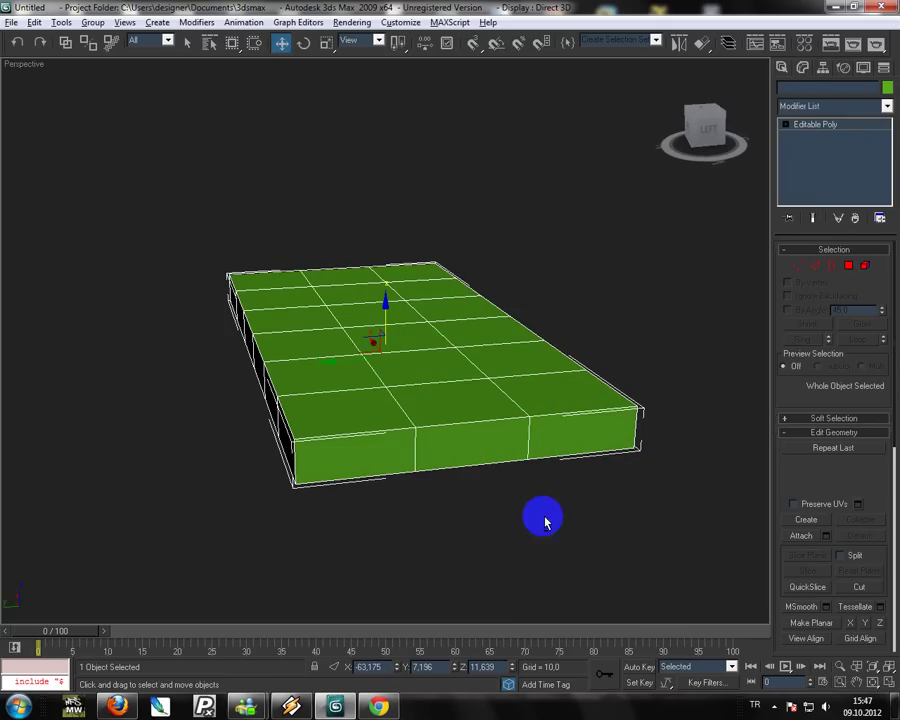
mouse_move(540, 515)
alt+middle_down()
mouse_move(543, 499)
mouse_move(482, 475)
mouse_move(484, 494)
mouse_move(492, 489)
mouse_move(482, 490)
alt+middle_up()
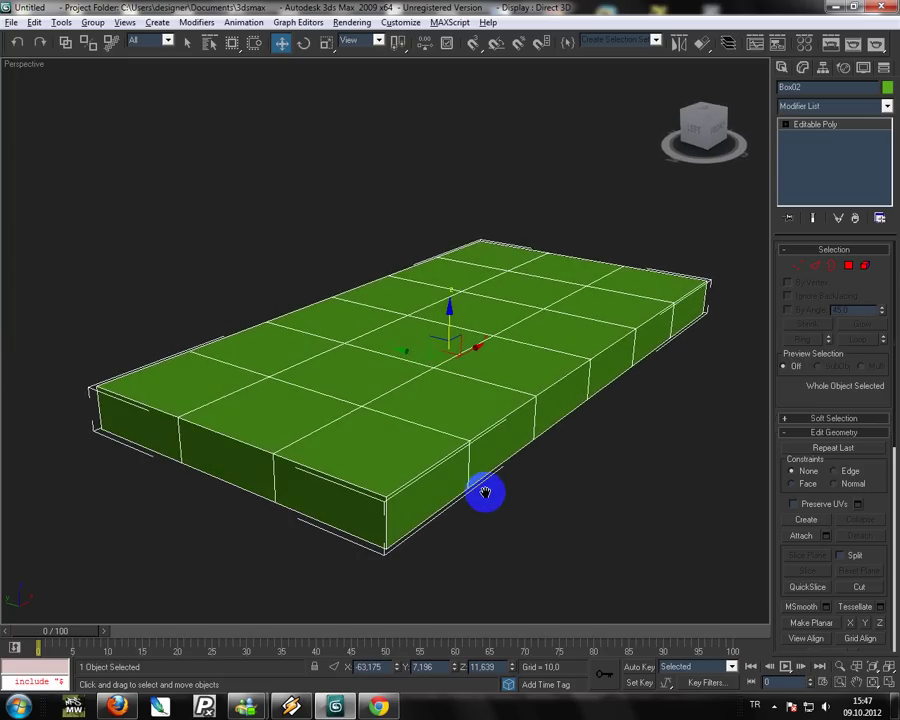
In Edge mode, select all 27 interior grid edges on the box's top.
click(813, 266)
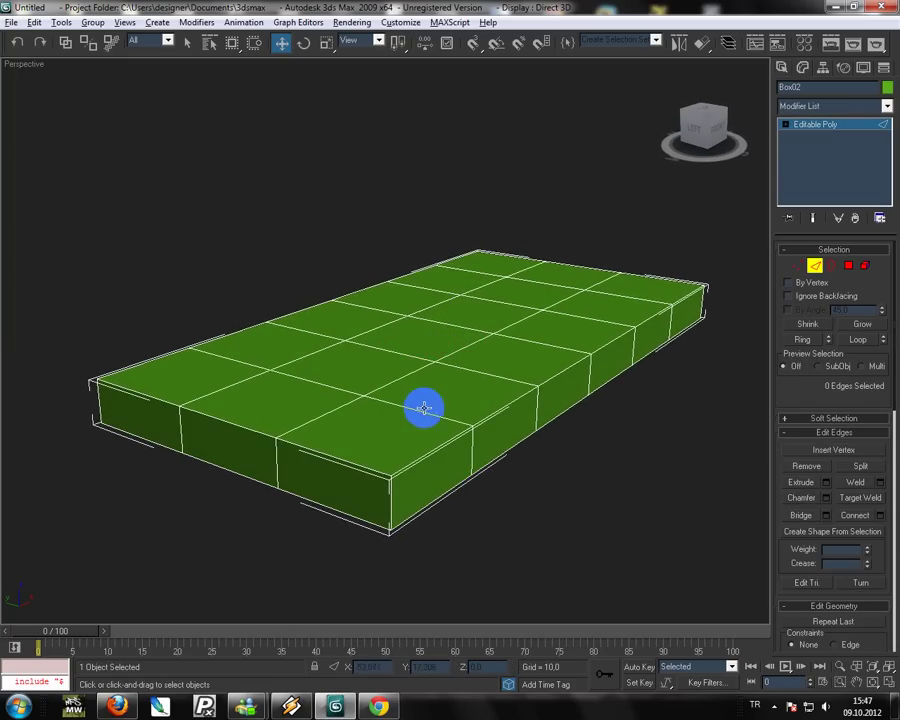
alt+middle_drag(420, 406, 430, 410)
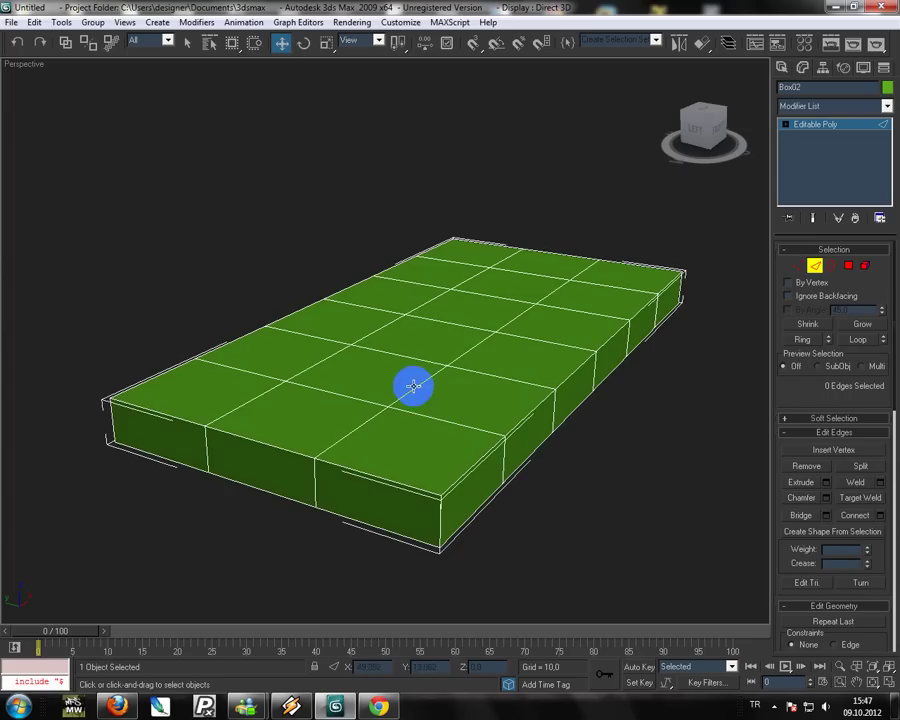
click(413, 387)
ctrl+click(488, 336)
ctrl+click(530, 304)
ctrl+click(562, 283)
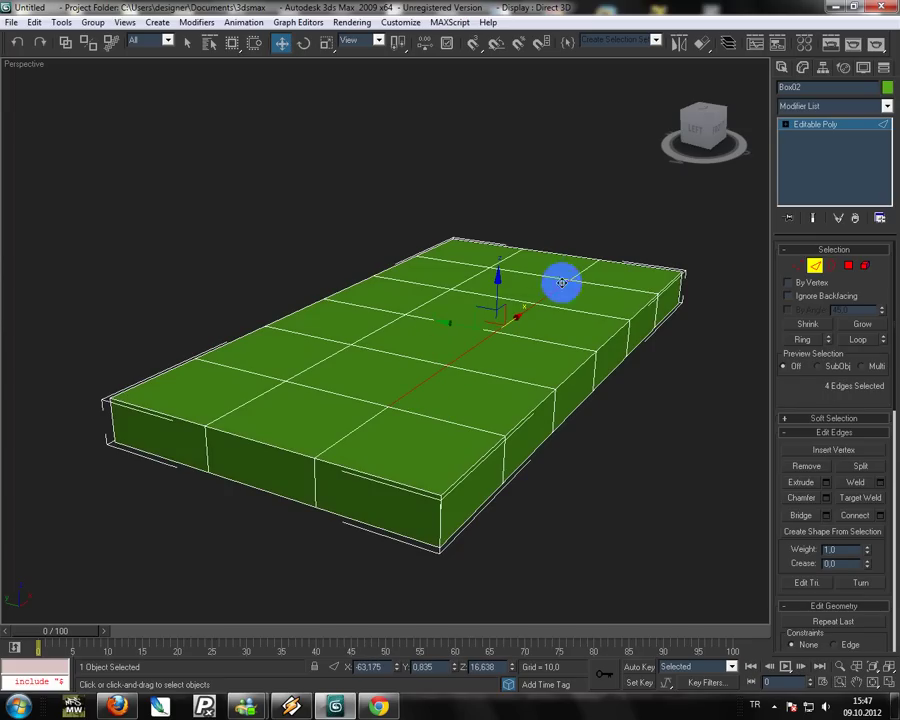
ctrl+click(485, 273)
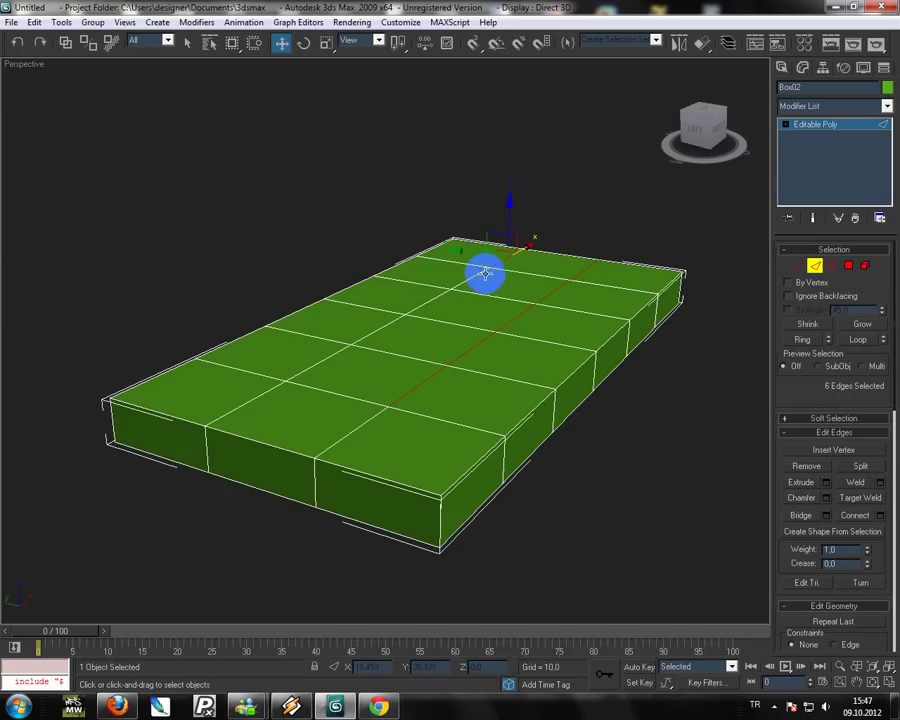
ctrl+click(577, 281)
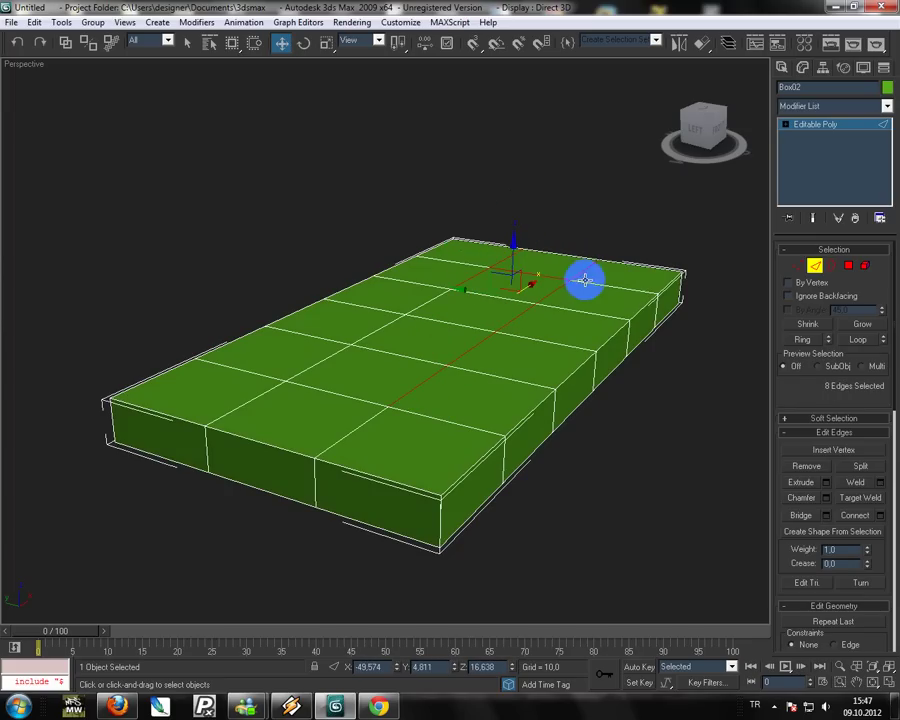
key(t)
key(z)
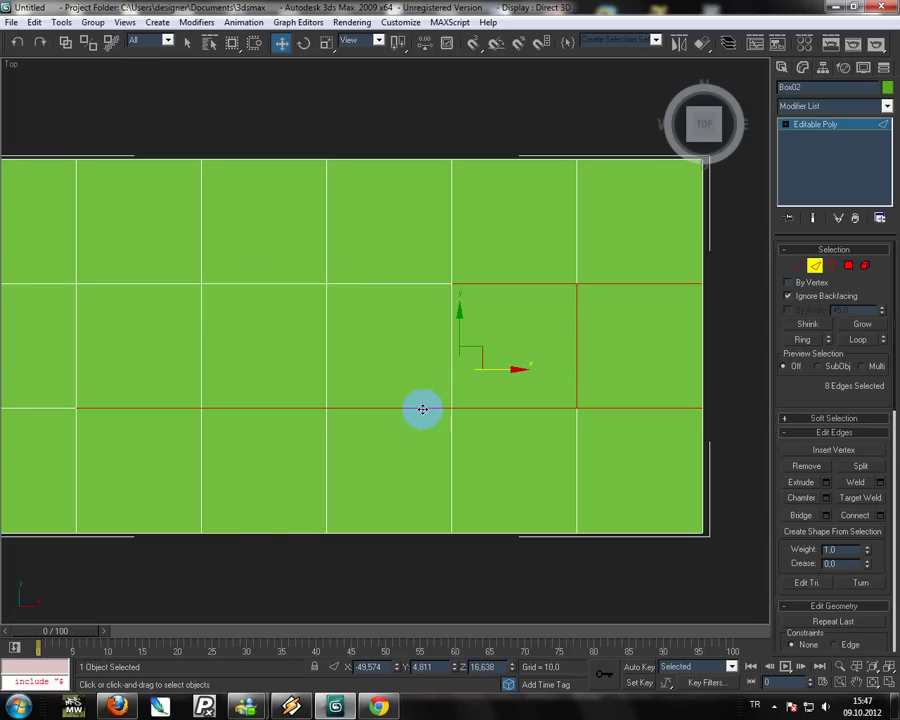
scroll(390, 345, down, 2)
drag(149, 296, 530, 420)
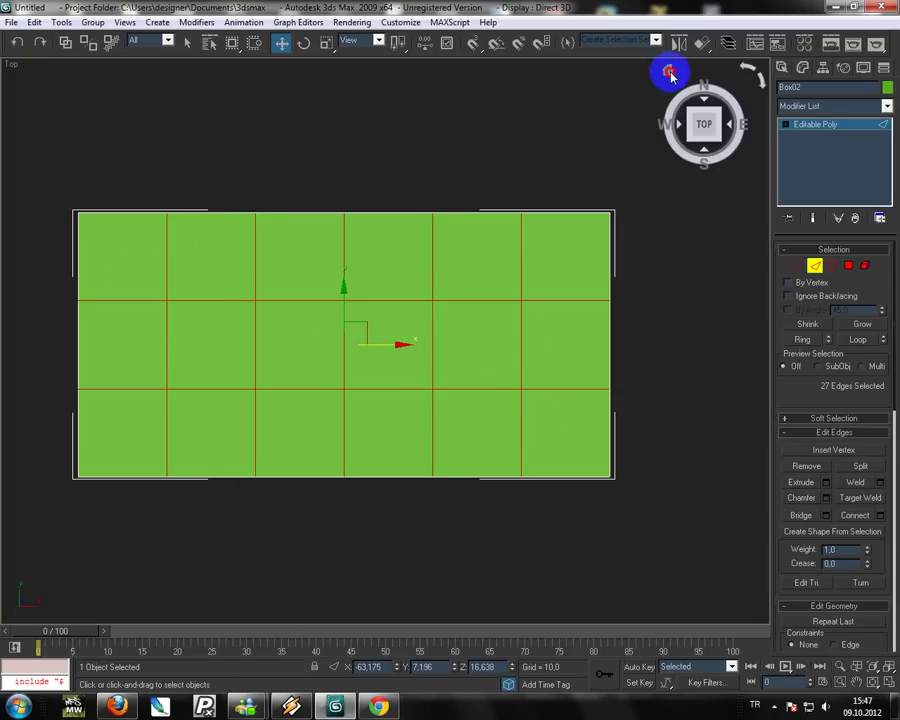
Extrude the selected grid edges at -0.5 height and 0.12 base width.
click(670, 72)
alt+middle_drag(348, 493, 400, 455)
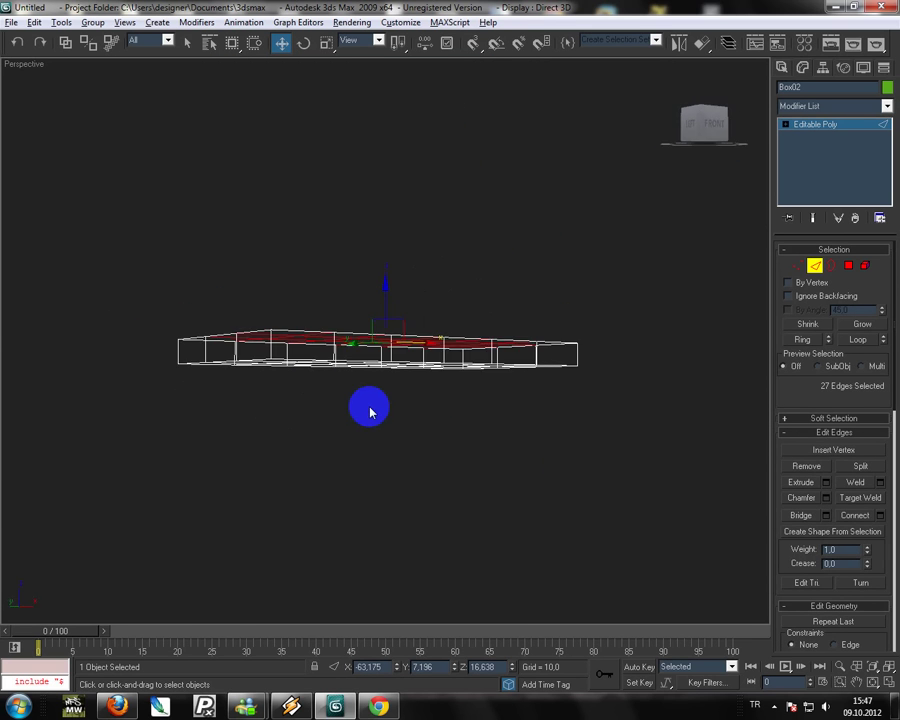
scroll(404, 448, up, 1)
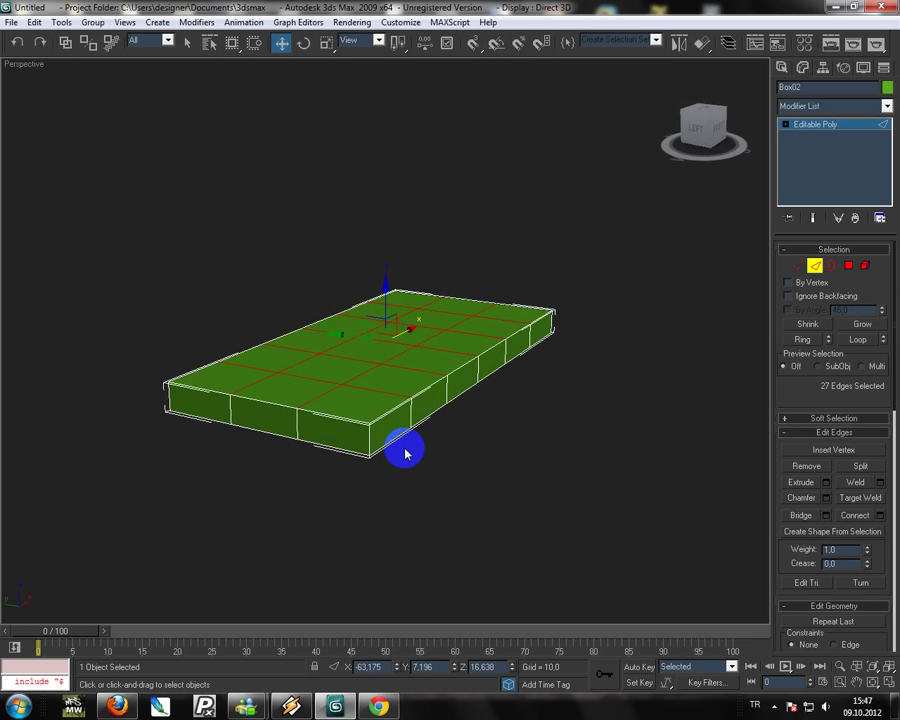
scroll(392, 448, up, 3)
mouse_move(392, 448)
middle_down()
mouse_move(562, 406)
mouse_move(470, 446)
mouse_move(449, 415)
middle_up()
right_click(372, 466)
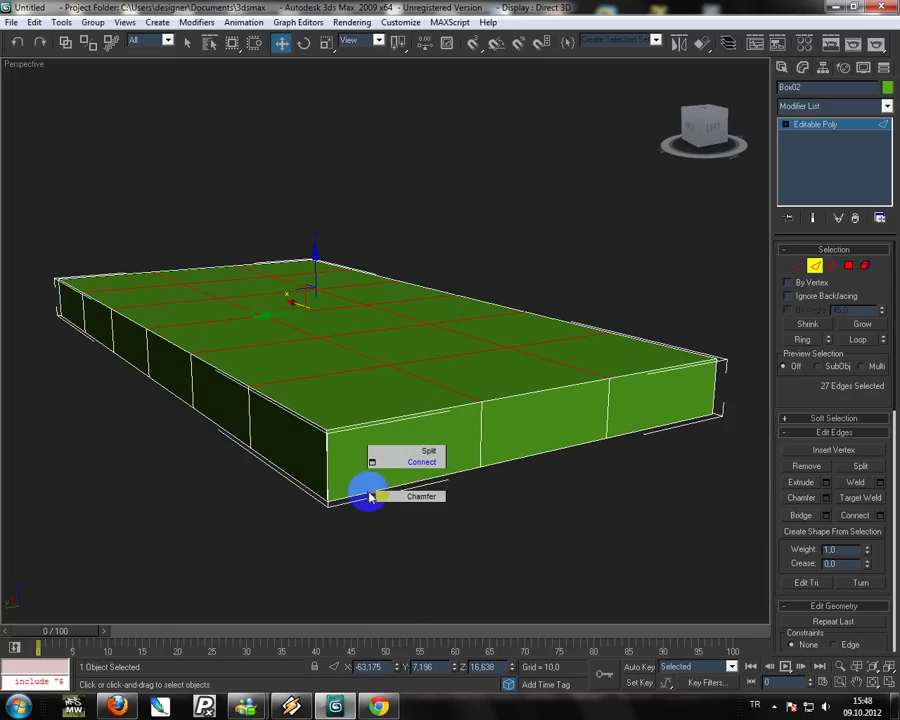
click(370, 480)
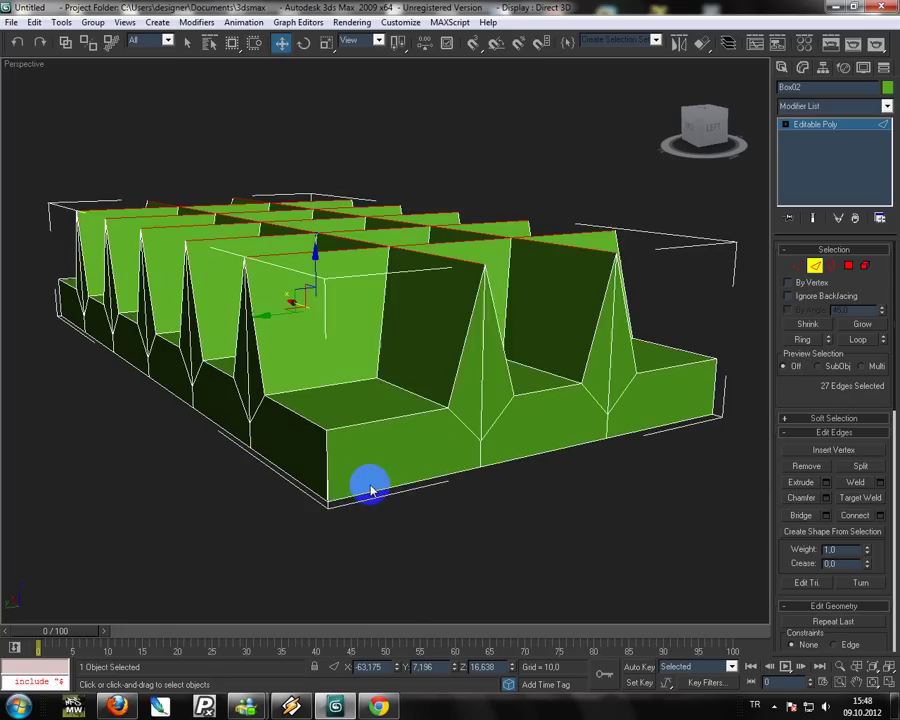
drag(466, 326, 467, 419)
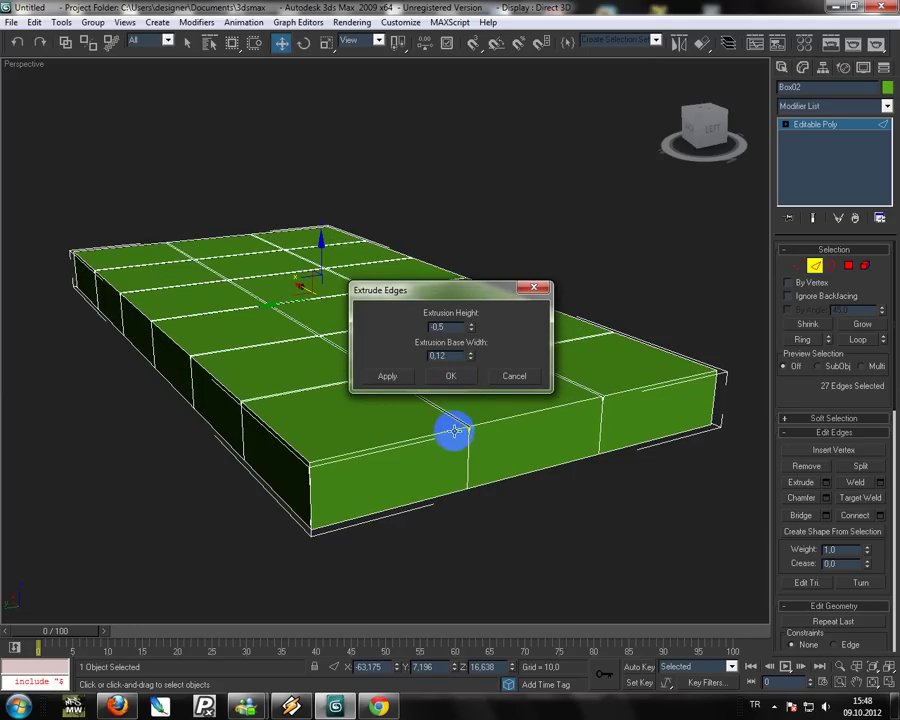
Set the grooves to -0.11 extrusion height and 0.12 base width, and apply them.
scroll(455, 430, up, 2)
scroll(424, 434, up, 3)
scroll(424, 434, up, 2)
scroll(420, 432, up, 2)
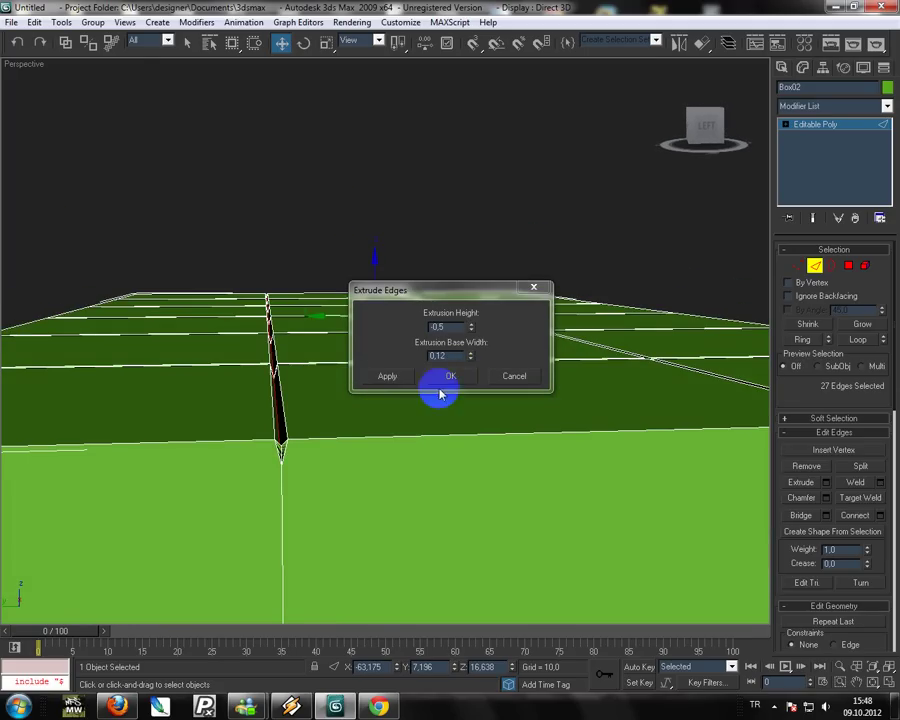
drag(470, 337, 473, 320)
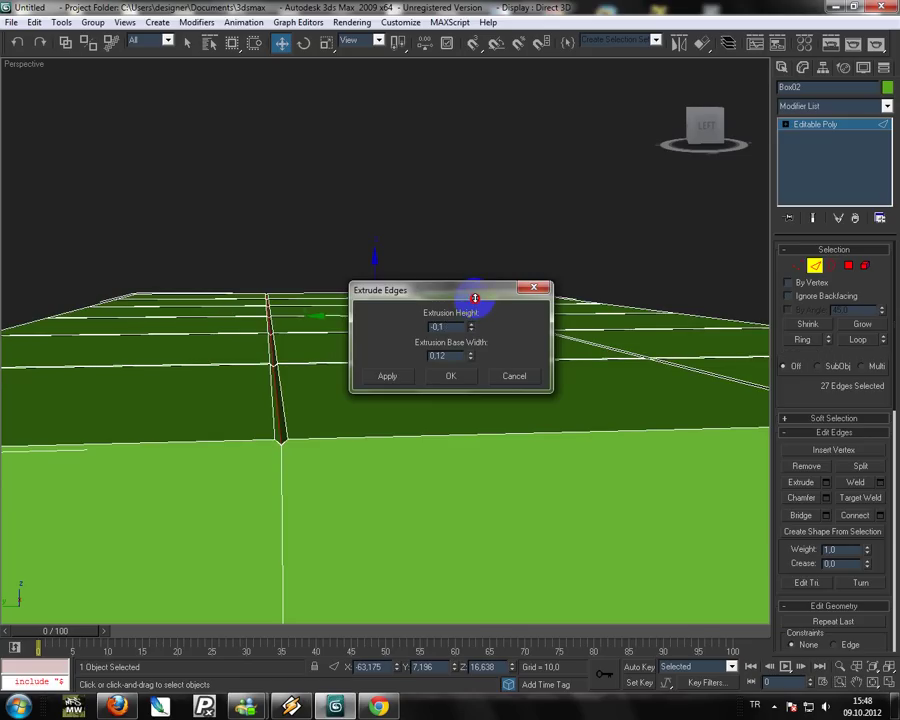
mouse_move(473, 358)
mouse_down()
mouse_move(466, 366)
mouse_move(476, 343)
mouse_move(467, 343)
mouse_move(470, 358)
mouse_move(470, 312)
mouse_up()
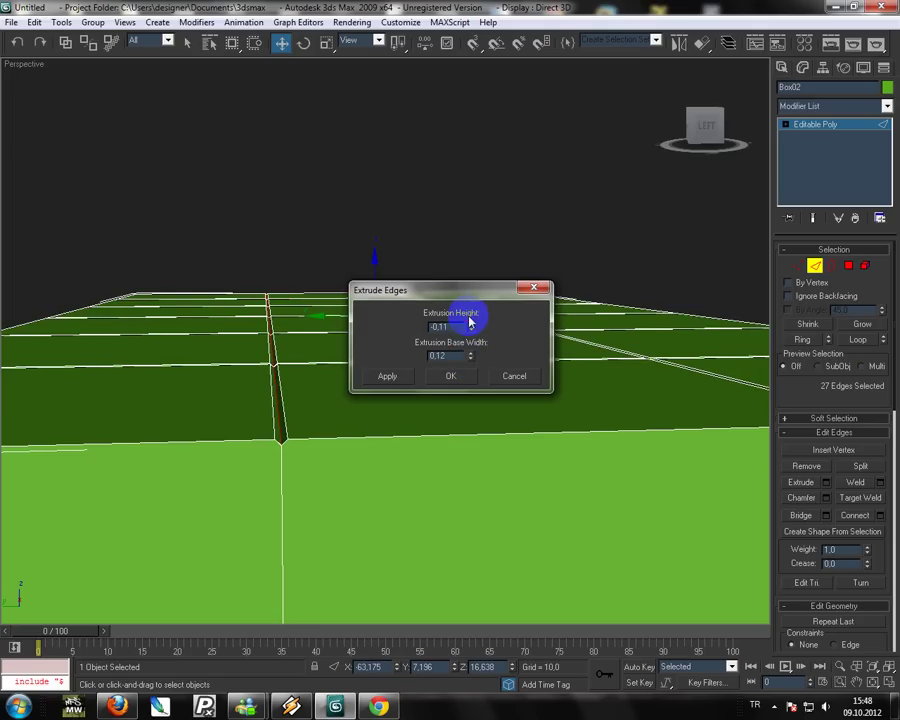
click(453, 379)
scroll(448, 424, down, 5)
mouse_move(448, 424)
alt+middle_down()
mouse_move(440, 456)
mouse_move(768, 273)
alt+middle_up()
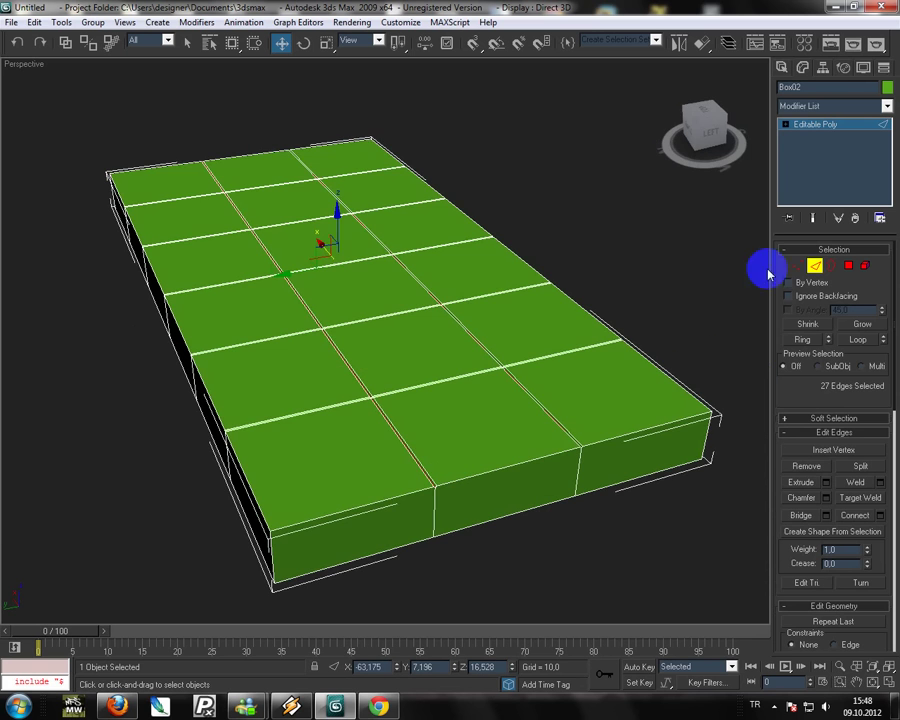
Select the box's top rim edges and extend them with Loop.
click(815, 267)
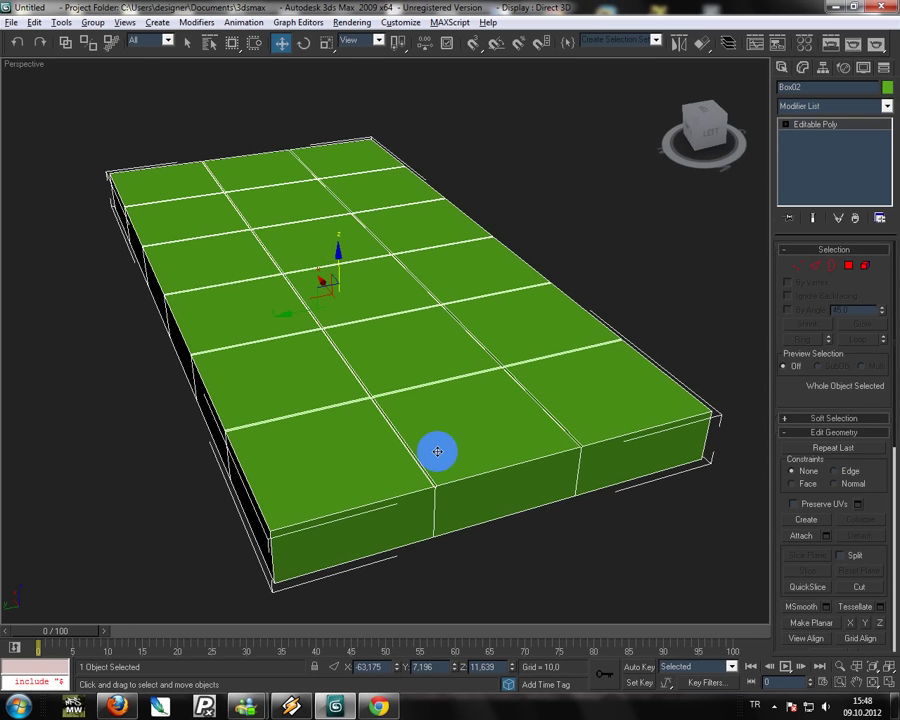
mouse_move(436, 454)
alt+middle_down()
mouse_move(408, 428)
mouse_move(412, 416)
mouse_move(420, 442)
mouse_move(458, 438)
alt+middle_up()
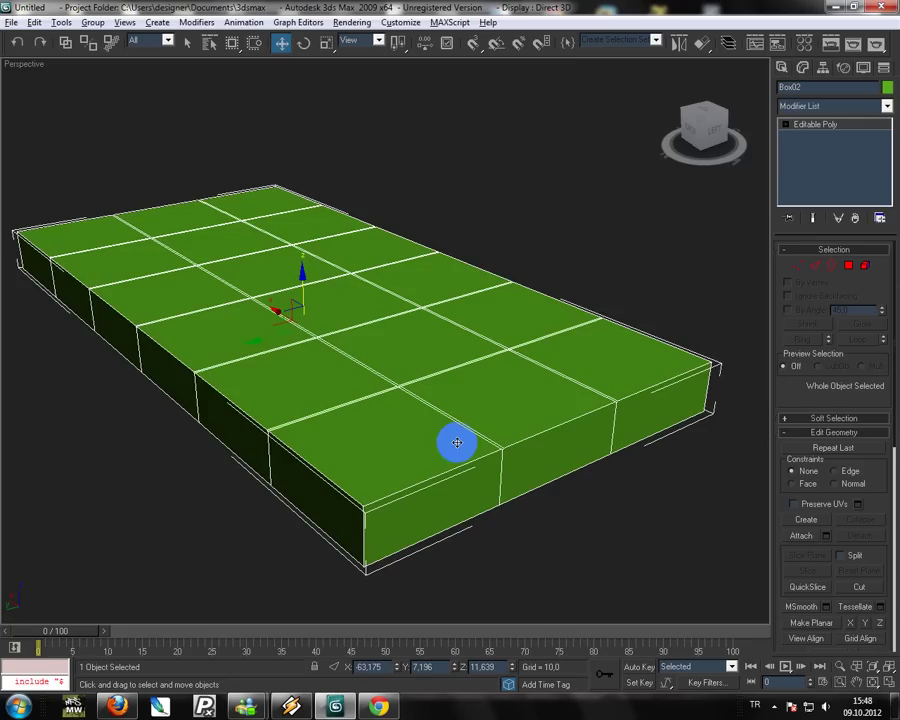
click(815, 265)
click(496, 458)
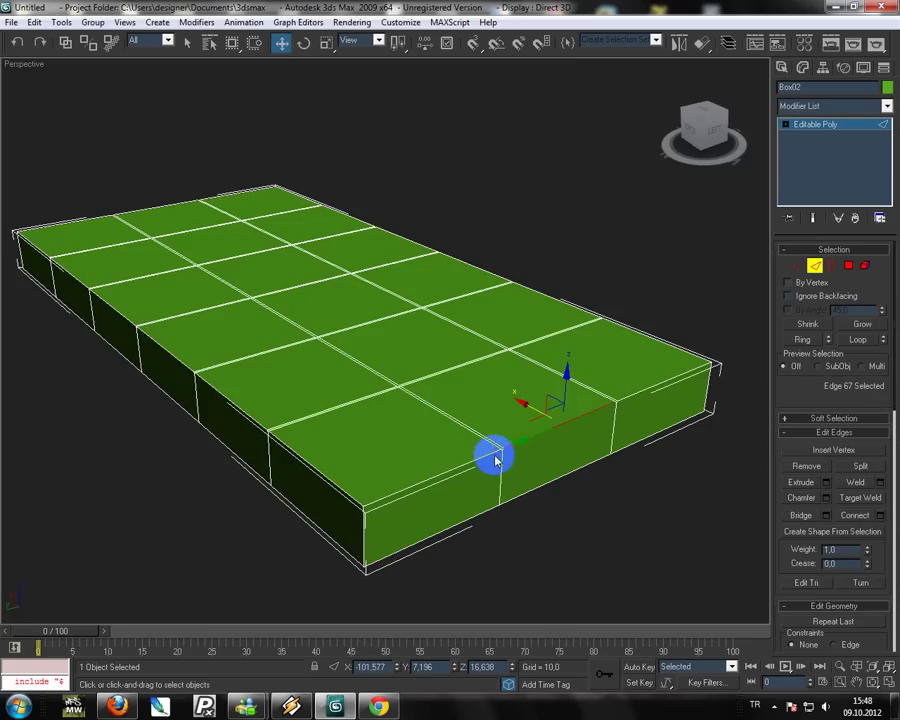
ctrl+click(644, 338)
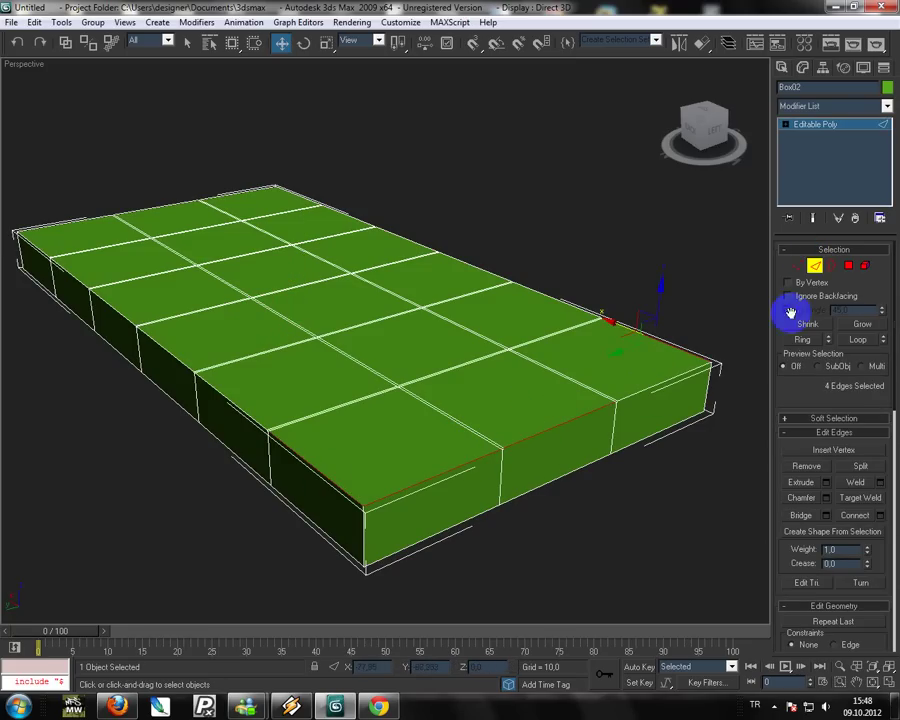
click(857, 340)
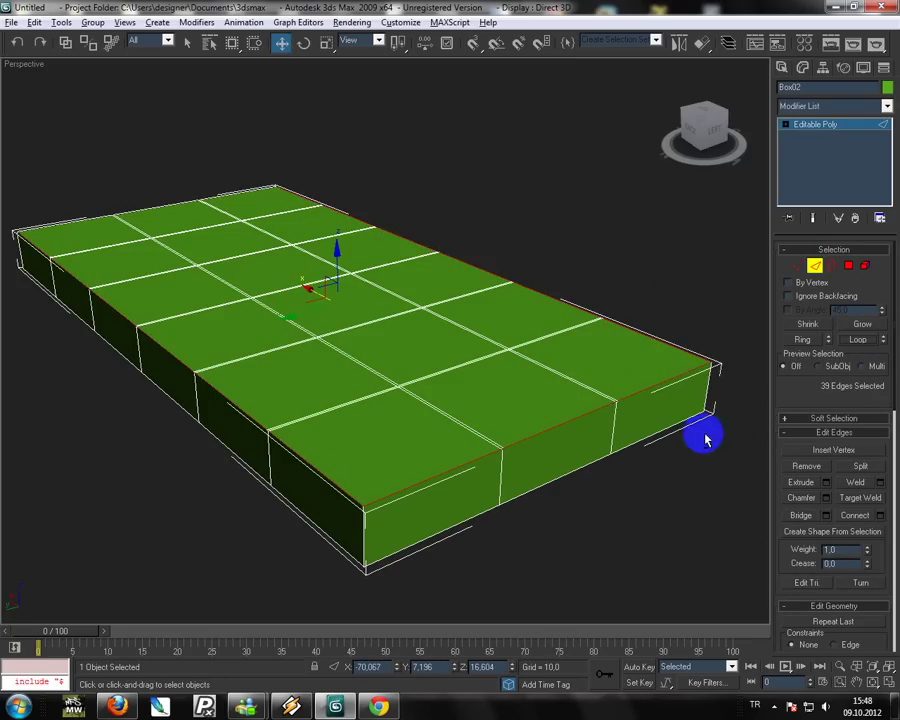
Add the bottom rim edges and the vertical corner edges to the selection.
mouse_move(705, 438)
alt+middle_down()
mouse_move(416, 416)
mouse_move(474, 404)
alt+middle_up()
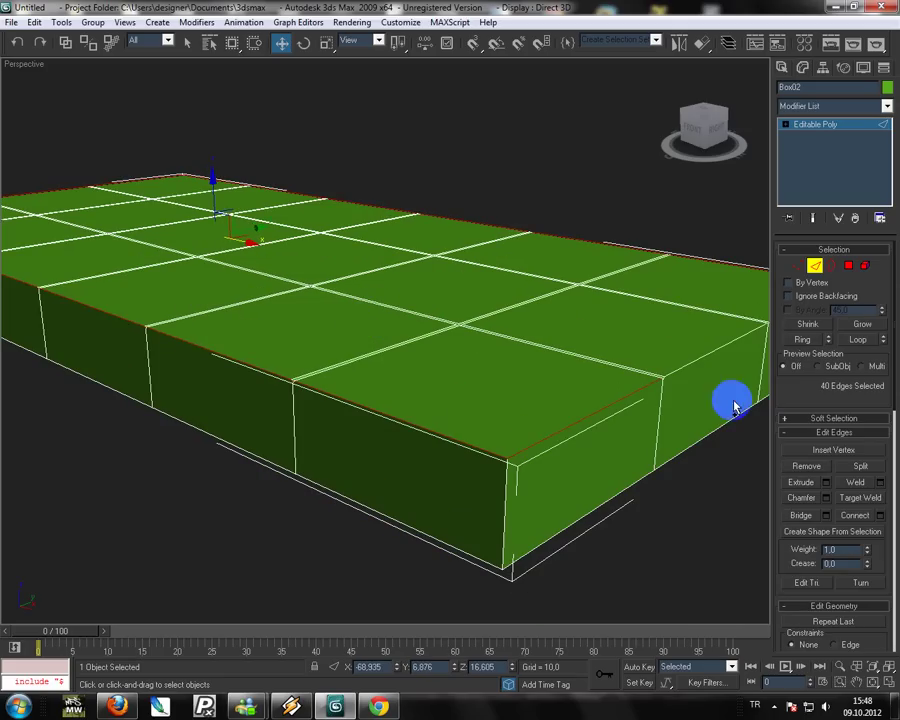
ctrl+click(600, 498)
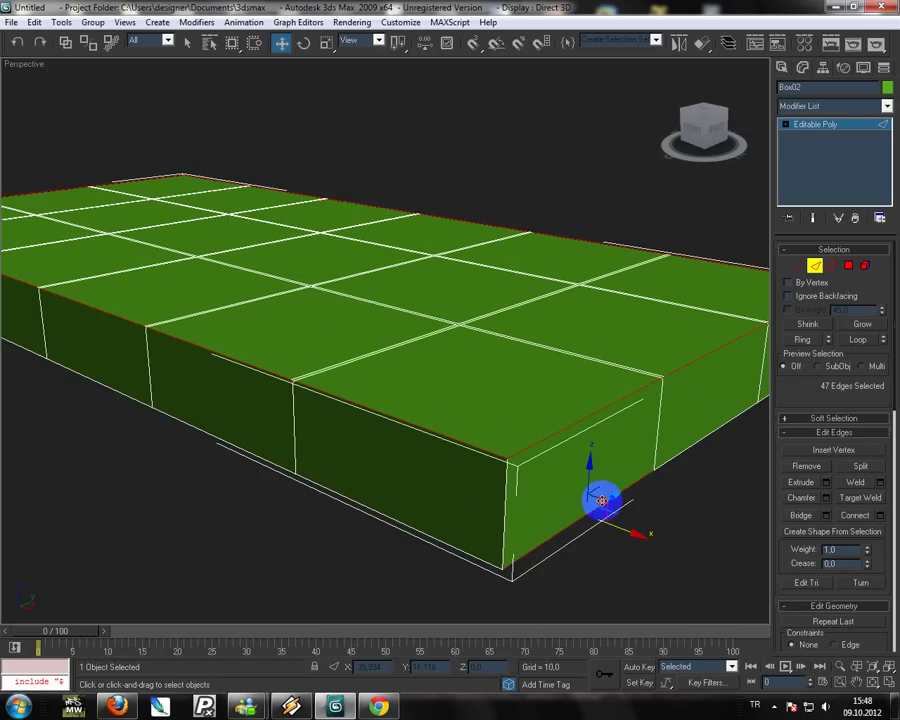
ctrl+click(453, 548)
mouse_move(453, 548)
alt+middle_down()
mouse_move(566, 510)
mouse_move(456, 508)
alt+middle_up()
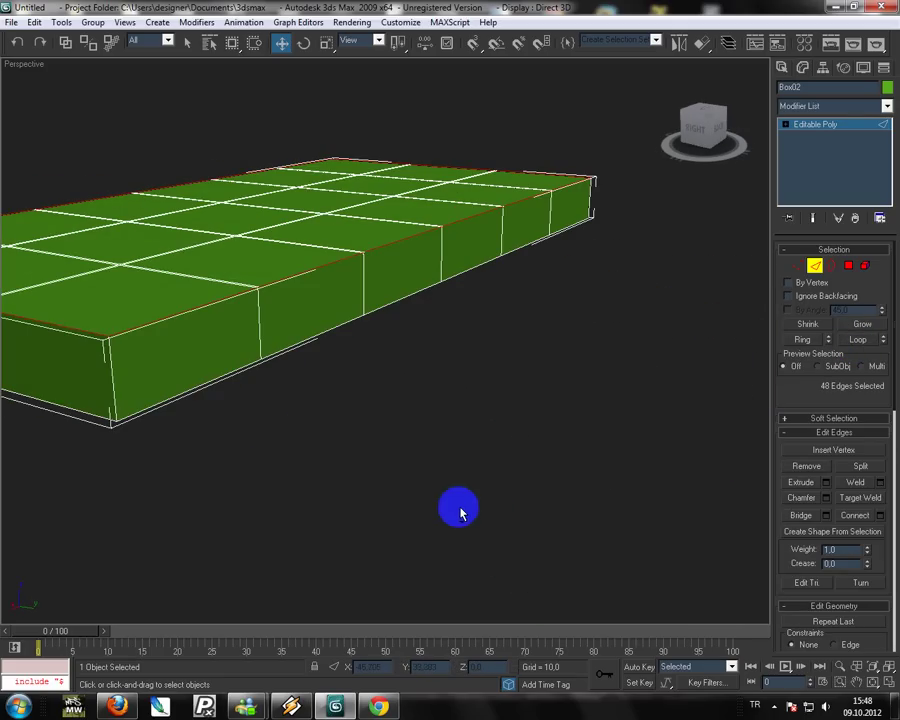
mouse_move(530, 393)
alt+middle_down()
mouse_move(382, 398)
mouse_move(229, 382)
alt+middle_up()
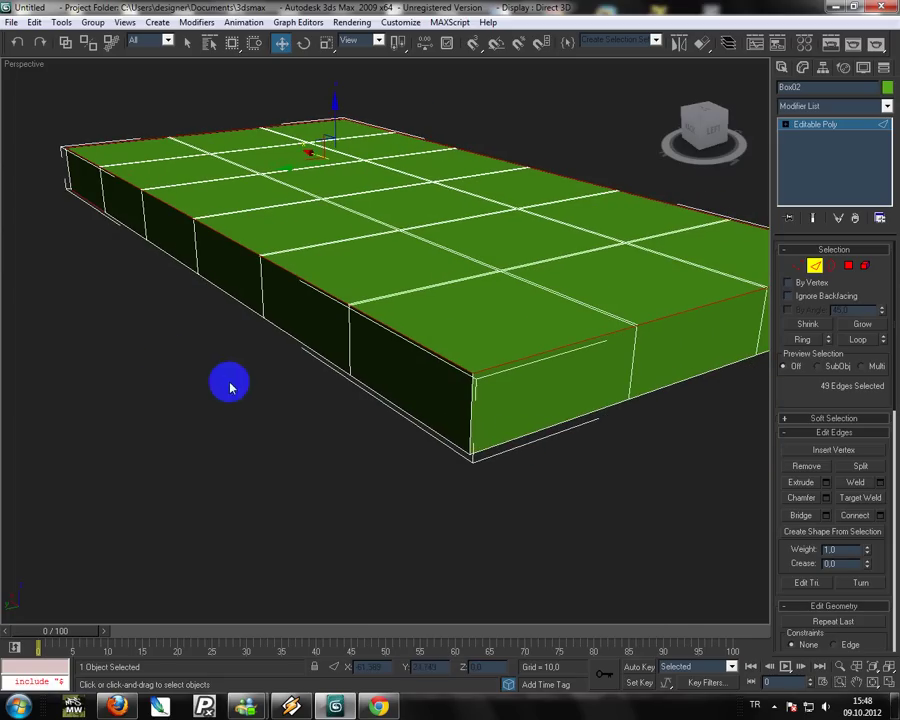
ctrl+click(528, 438)
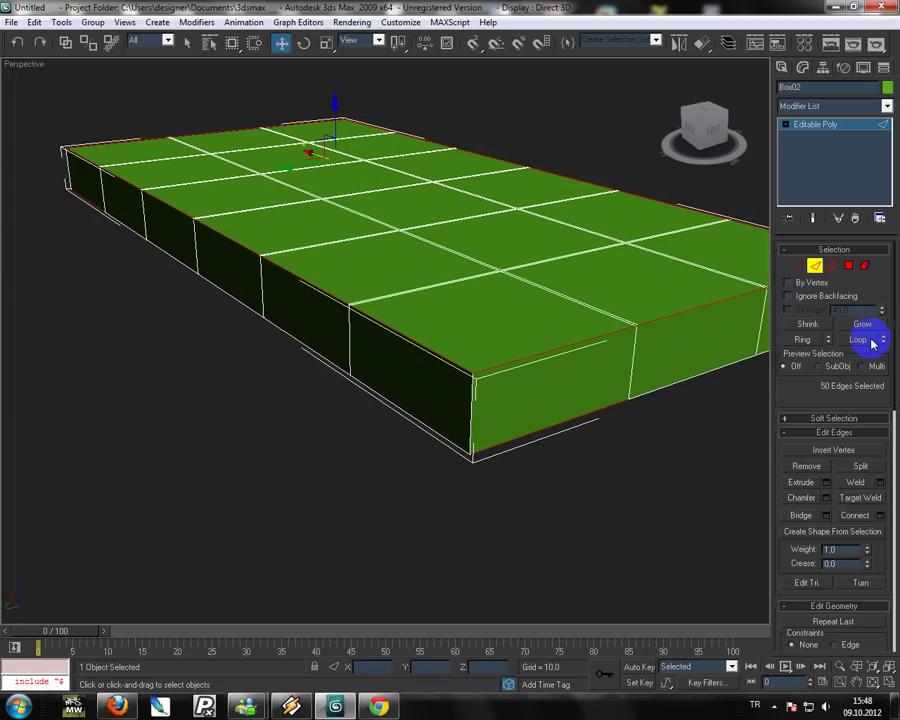
mouse_move(494, 386)
alt+middle_down()
mouse_move(455, 376)
mouse_move(424, 350)
mouse_move(540, 372)
mouse_move(255, 364)
alt+middle_up()
ctrl+click(474, 376)
ctrl+click(252, 364)
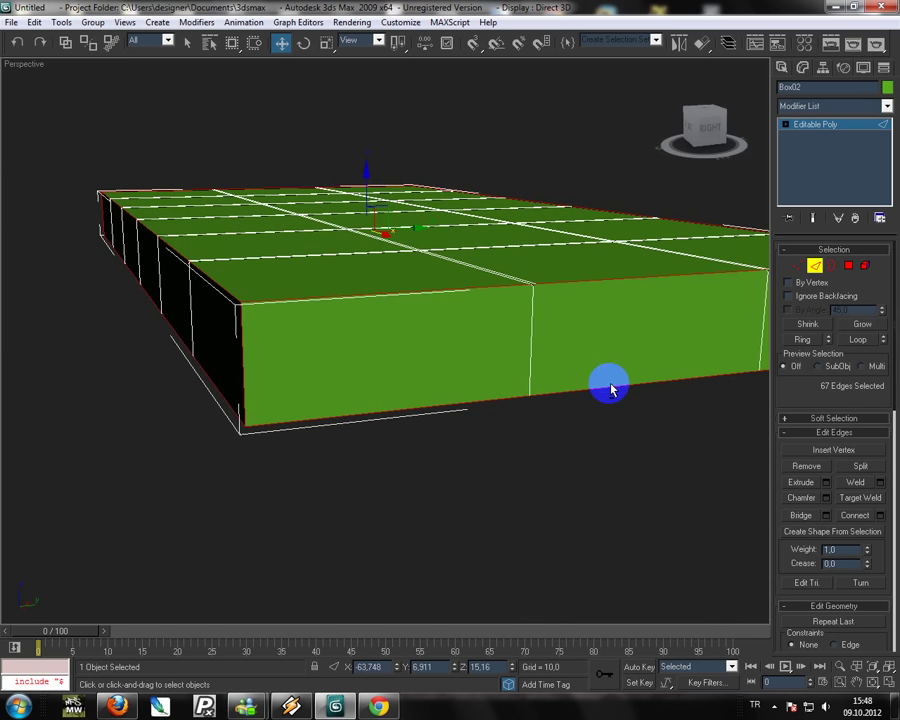
alt+middle_drag(609, 382, 373, 356)
ctrl+click(318, 352)
mouse_move(313, 354)
alt+middle_down()
mouse_move(558, 382)
mouse_move(637, 374)
mouse_move(598, 376)
alt+middle_up()
Chamfer the 68 outer edges by 0.51 with 2 segments, then clear the selection.
click(805, 488)
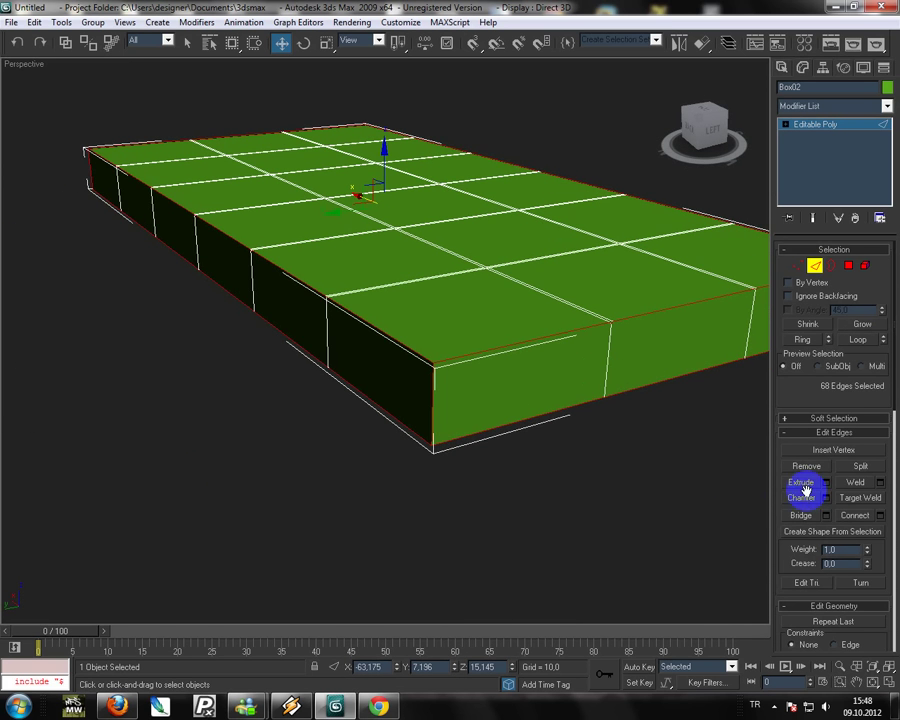
click(826, 497)
scroll(432, 442, up, 3)
scroll(434, 442, up, 3)
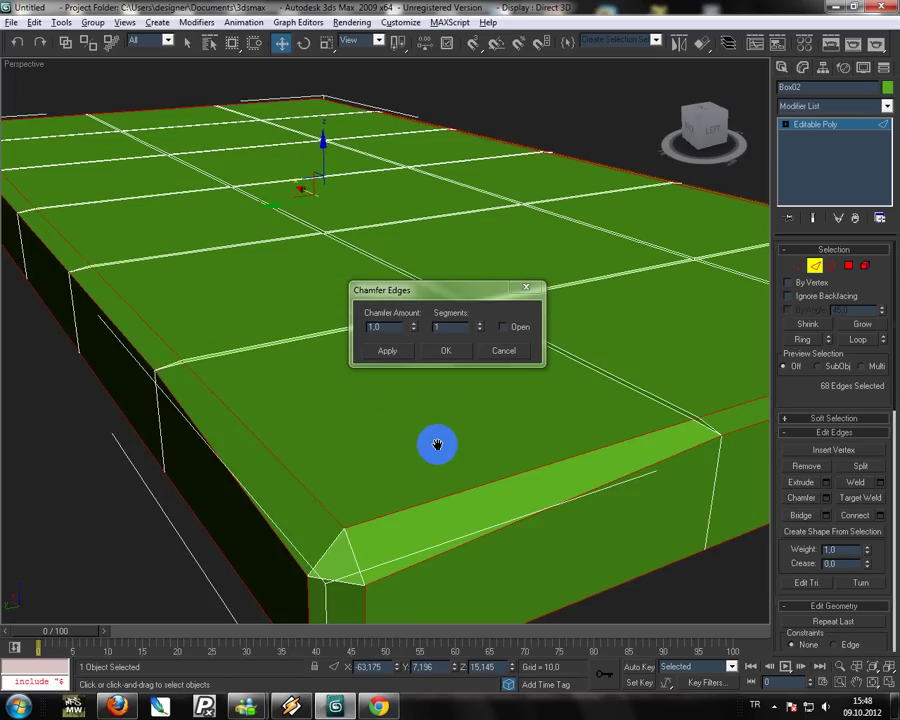
scroll(438, 444, up, 2)
middle_drag(438, 444, 380, 420)
mouse_move(422, 300)
mouse_down()
mouse_move(500, 313)
mouse_move(481, 390)
mouse_move(532, 362)
mouse_move(482, 337)
mouse_move(502, 360)
mouse_up()
click(557, 339)
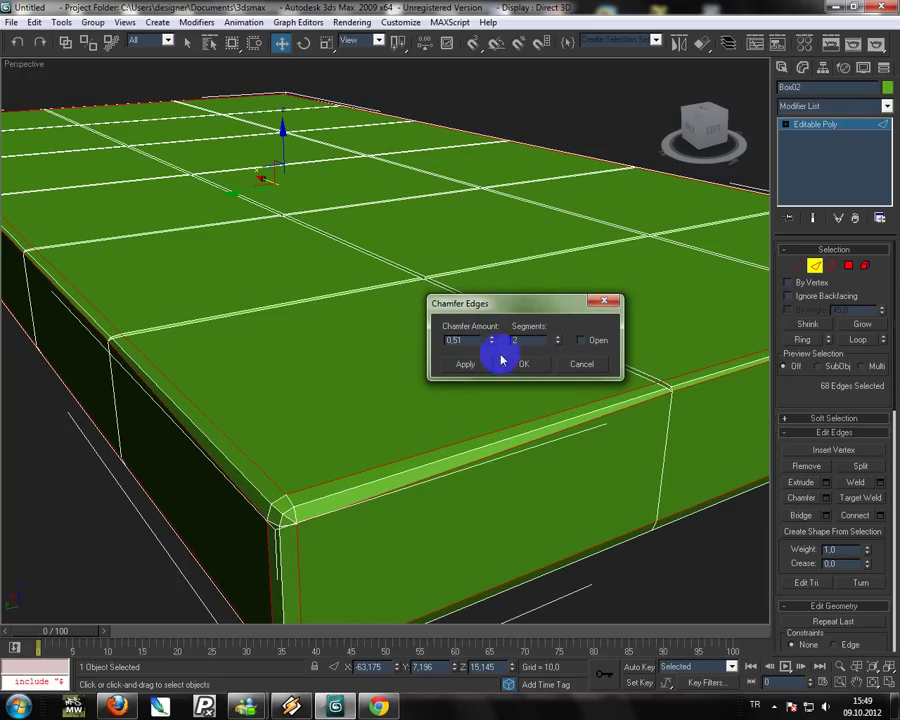
click(527, 365)
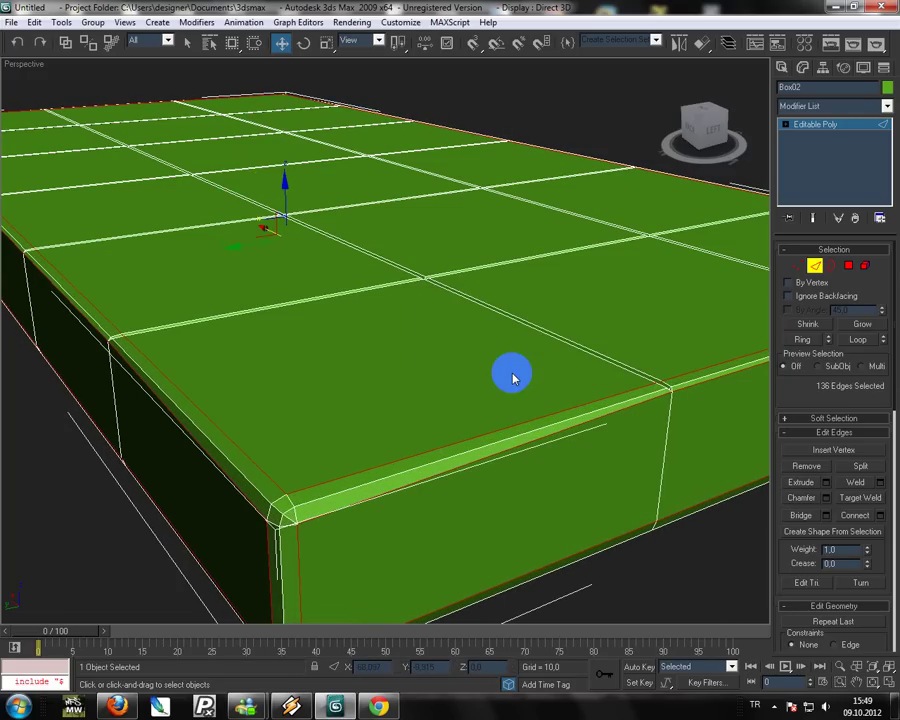
scroll(500, 377, down, 5)
scroll(530, 406, up, 2)
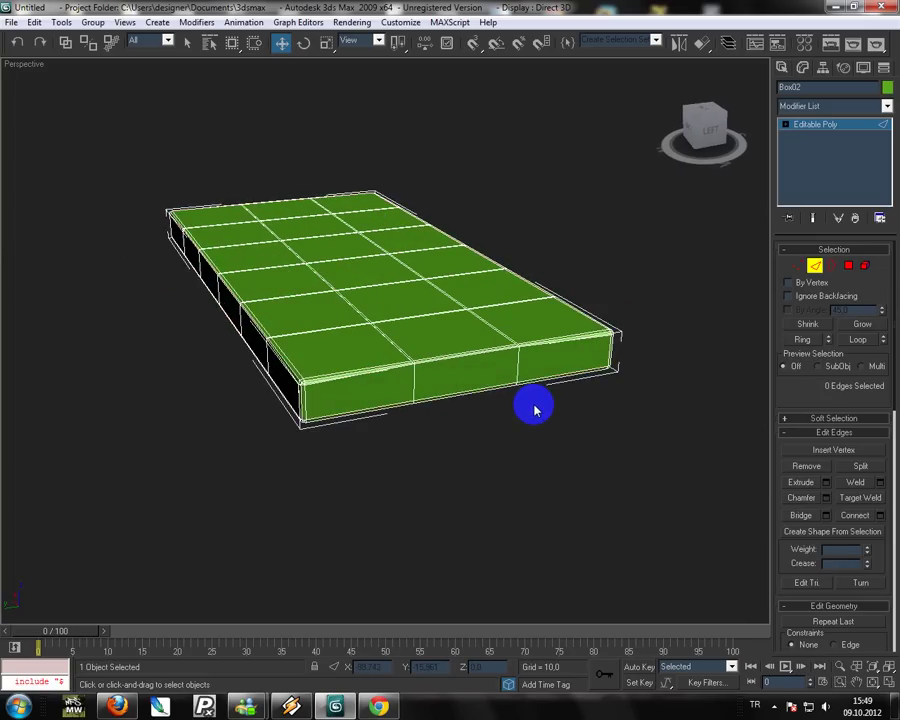
click(530, 406)
scroll(530, 406, up, 2)
Add TurboSmooth at 1 iteration to Box02, then return to the Editable Poly's Edge level.
click(816, 258)
click(800, 106)
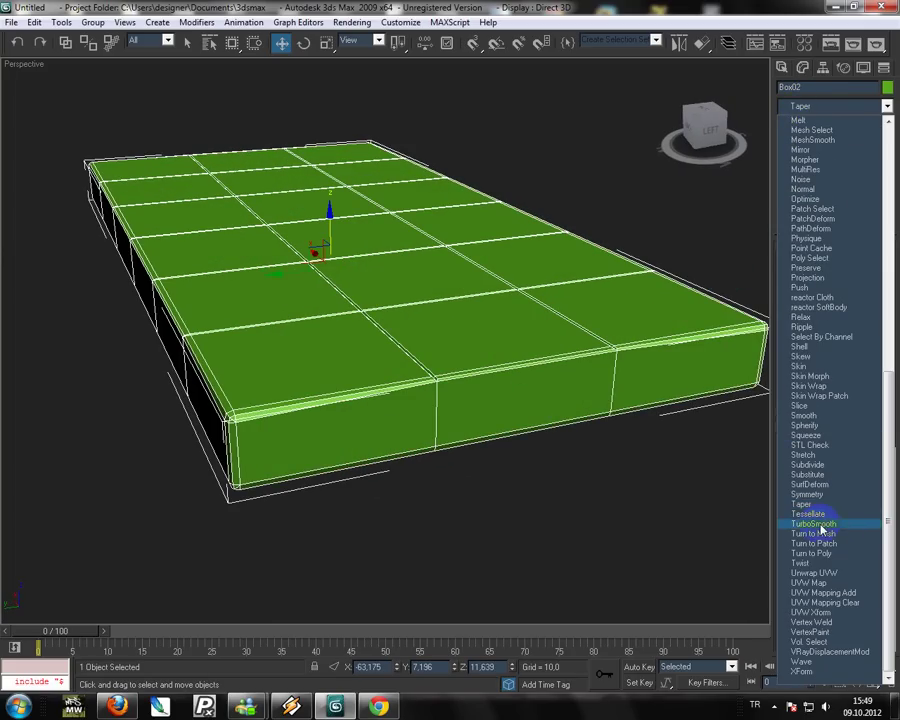
click(813, 524)
mouse_move(565, 478)
alt+middle_down()
mouse_move(575, 457)
mouse_move(546, 468)
mouse_move(526, 506)
mouse_move(540, 497)
mouse_move(526, 492)
alt+middle_up()
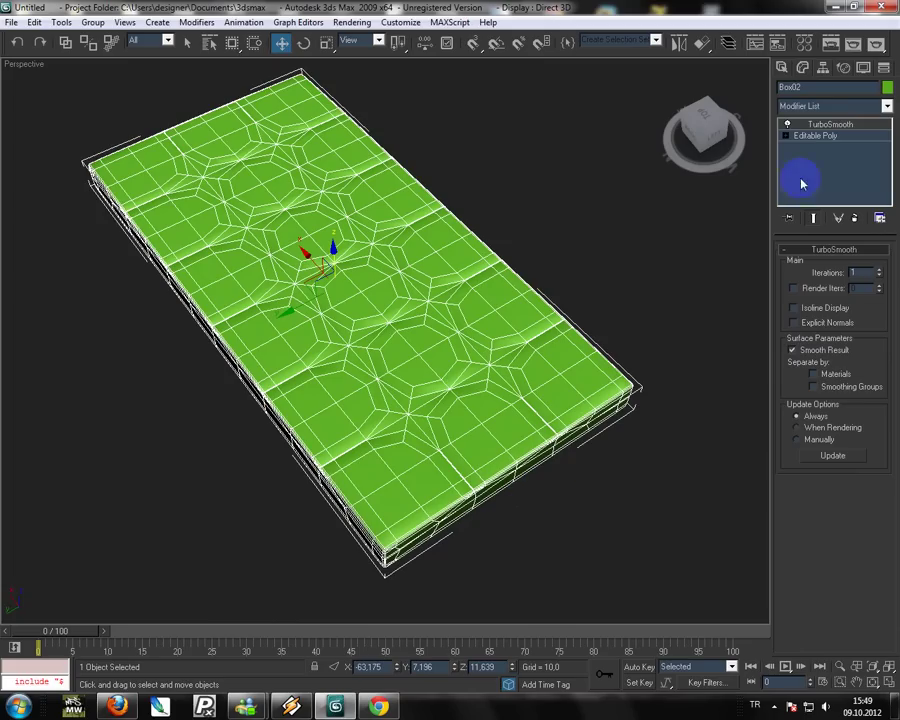
click(788, 137)
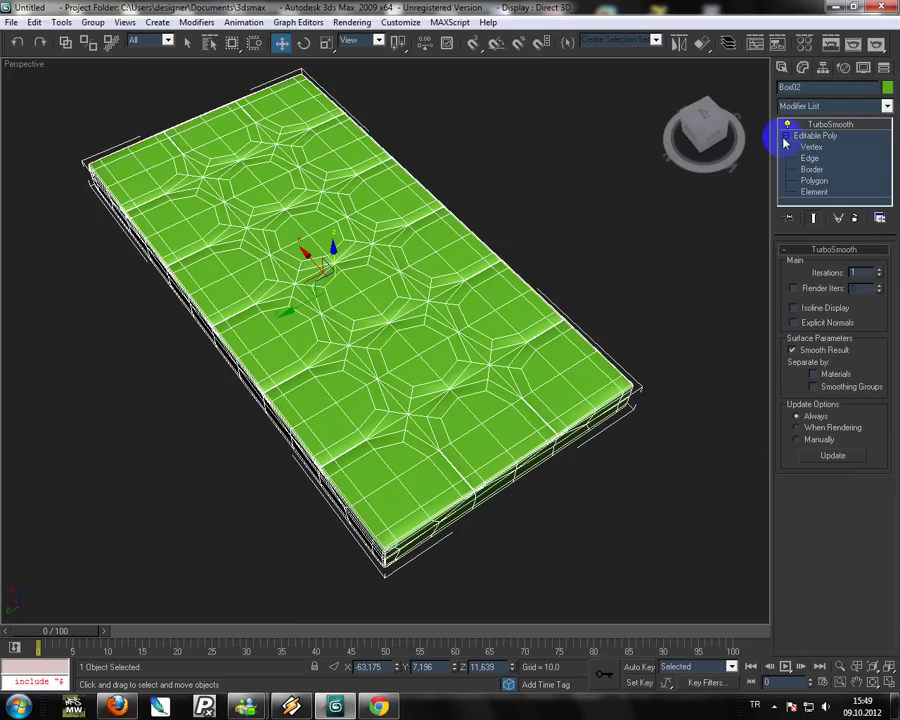
click(809, 160)
Show the smoothed end result and stand a Slice Plane vertically across the cushion.
click(813, 224)
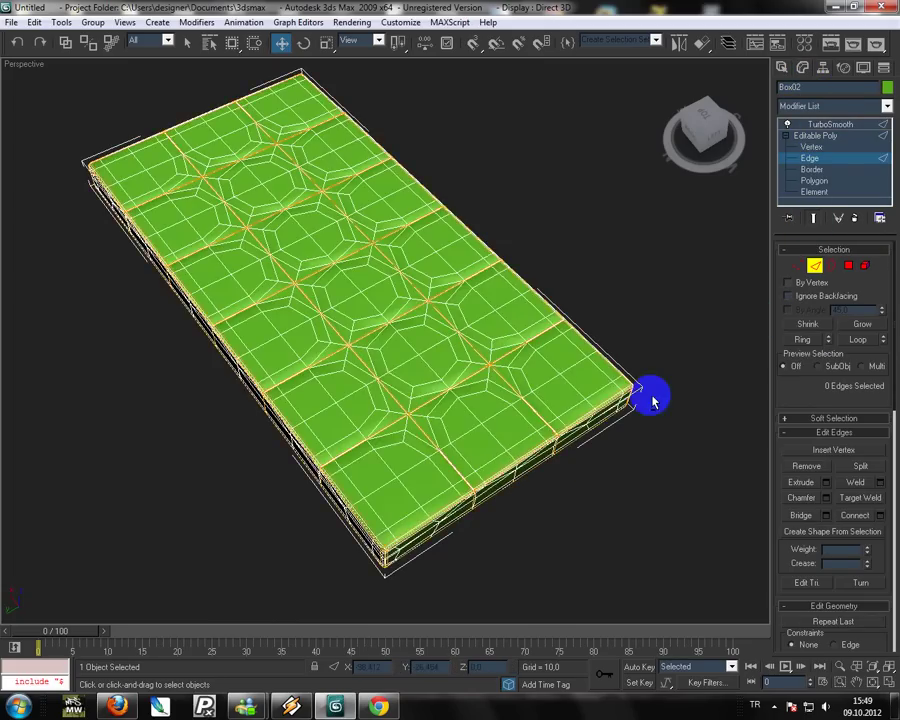
alt+middle_drag(646, 392, 815, 367)
scroll(780, 562, down, 3)
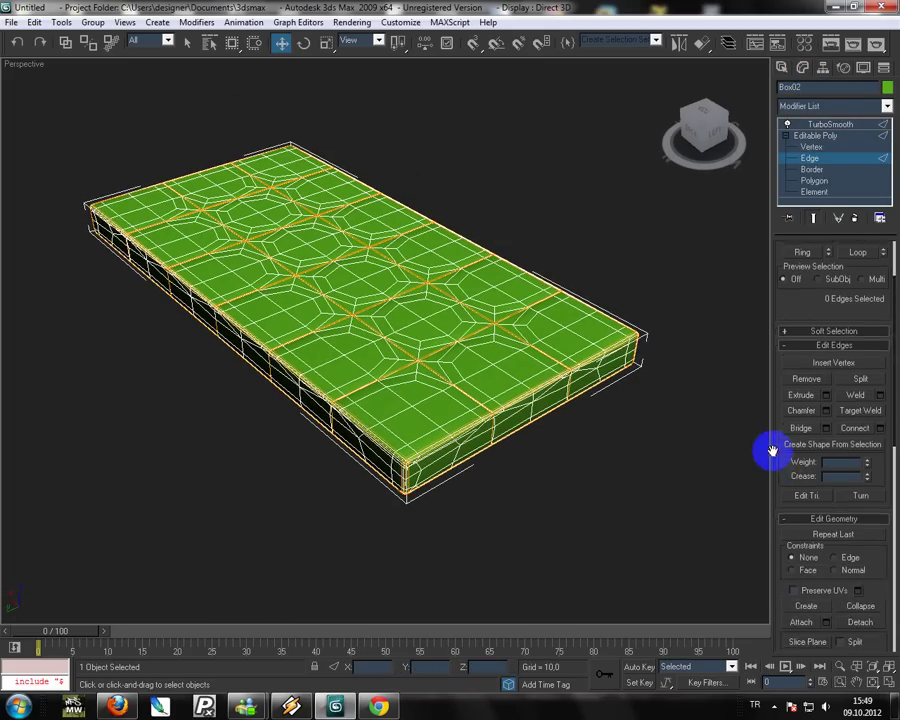
scroll(770, 450, down, 3)
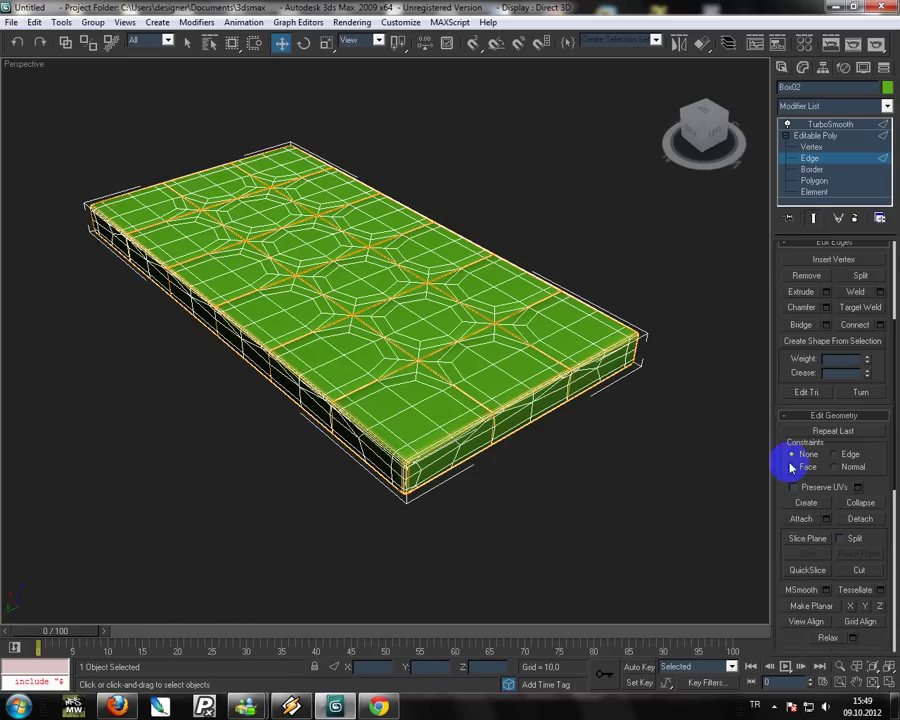
click(808, 539)
key(e)
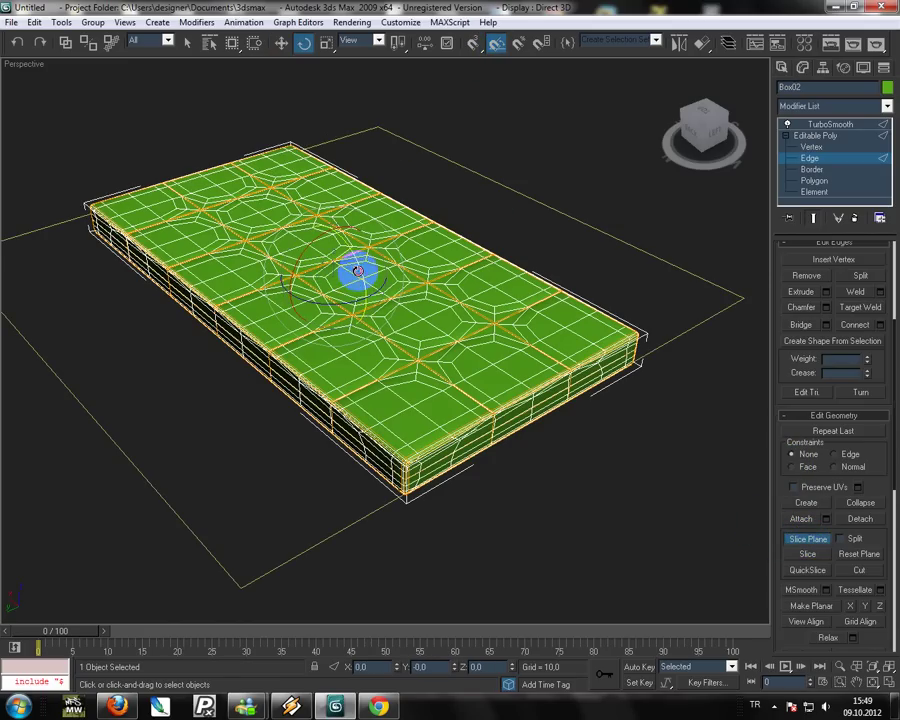
drag(358, 272, 324, 202)
mouse_move(324, 202)
alt+middle_down()
mouse_move(360, 232)
mouse_move(396, 217)
alt+middle_up()
drag(352, 243, 343, 243)
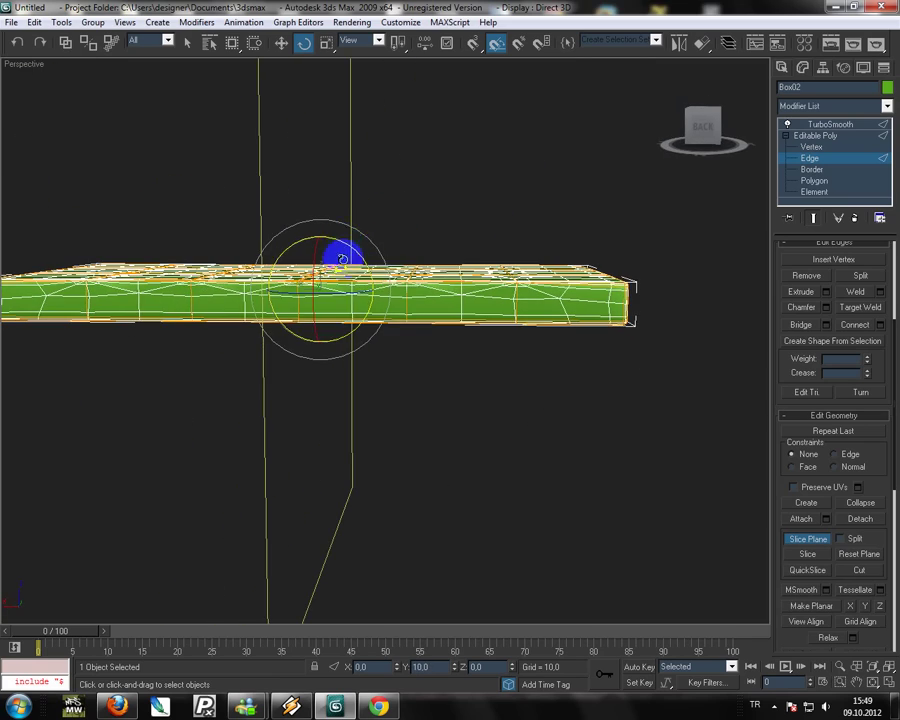
key(w)
mouse_move(343, 258)
alt+middle_down()
mouse_move(366, 320)
mouse_move(380, 314)
mouse_move(160, 320)
alt+middle_up()
Slide the slice plane beside the first lengthwise groove and slice the cushion.
key(f)
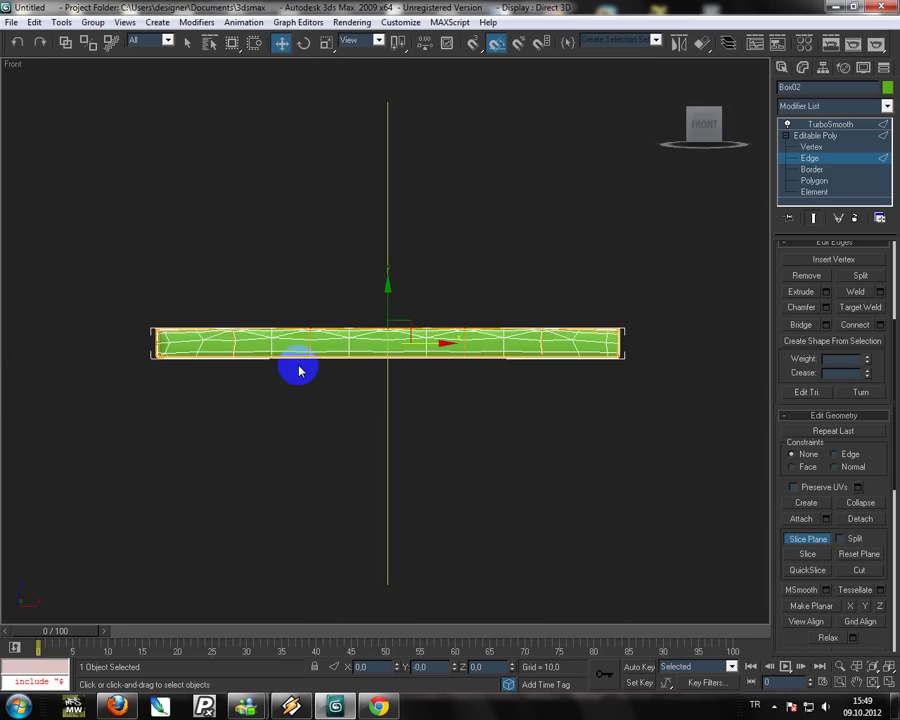
key(p)
mouse_move(296, 362)
alt+middle_down()
mouse_move(422, 388)
mouse_move(428, 356)
alt+middle_up()
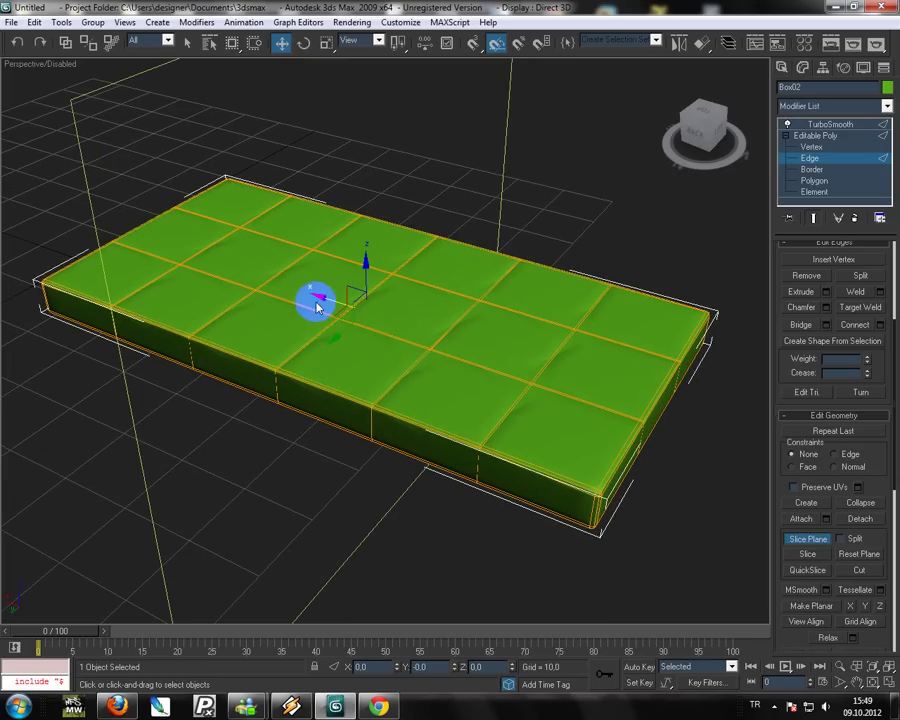
mouse_move(321, 300)
mouse_down()
mouse_move(412, 362)
mouse_move(506, 408)
mouse_up()
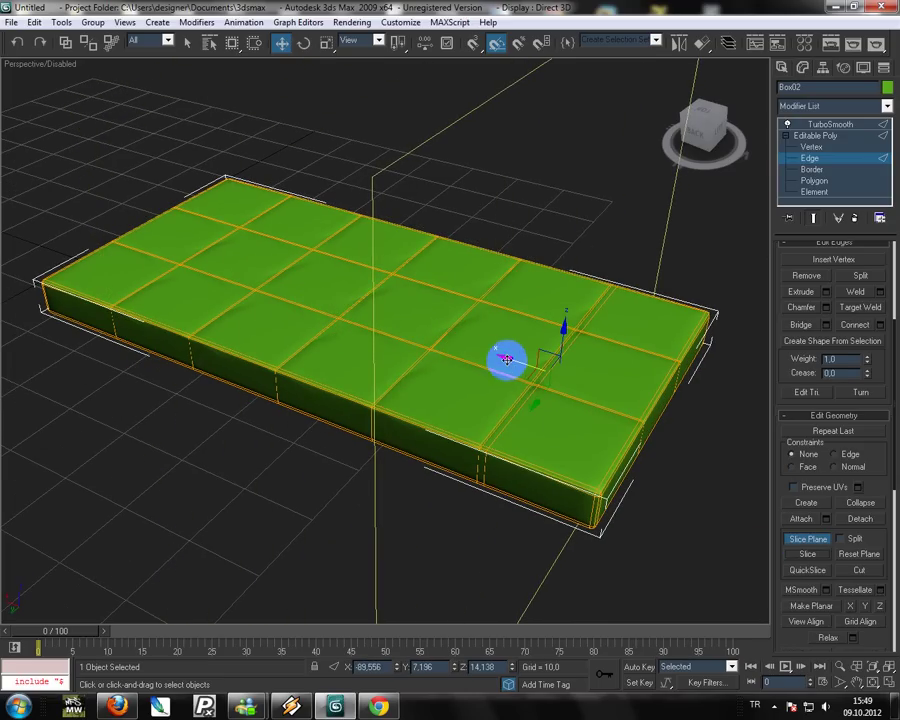
drag(507, 360, 411, 341)
click(817, 554)
click(789, 545)
Move the slice plane beside the next lengthwise grooves and slice alongside them.
alt+middle_drag(652, 487, 601, 378)
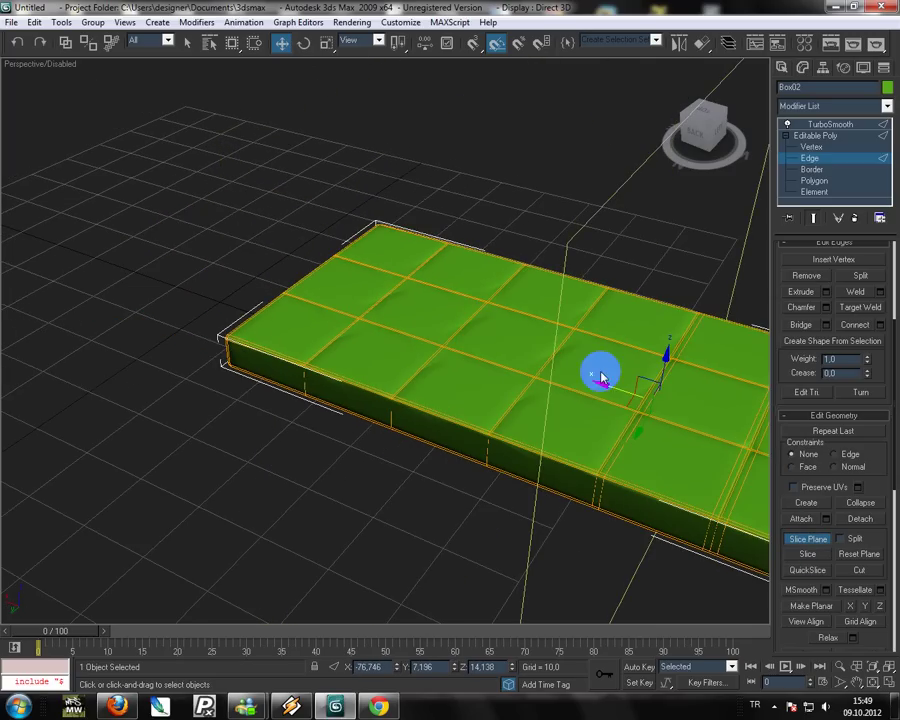
mouse_move(604, 385)
mouse_down()
mouse_move(584, 380)
mouse_move(655, 452)
mouse_up()
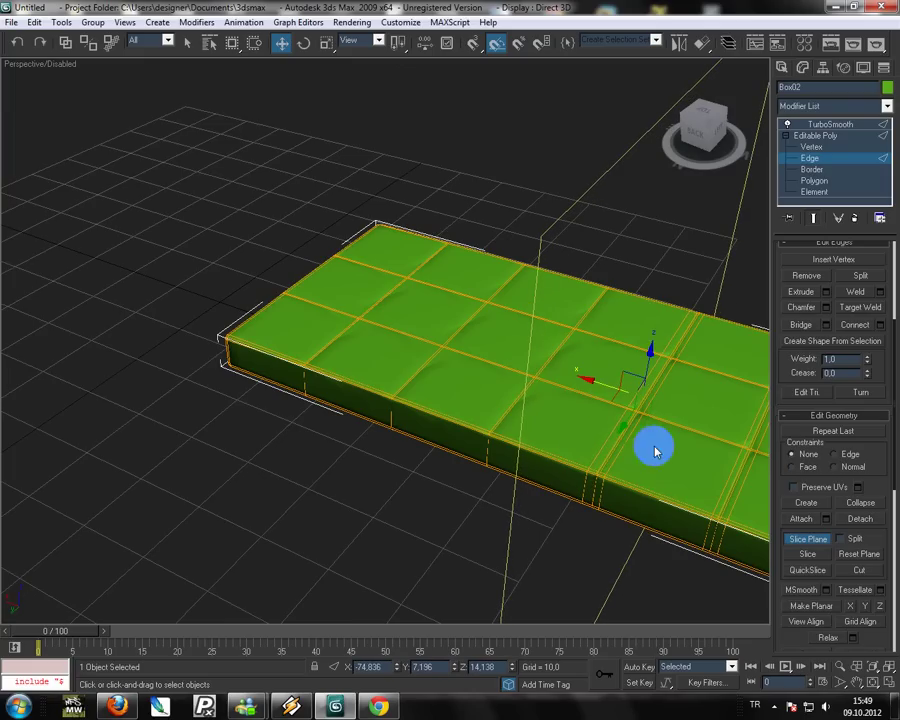
mouse_move(592, 385)
mouse_down()
mouse_move(502, 375)
mouse_move(770, 530)
mouse_up()
mouse_move(500, 349)
mouse_down()
mouse_move(416, 341)
mouse_move(416, 325)
mouse_up()
click(812, 555)
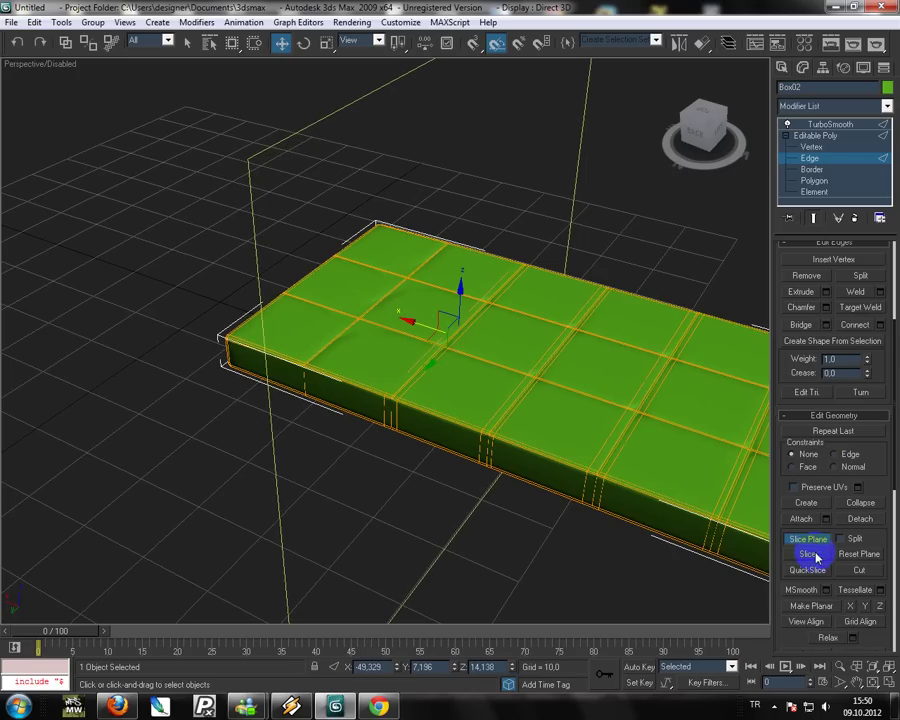
mouse_move(418, 323)
mouse_down()
mouse_move(349, 309)
mouse_move(760, 498)
mouse_up()
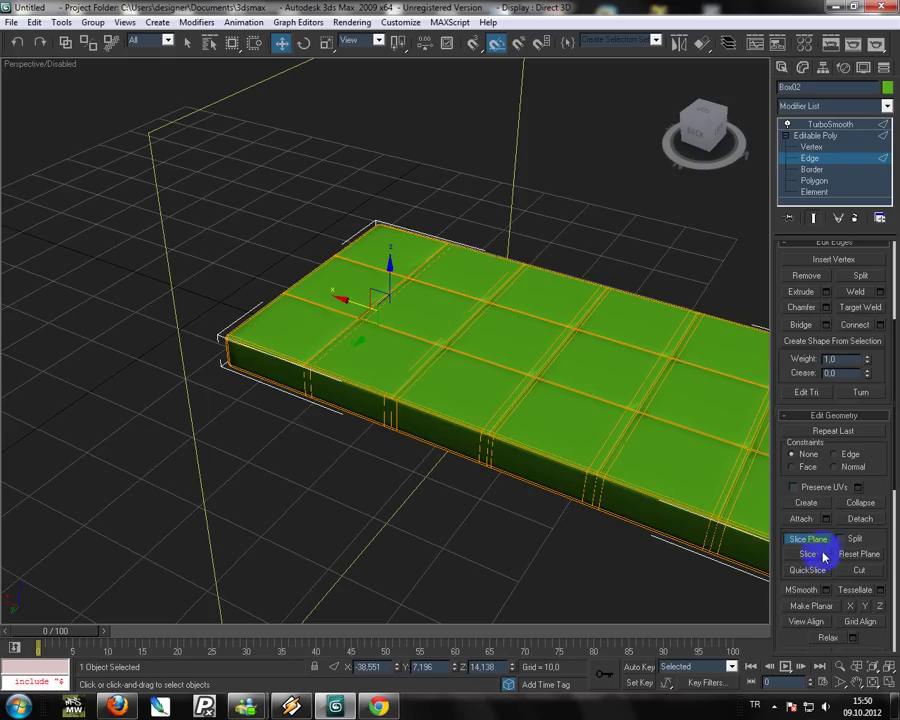
drag(378, 341, 760, 533)
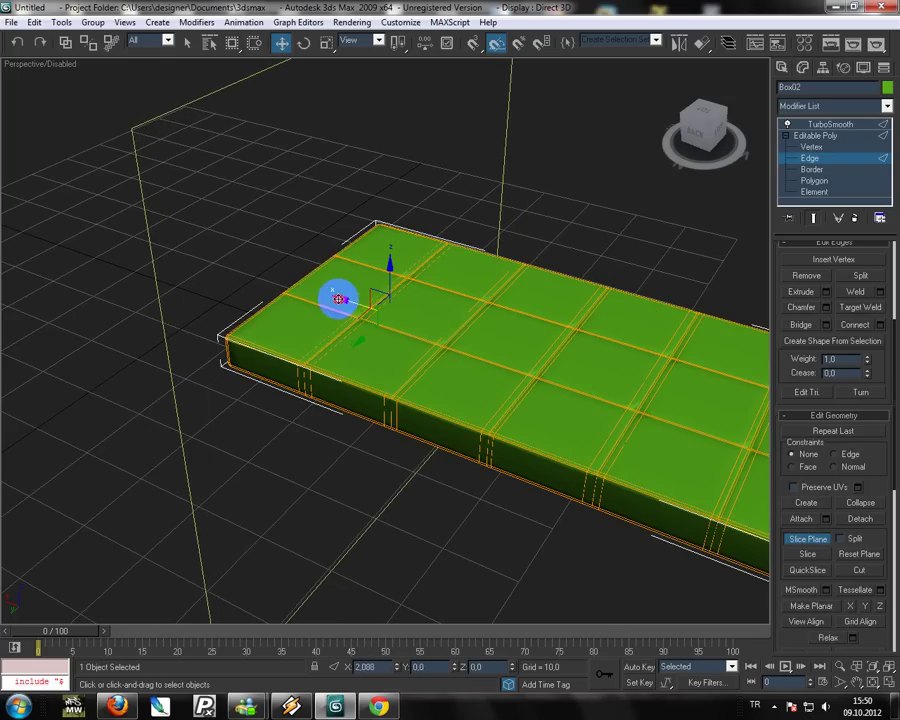
alt+middle_drag(600, 478, 510, 325)
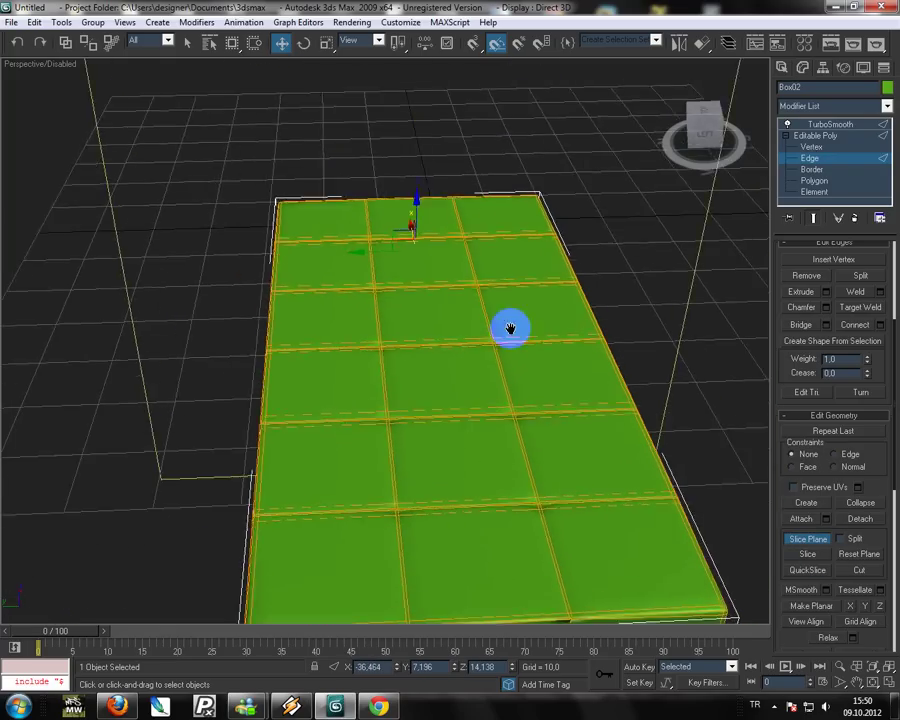
scroll(472, 303, down, 3)
scroll(458, 316, up, 3)
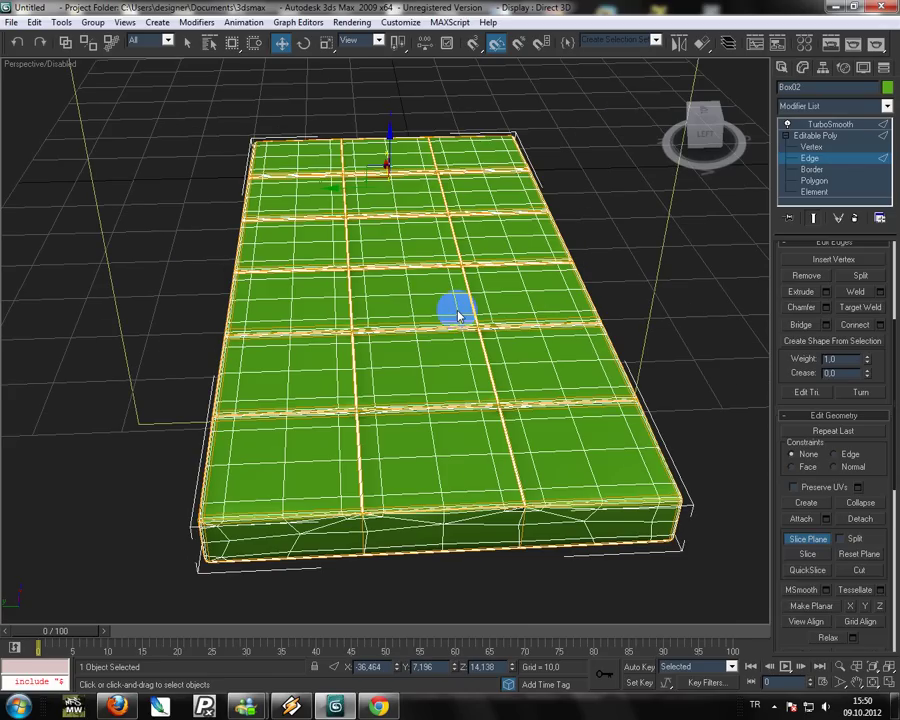
Turn the slice plane crosswise, place it beside the crosswise grooves, then turn Slice Plane off.
key(e)
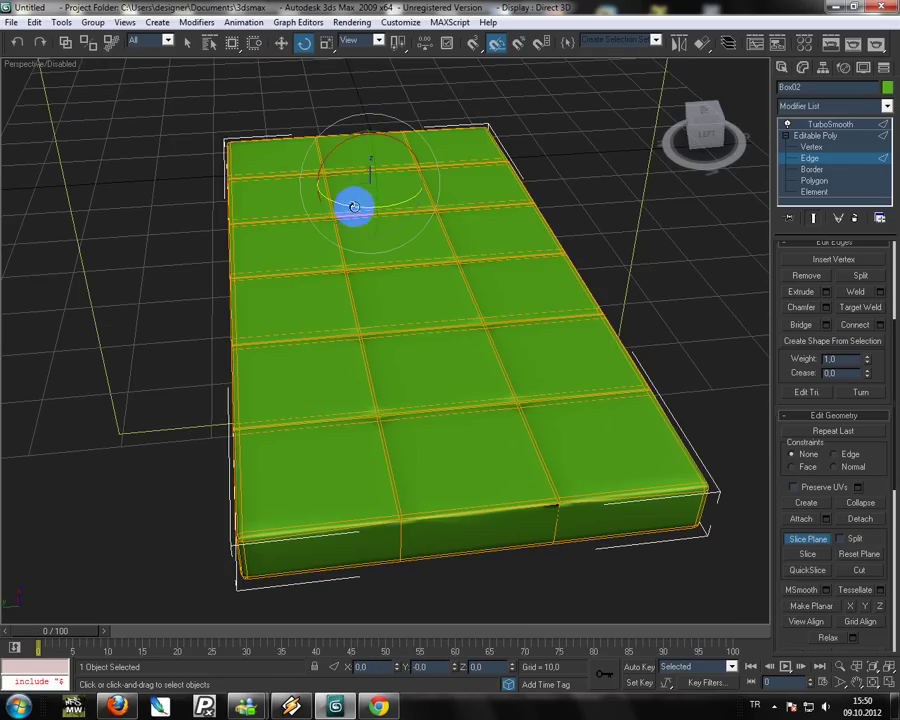
drag(417, 218, 412, 214)
key(w)
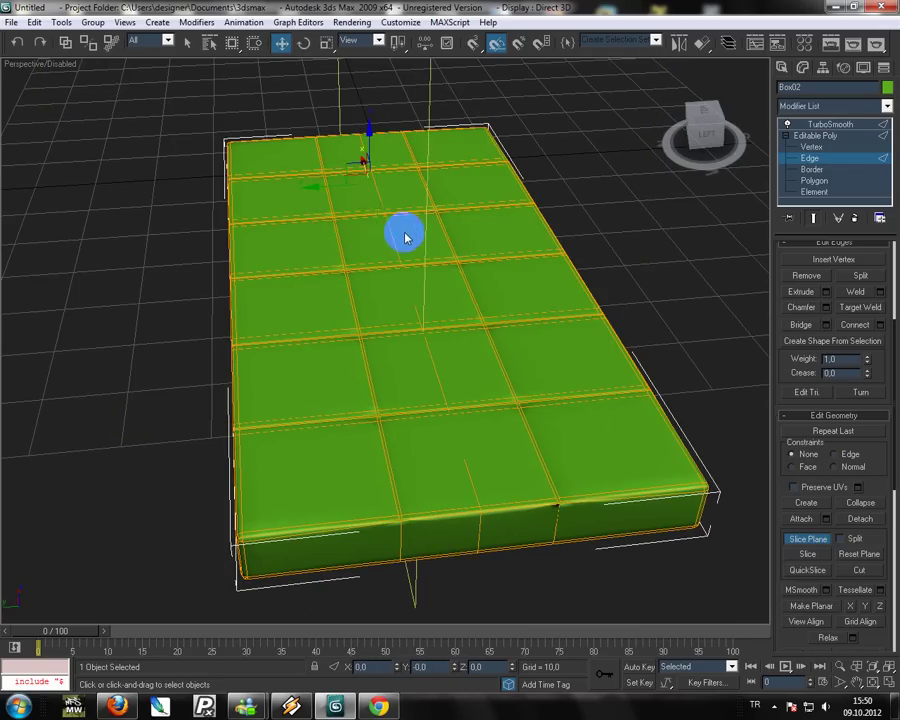
mouse_move(322, 187)
mouse_down()
mouse_move(289, 191)
mouse_move(268, 211)
mouse_move(220, 160)
mouse_up()
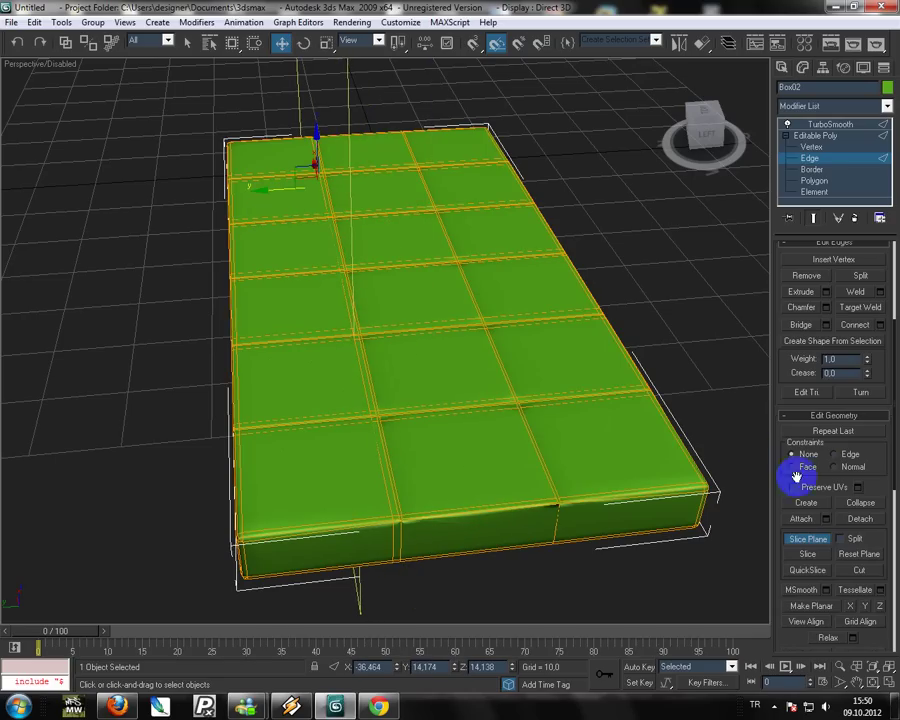
mouse_move(283, 187)
mouse_down()
mouse_move(275, 191)
mouse_move(293, 208)
mouse_up()
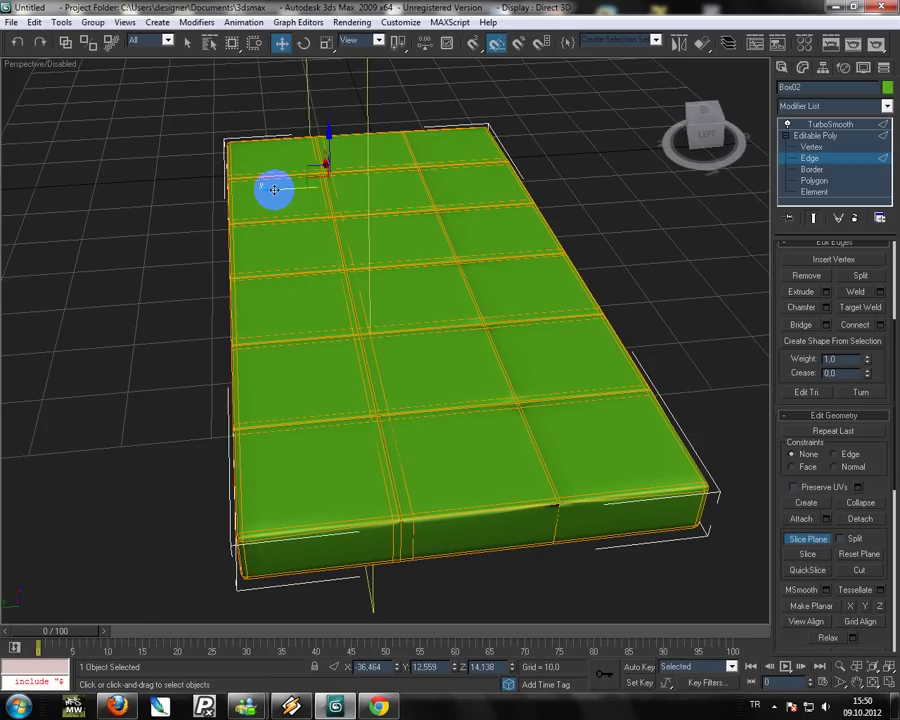
mouse_move(274, 190)
mouse_down()
mouse_move(354, 206)
mouse_move(430, 198)
mouse_up()
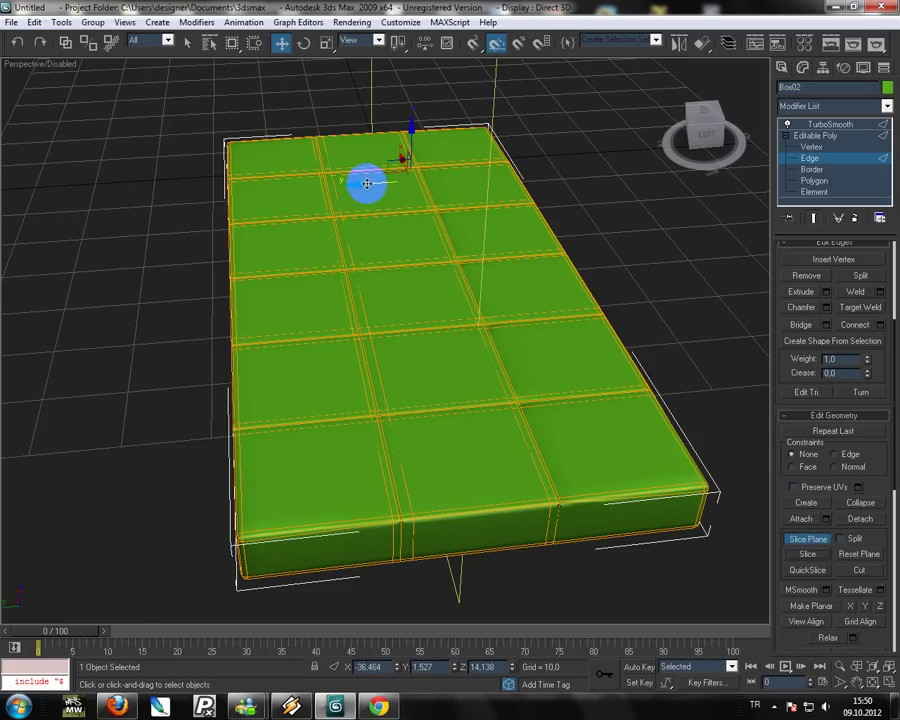
drag(364, 180, 380, 184)
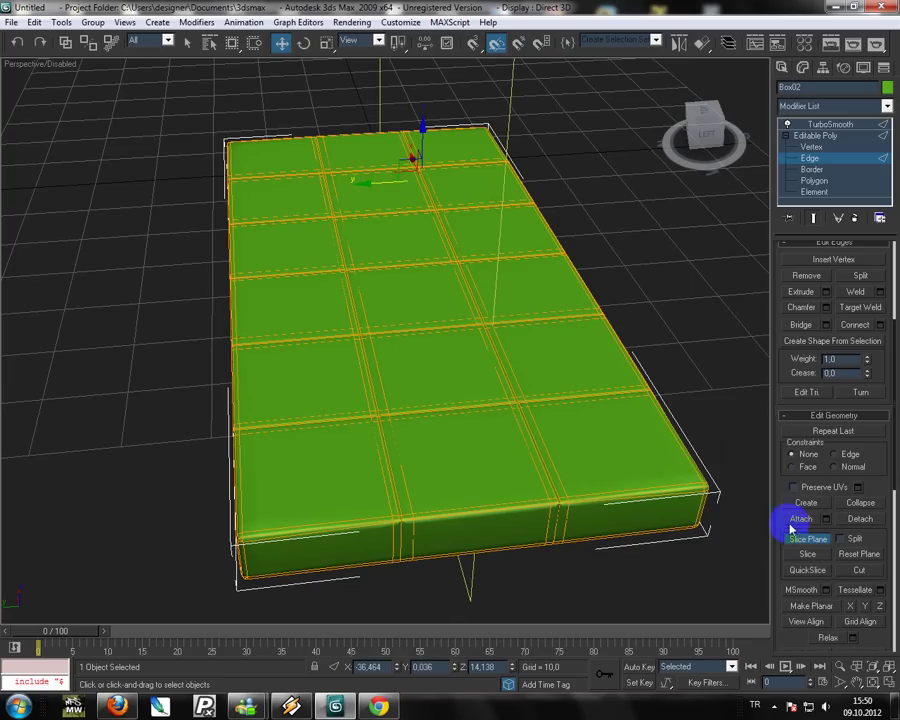
click(803, 541)
mouse_move(694, 450)
alt+middle_down()
mouse_move(722, 370)
mouse_move(660, 350)
mouse_move(627, 287)
mouse_move(635, 284)
mouse_move(583, 280)
alt+middle_up()
scroll(745, 236, up, 5)
In Front view at Edge level, box-select the edge rings crossing each cushion groove (168 edges).
click(781, 67)
key(f)
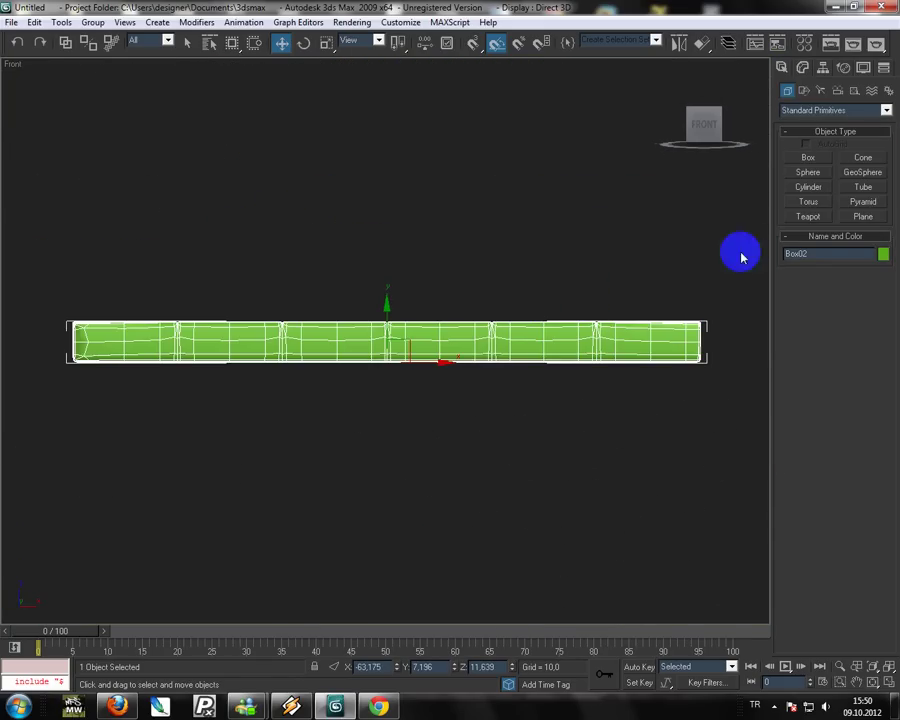
click(802, 67)
click(809, 158)
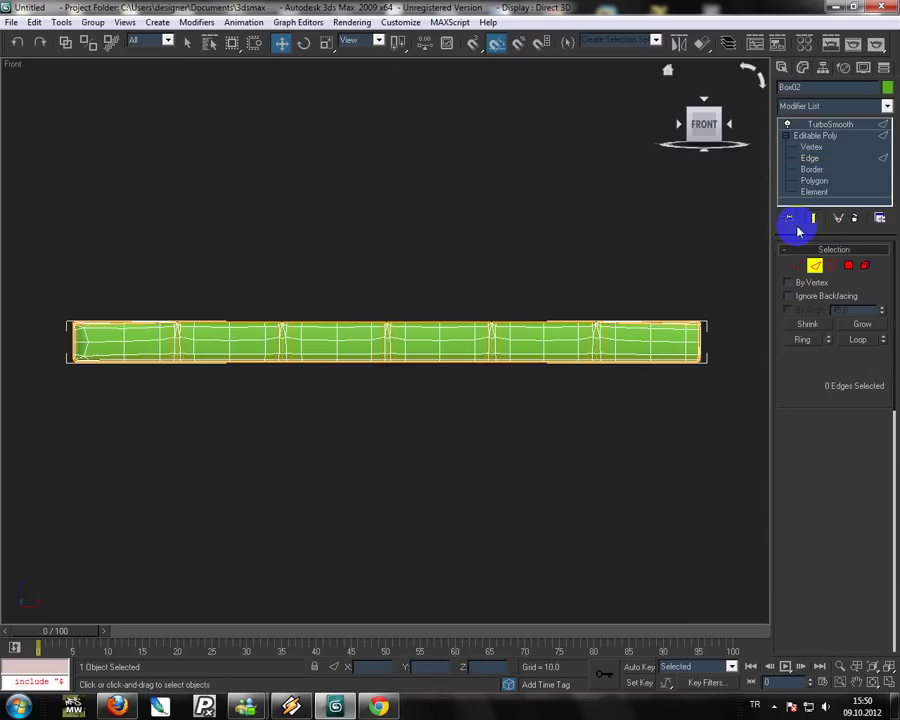
middle_drag(444, 295, 548, 309)
drag(263, 320, 280, 400)
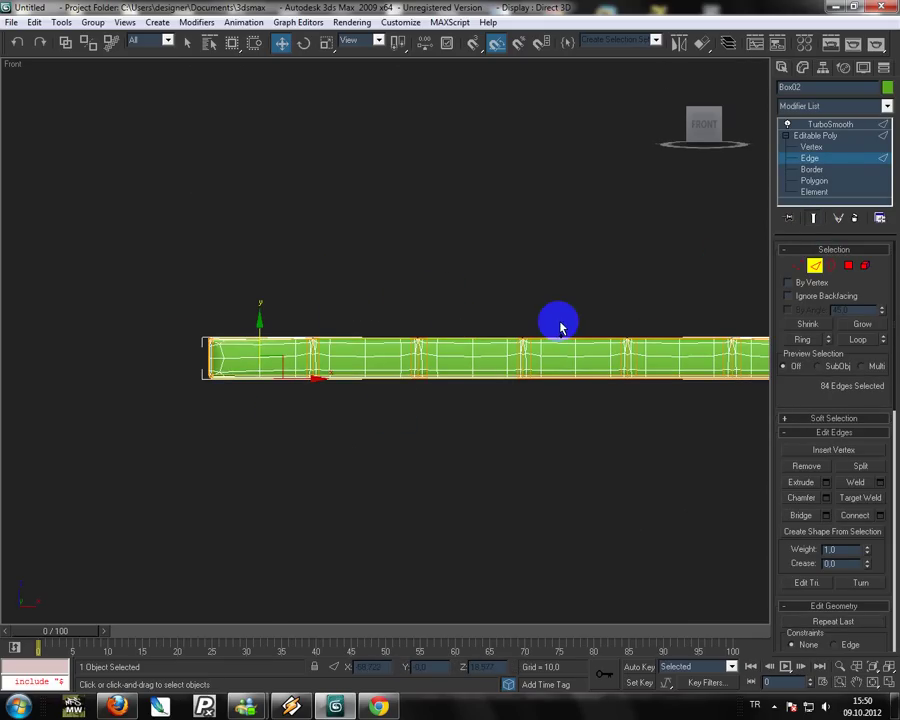
ctrl+drag(560, 328, 622, 397)
ctrl+drag(656, 331, 656, 405)
mouse_move(734, 352)
middle_down()
mouse_move(668, 352)
mouse_move(637, 372)
mouse_move(619, 345)
middle_up()
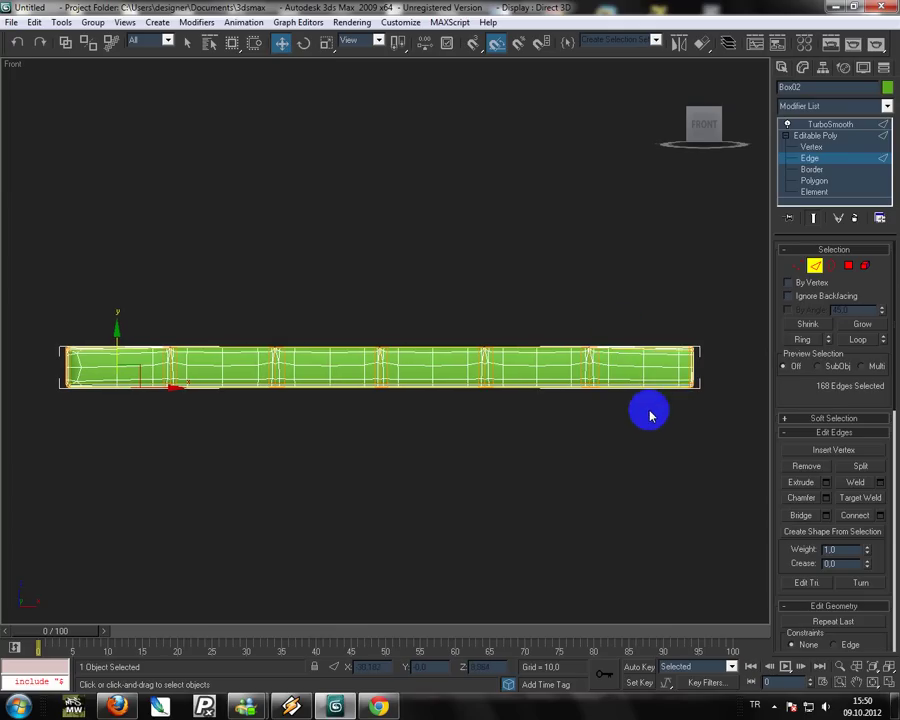
Go back to the Perspective view and zoom in on the cushion.
click(663, 70)
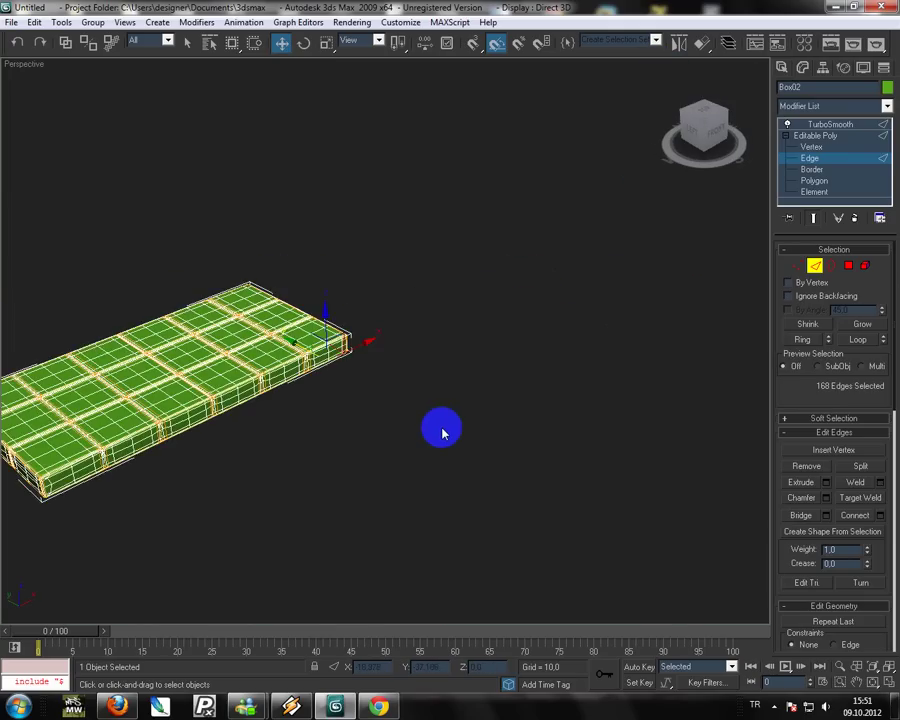
key(F4)
key(z)
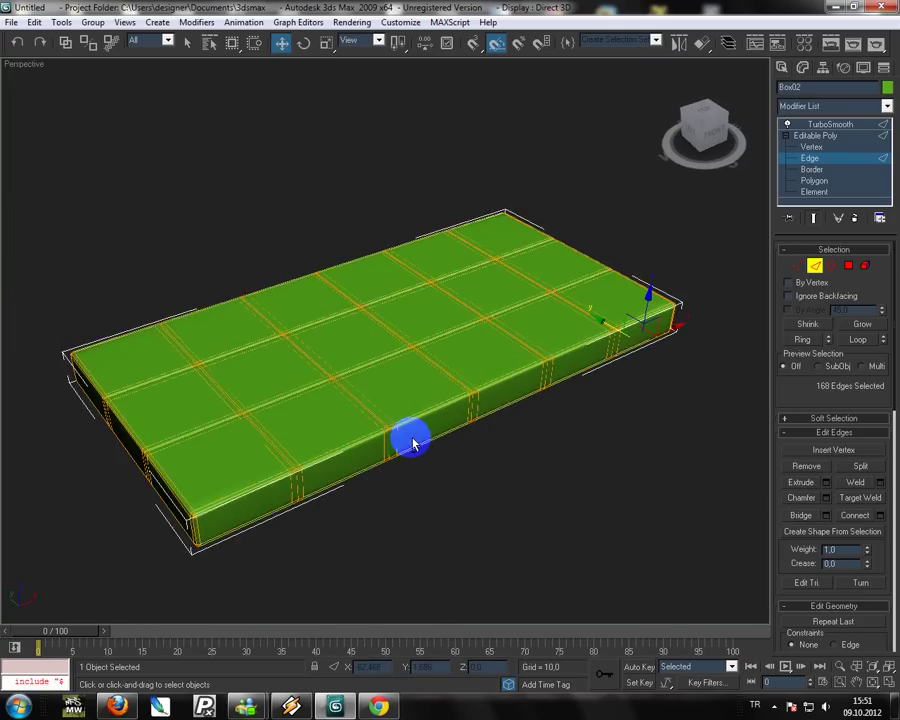
scroll(413, 443, up, 3)
Connect the selected groove edges with 2 segments.
right_click(538, 407)
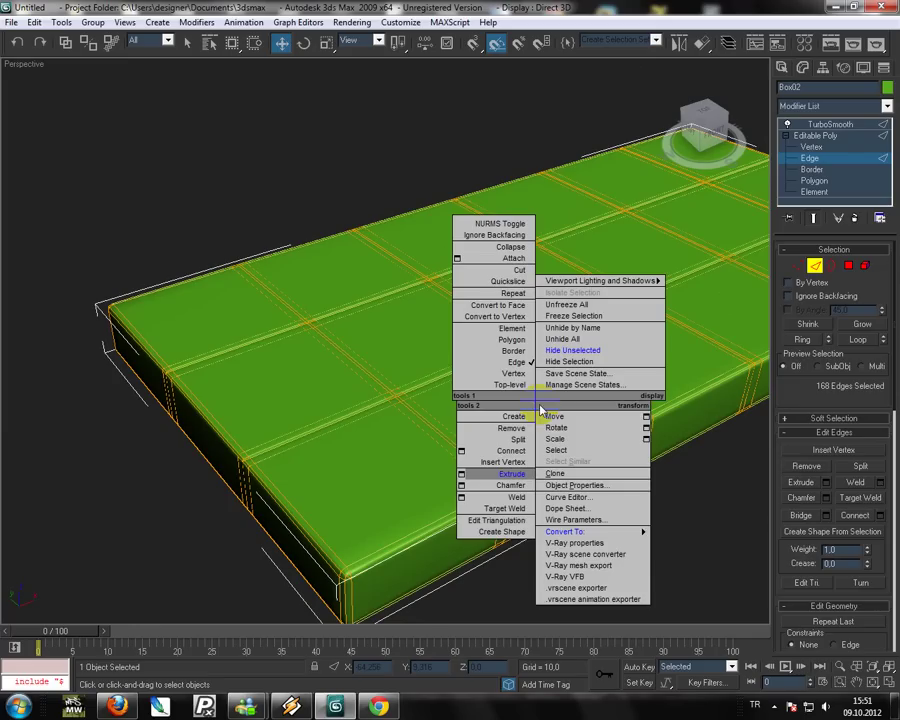
click(461, 451)
click(520, 340)
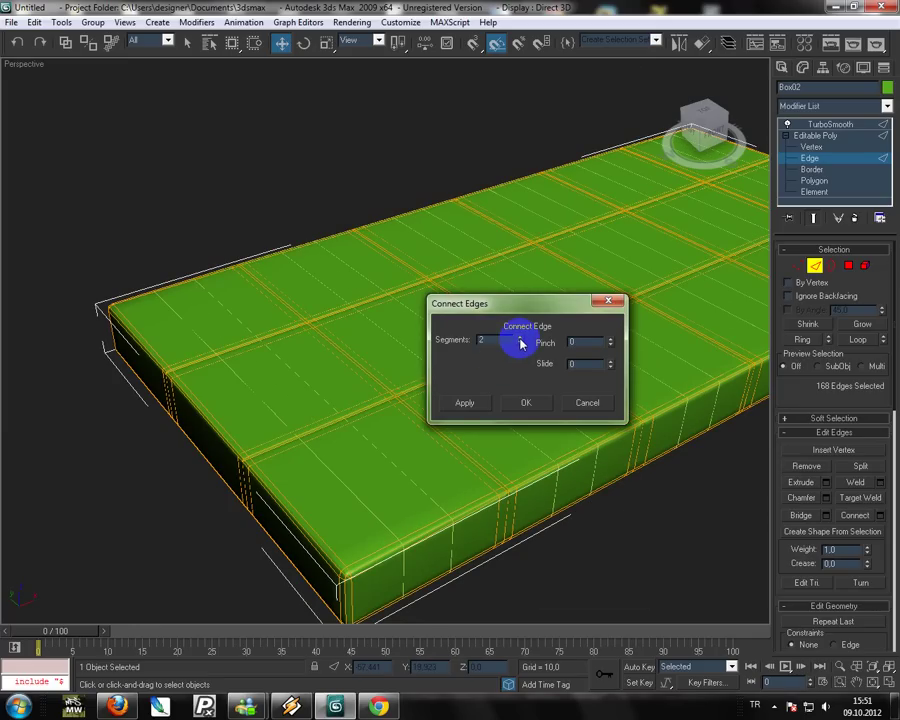
click(528, 400)
In Left view, refine the edge selection, connect it with 2 segments, then select top vertices.
alt+middle_drag(526, 402, 615, 380)
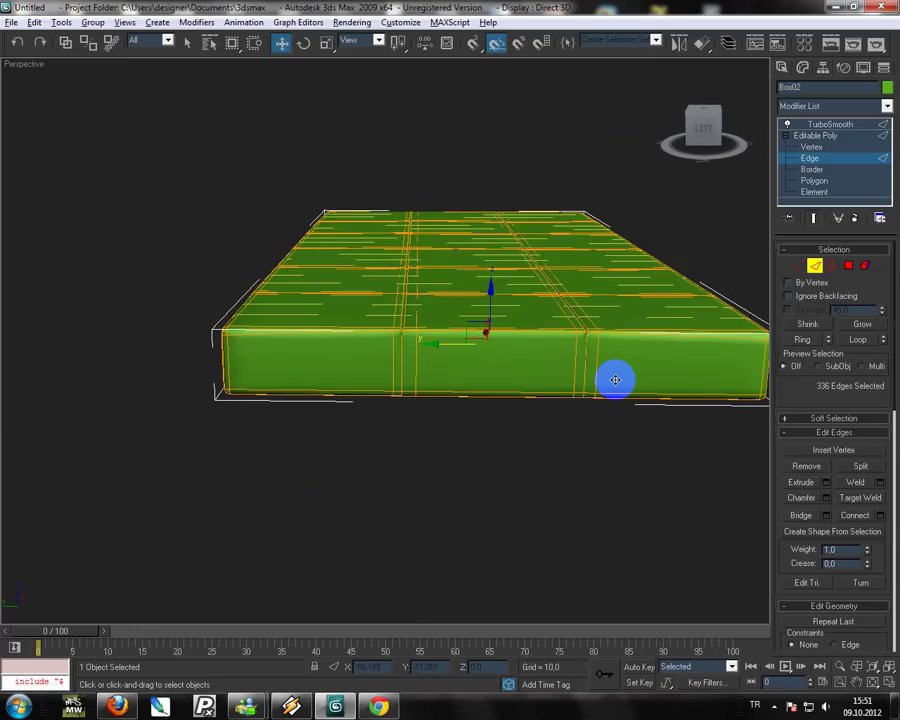
key(l)
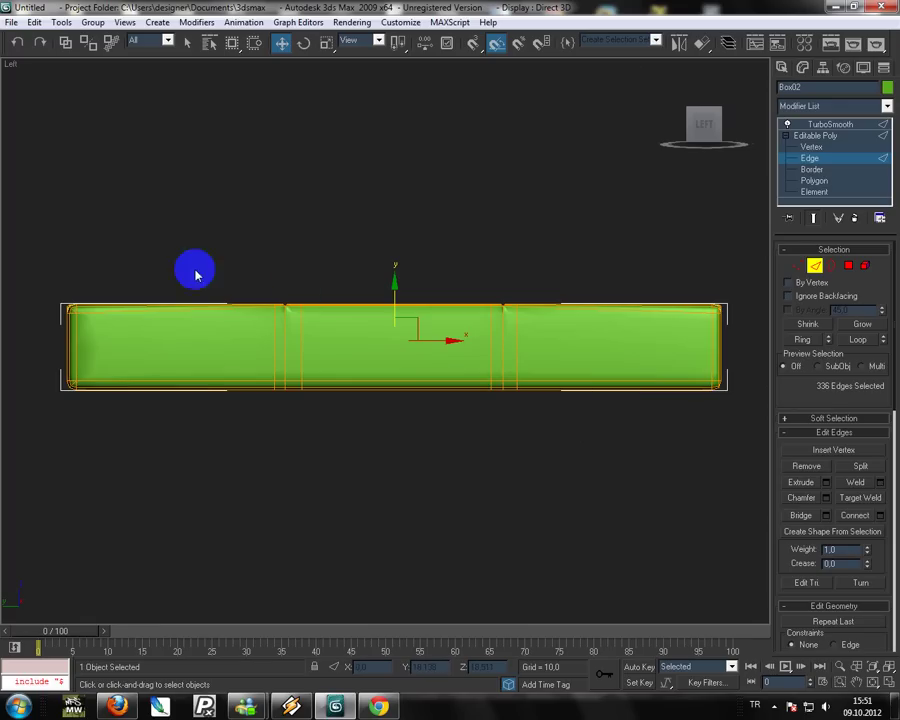
drag(178, 265, 206, 410)
alt+drag(366, 268, 422, 396)
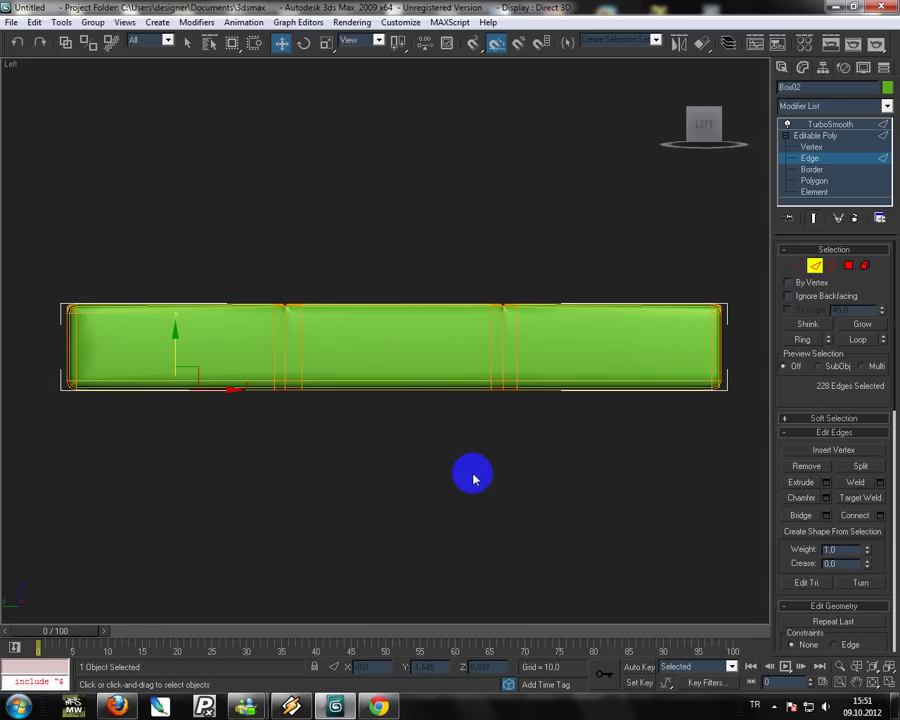
right_click(546, 512)
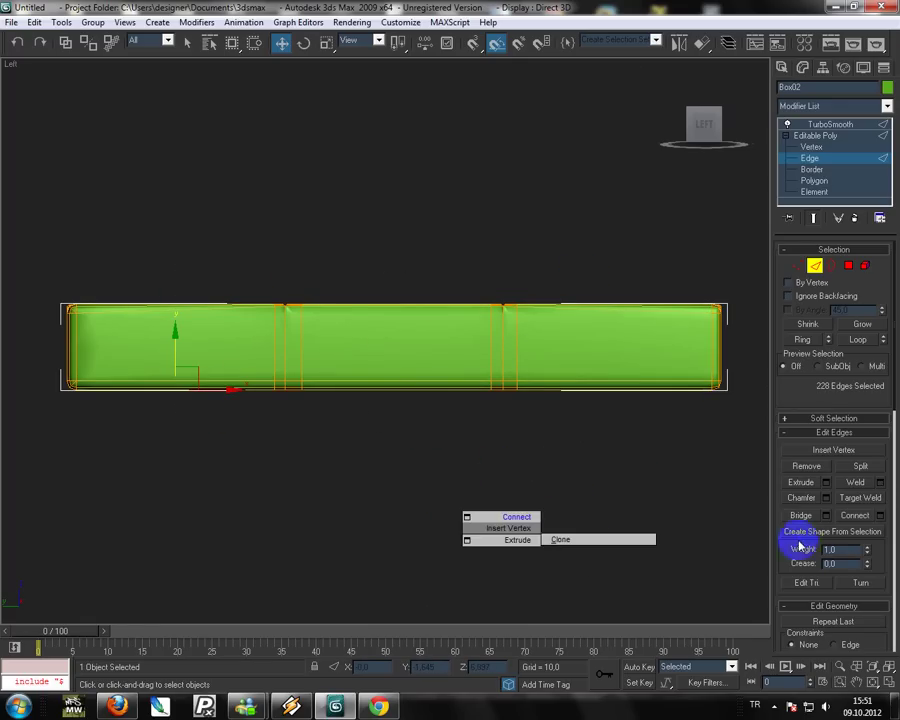
click(882, 519)
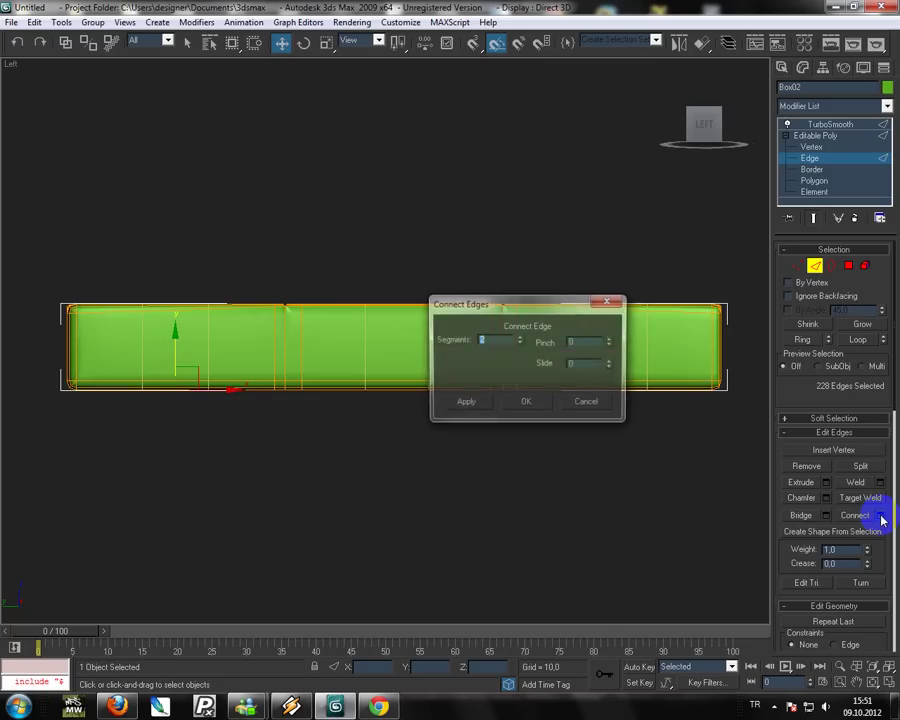
click(523, 404)
click(797, 265)
mouse_move(124, 289)
mouse_down()
mouse_move(230, 322)
mouse_move(478, 300)
mouse_up()
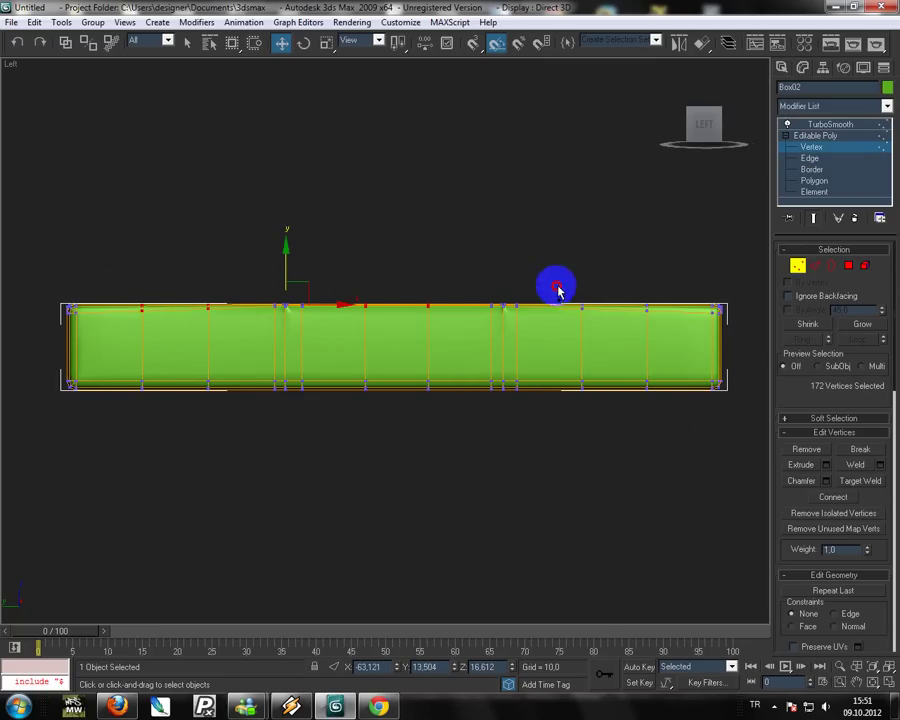
In Left and Front views, raise rows of top vertices along Y to make the top wavy.
drag(556, 287, 654, 330)
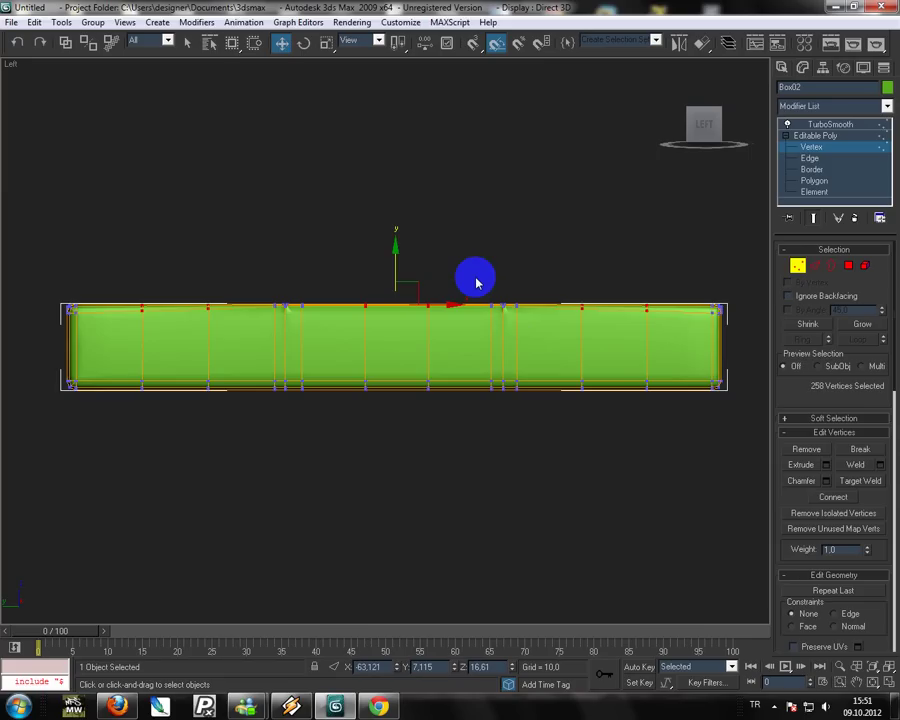
drag(393, 253, 393, 246)
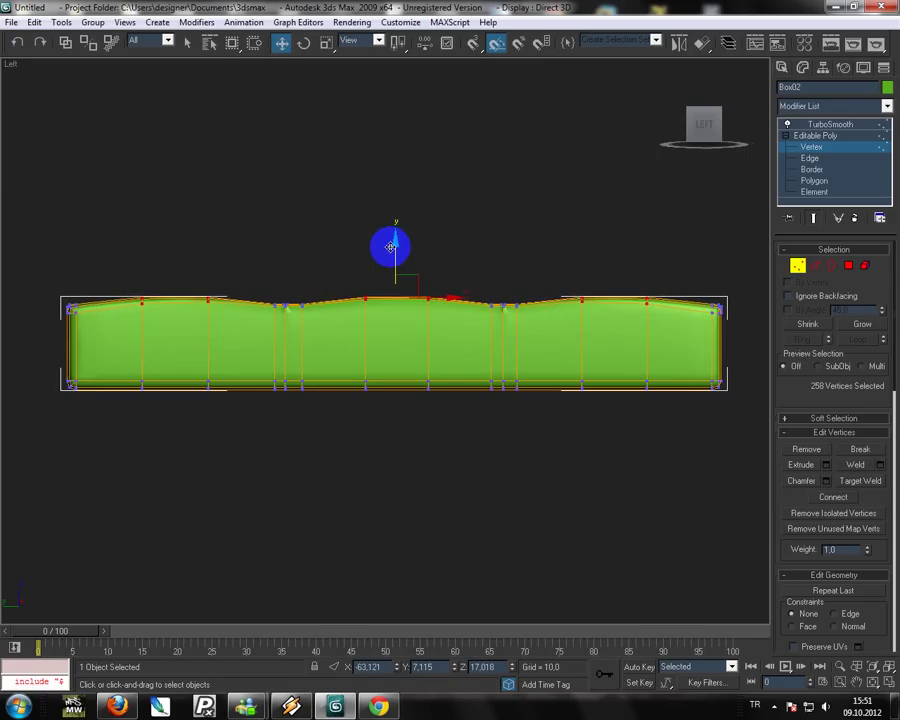
key(f)
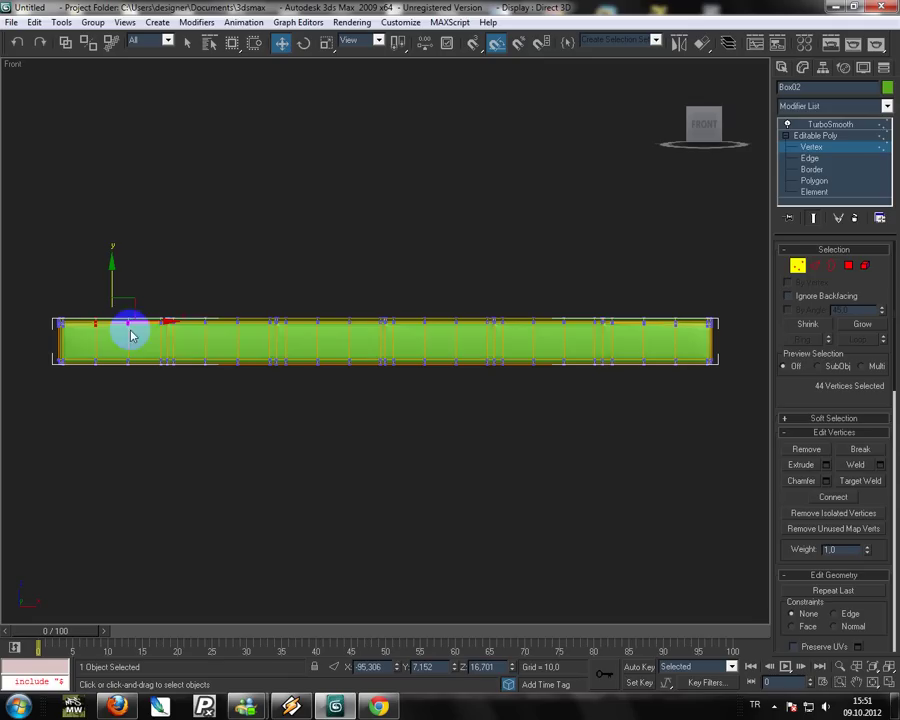
ctrl+drag(244, 336, 246, 336)
ctrl+drag(311, 305, 355, 331)
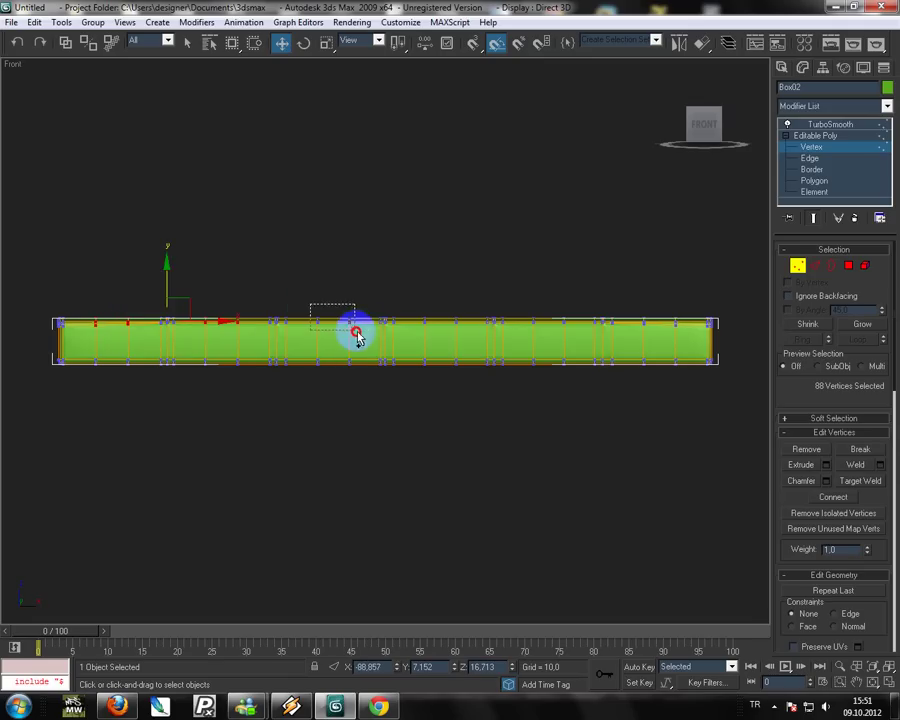
mouse_move(463, 338)
ctrl+mouse_down()
mouse_move(500, 308)
mouse_move(568, 337)
ctrl+mouse_up()
ctrl+drag(635, 305, 684, 337)
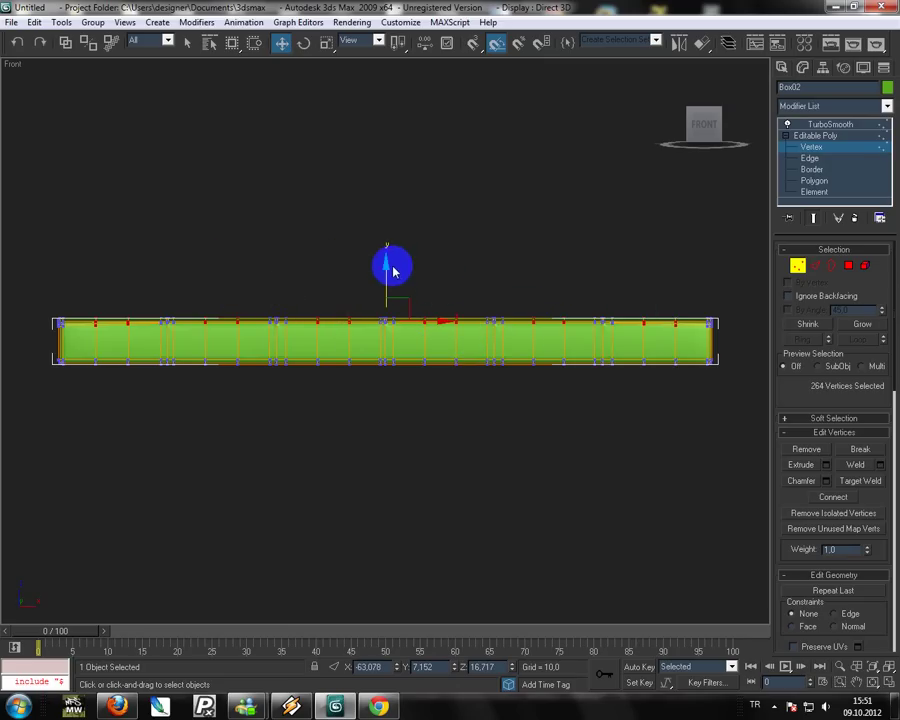
drag(385, 270, 382, 266)
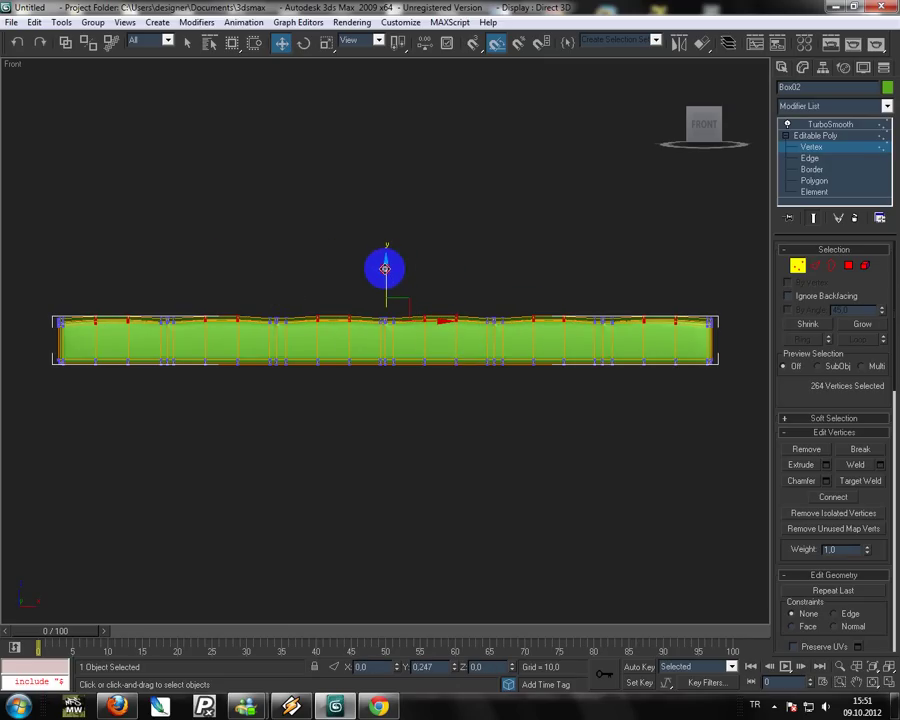
click(668, 71)
Deselect the cushion and pan and zoom to inspect its quilted surface.
click(783, 67)
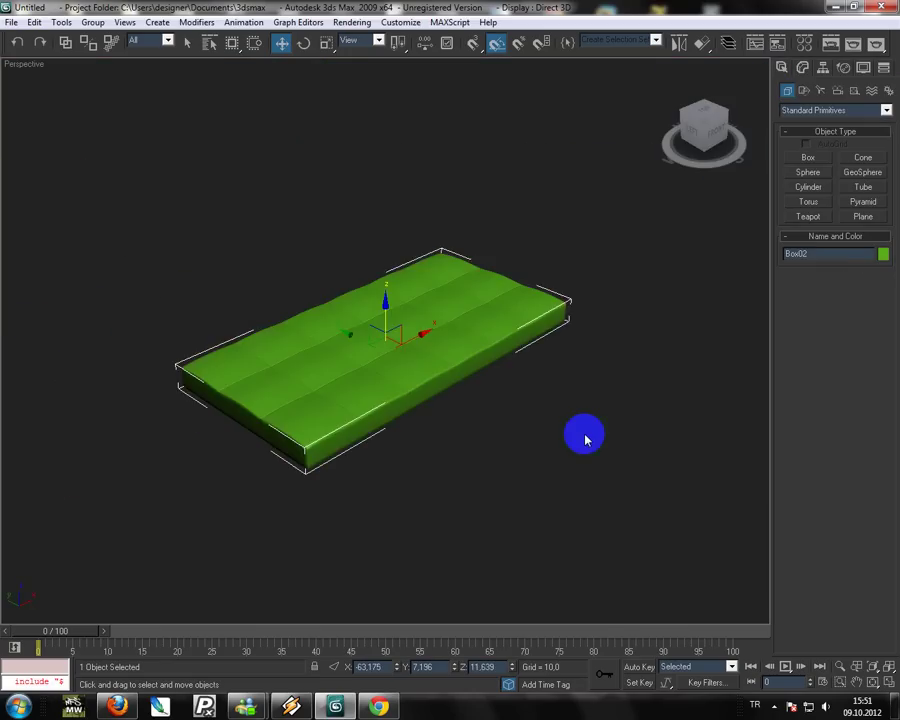
click(535, 448)
scroll(564, 422, down, 2)
scroll(484, 424, up, 5)
scroll(476, 428, up, 3)
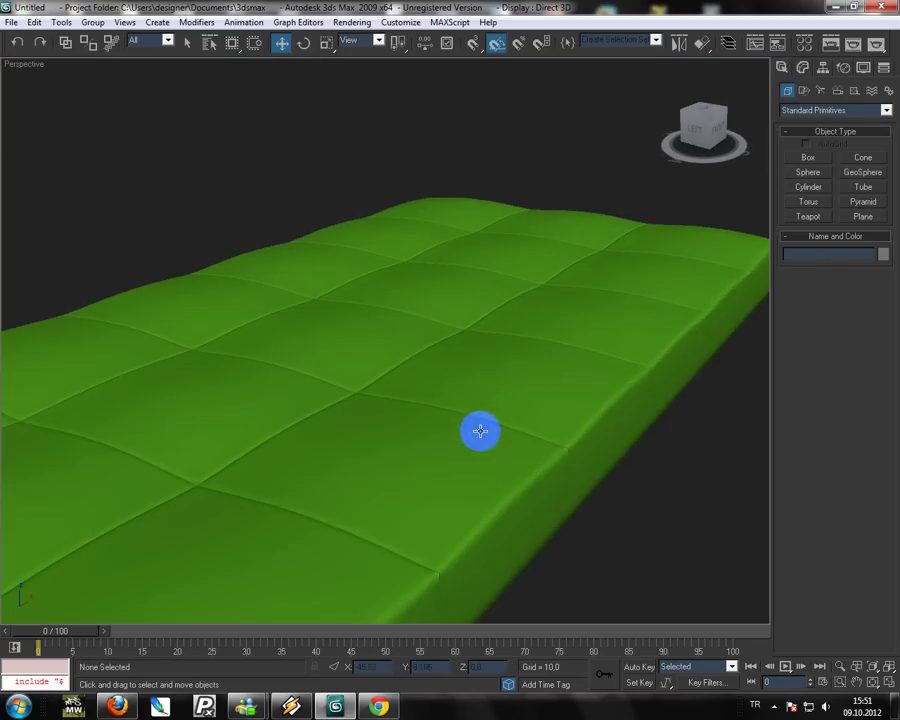
middle_drag(476, 428, 581, 340)
scroll(585, 325, down, 3)
scroll(630, 300, down, 2)
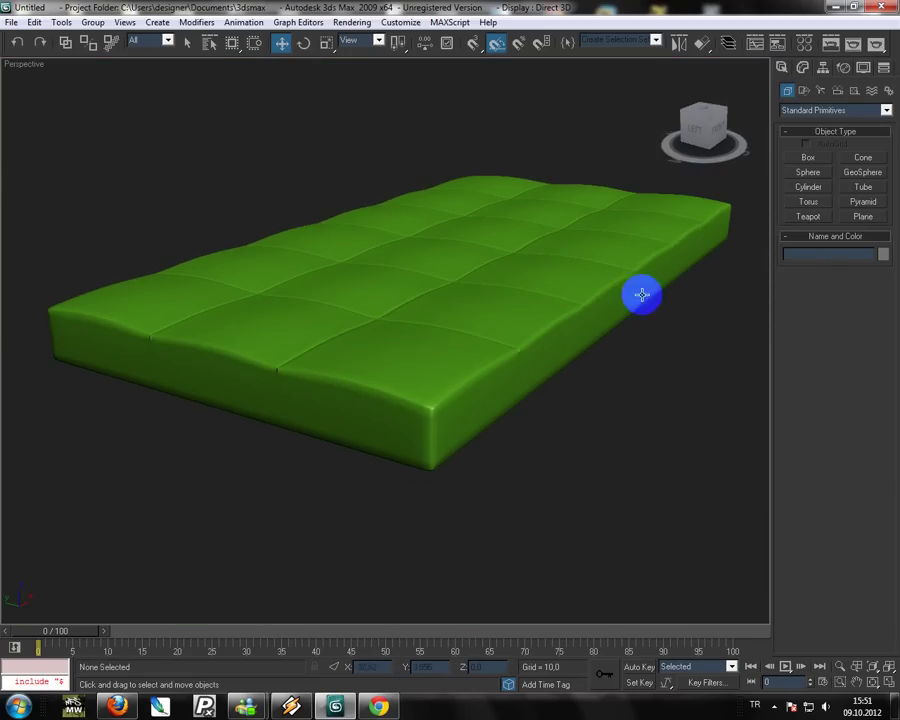
At Polygon level, select the faces along one long side of the cushion and nudge them slightly.
click(803, 67)
click(599, 277)
click(816, 181)
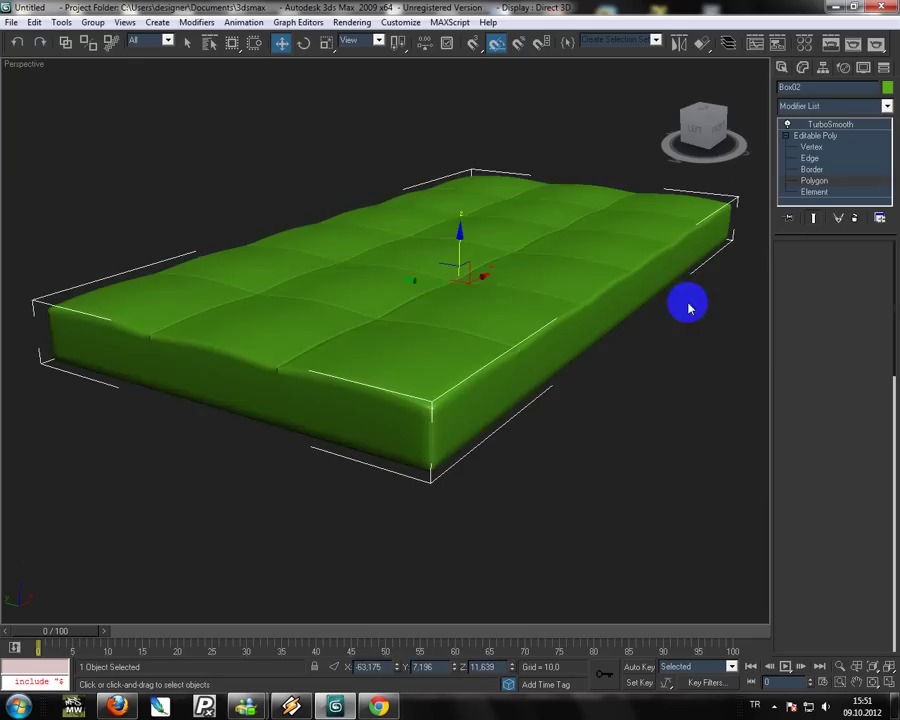
click(394, 428)
ctrl+click(346, 424)
ctrl+click(308, 407)
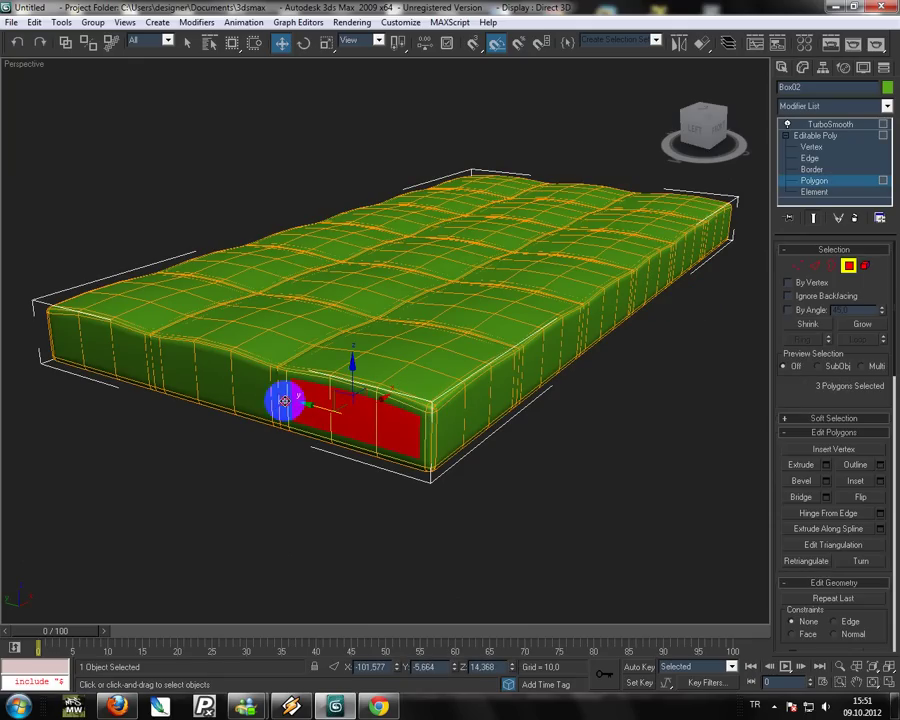
ctrl+click(218, 380)
ctrl+click(180, 373)
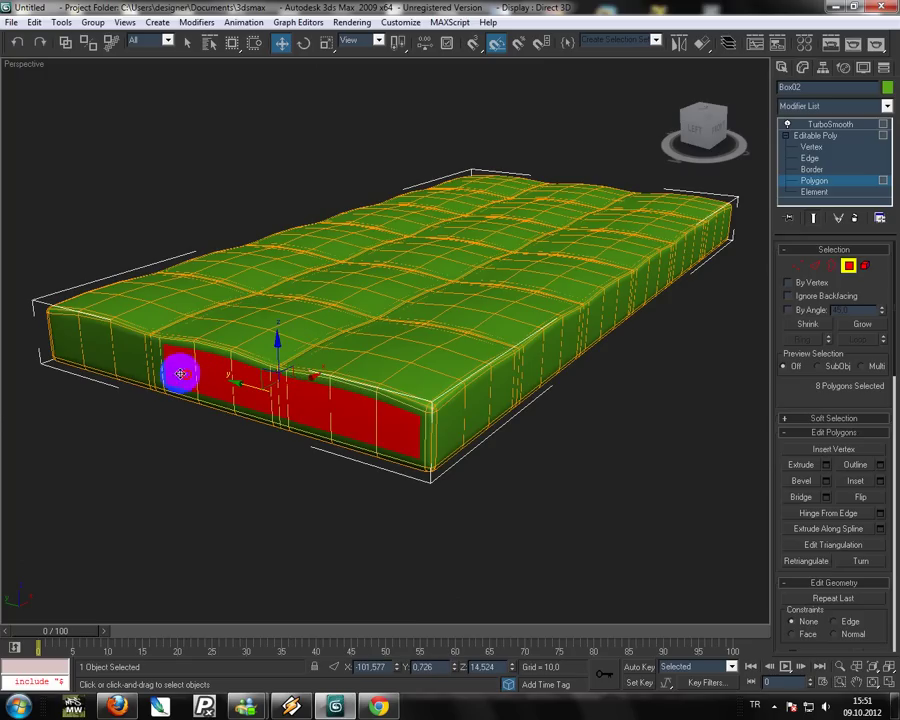
ctrl+click(145, 360)
ctrl+click(125, 358)
ctrl+click(100, 352)
ctrl+click(76, 346)
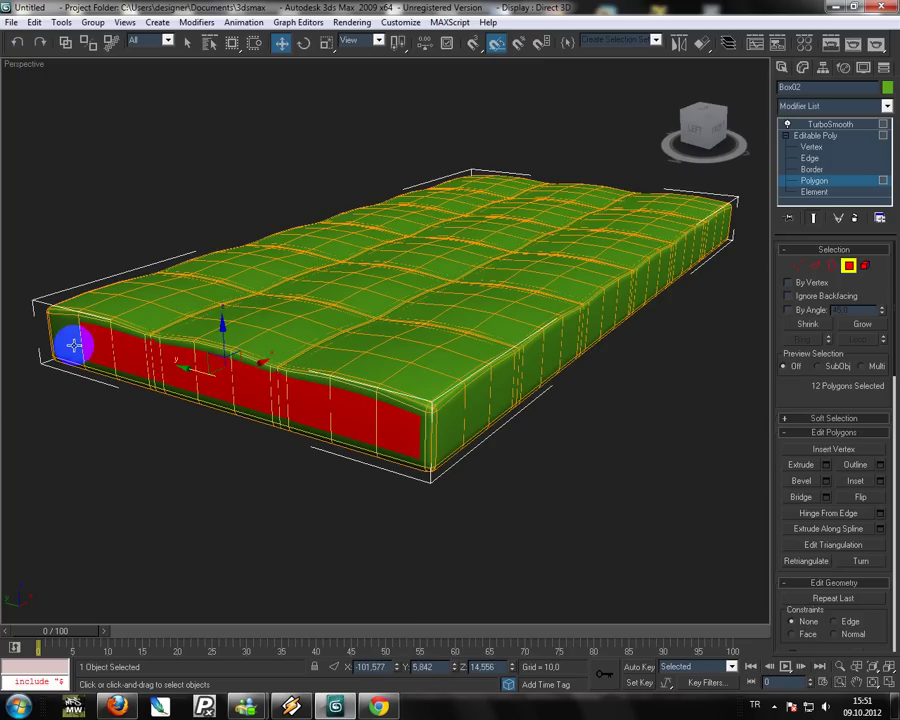
ctrl+click(56, 342)
drag(231, 362, 235, 365)
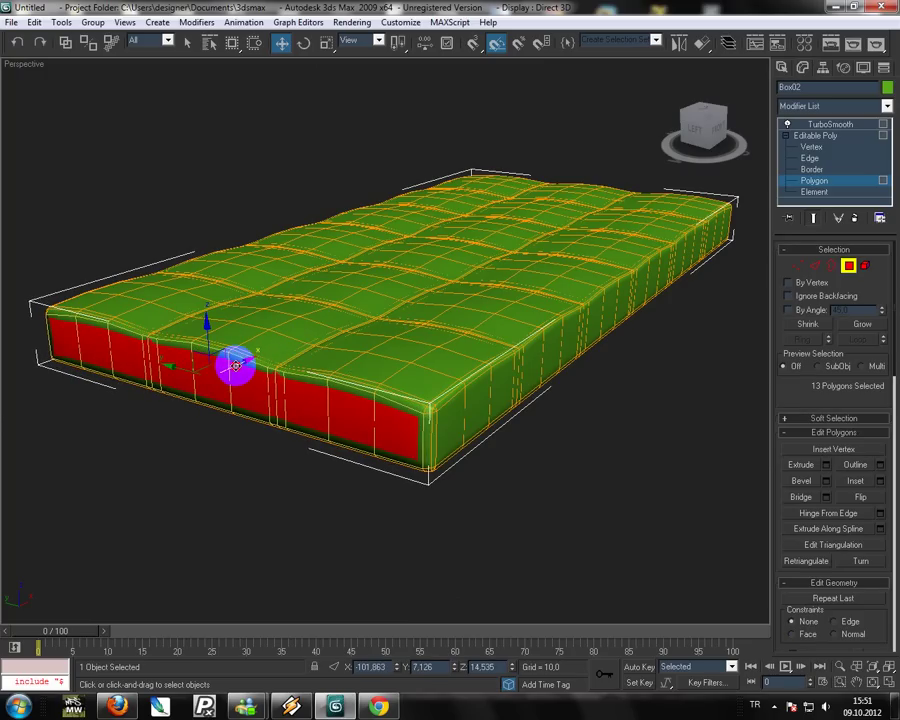
Orbit to the other long side and start selecting its side faces, toggling Show End Result.
alt+middle_drag(321, 412, 475, 410)
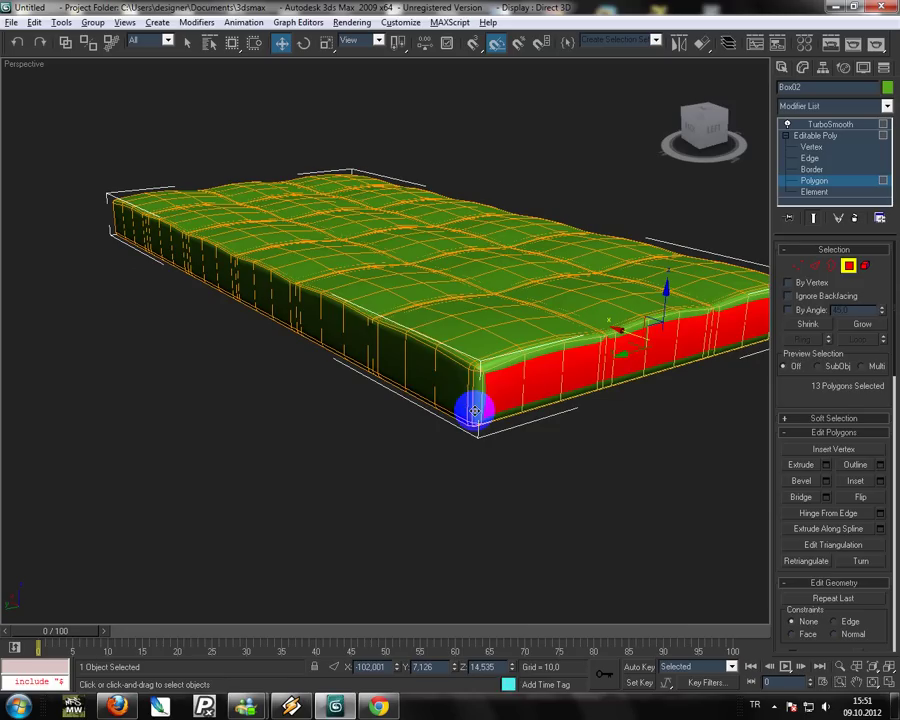
click(422, 370)
ctrl+drag(420, 370, 377, 347)
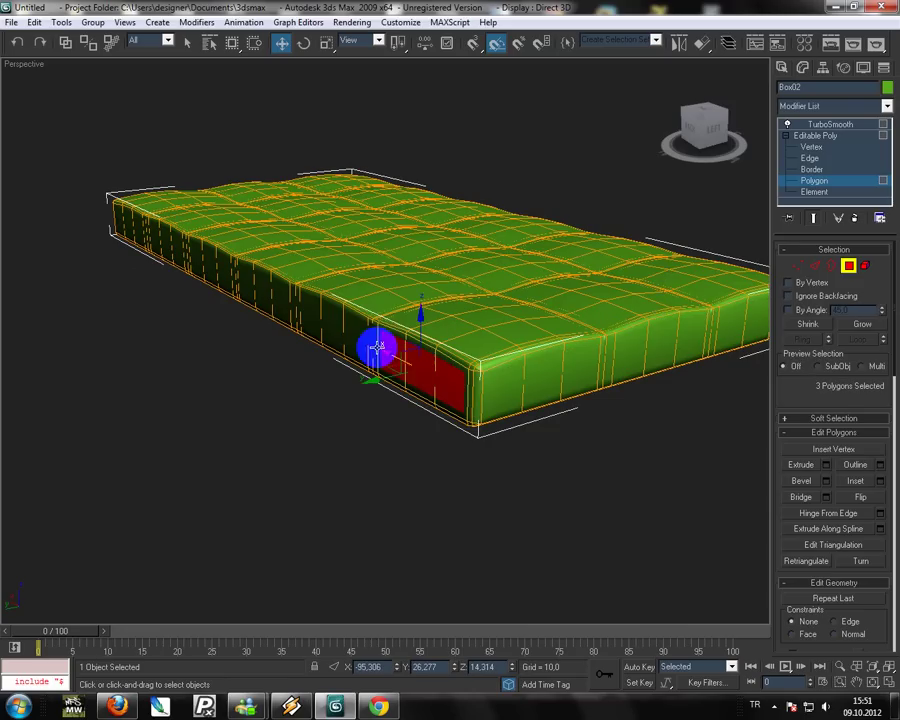
ctrl+click(355, 345)
ctrl+click(291, 305)
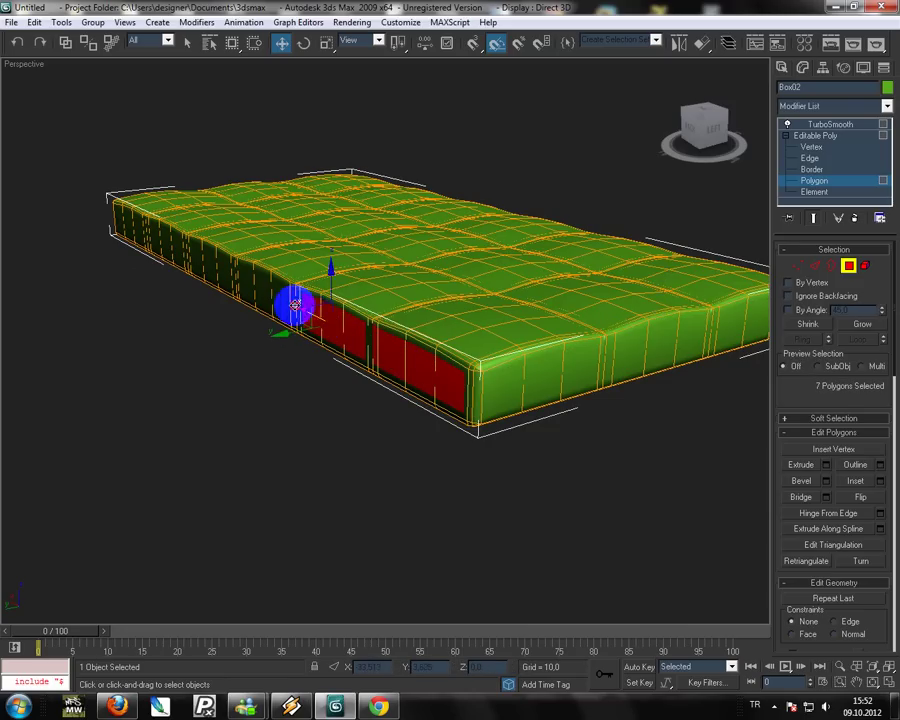
alt+middle_drag(291, 305, 428, 357)
ctrl+click(472, 323)
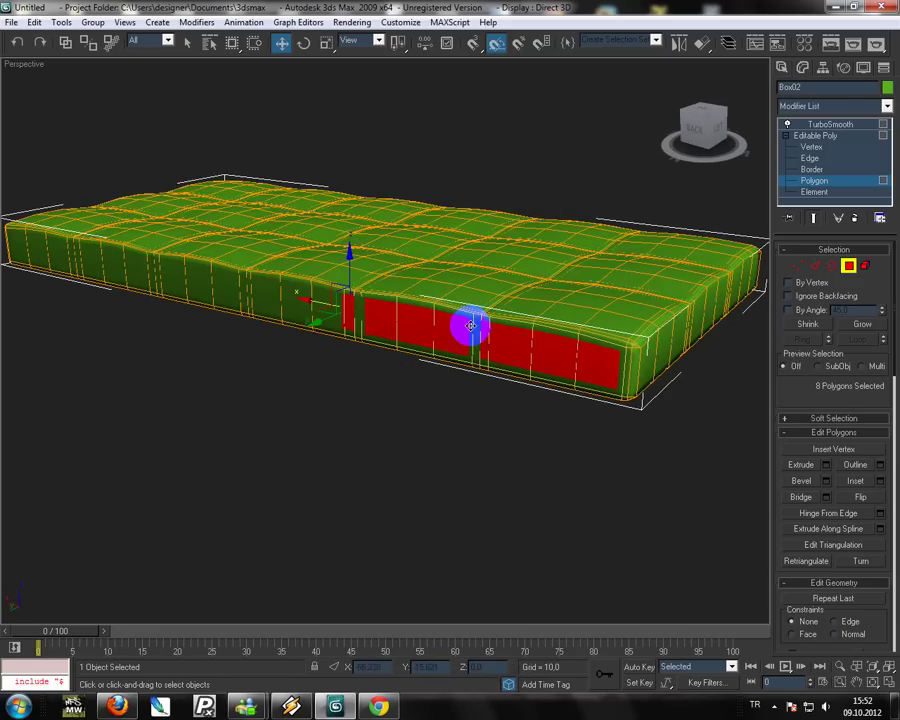
click(812, 218)
Extend the other long side's face selection all the way to the left end.
ctrl+click(356, 314)
ctrl+click(333, 310)
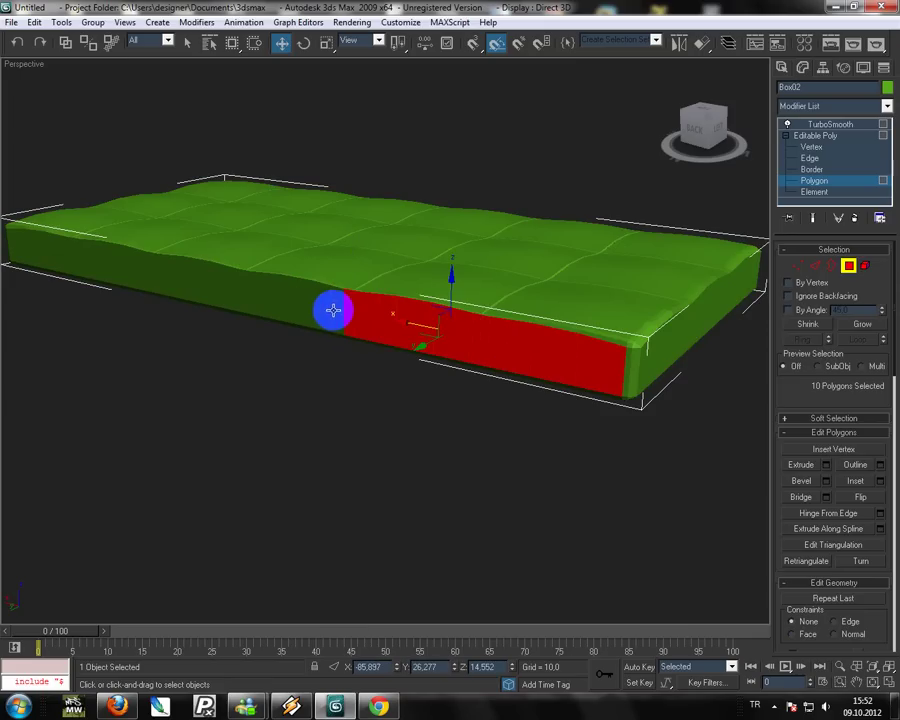
key(F4)
ctrl+click(300, 300)
ctrl+click(273, 300)
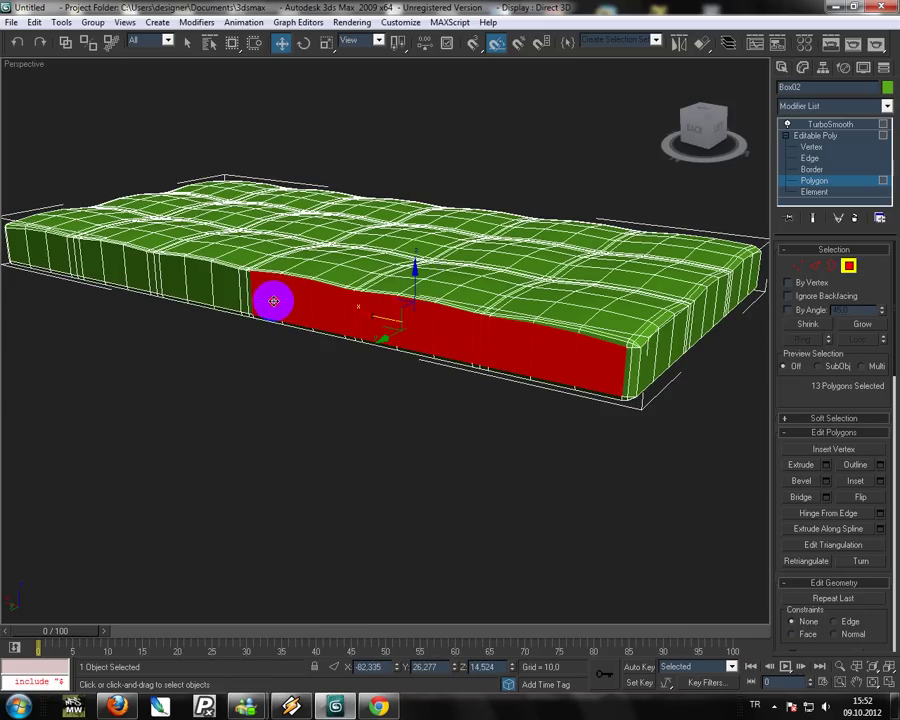
ctrl+click(225, 287)
ctrl+click(205, 283)
ctrl+click(175, 281)
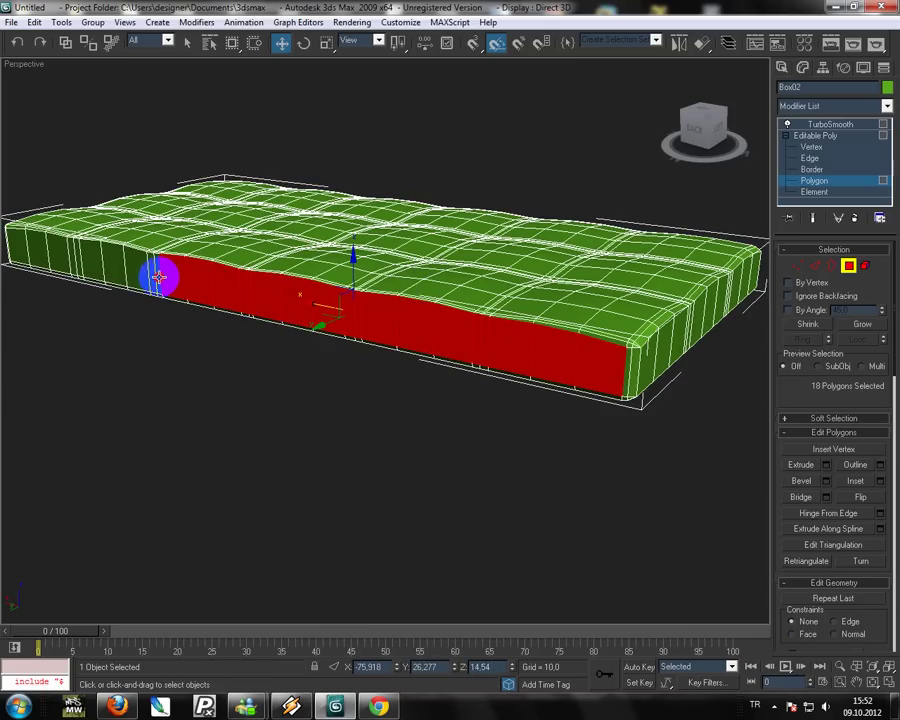
ctrl+click(109, 268)
ctrl+click(95, 265)
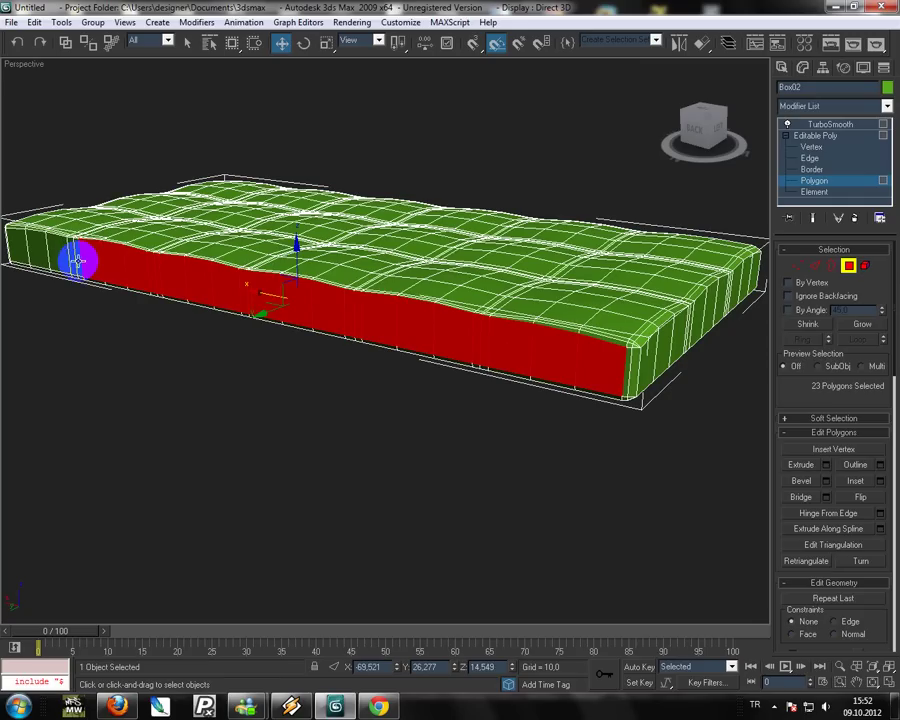
ctrl+click(28, 251)
ctrl+click(12, 248)
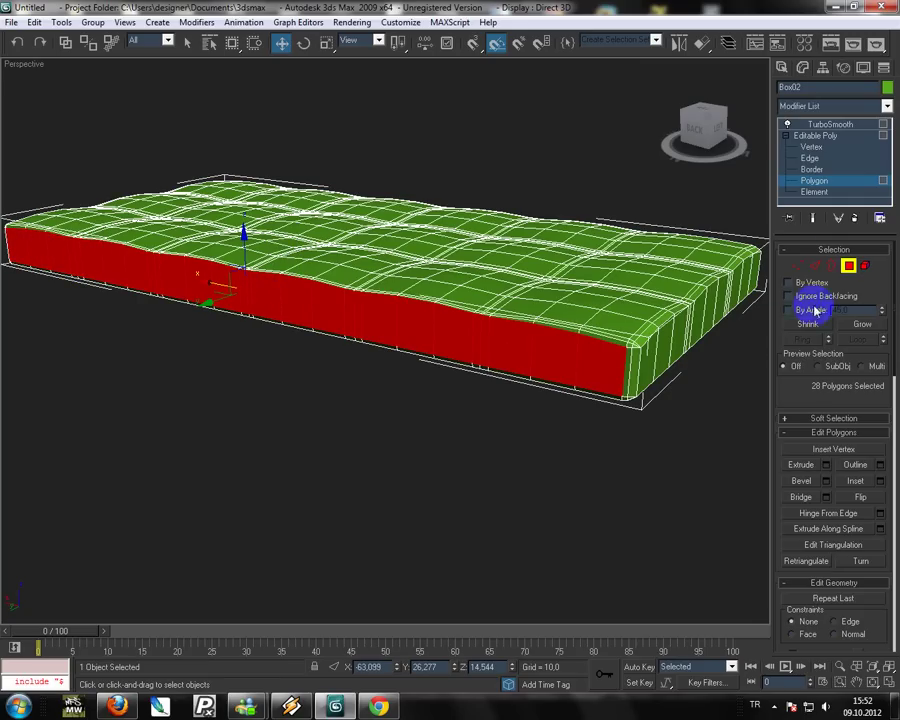
Clear the face selection and deselect the cushion.
alt+middle_drag(492, 392, 458, 368)
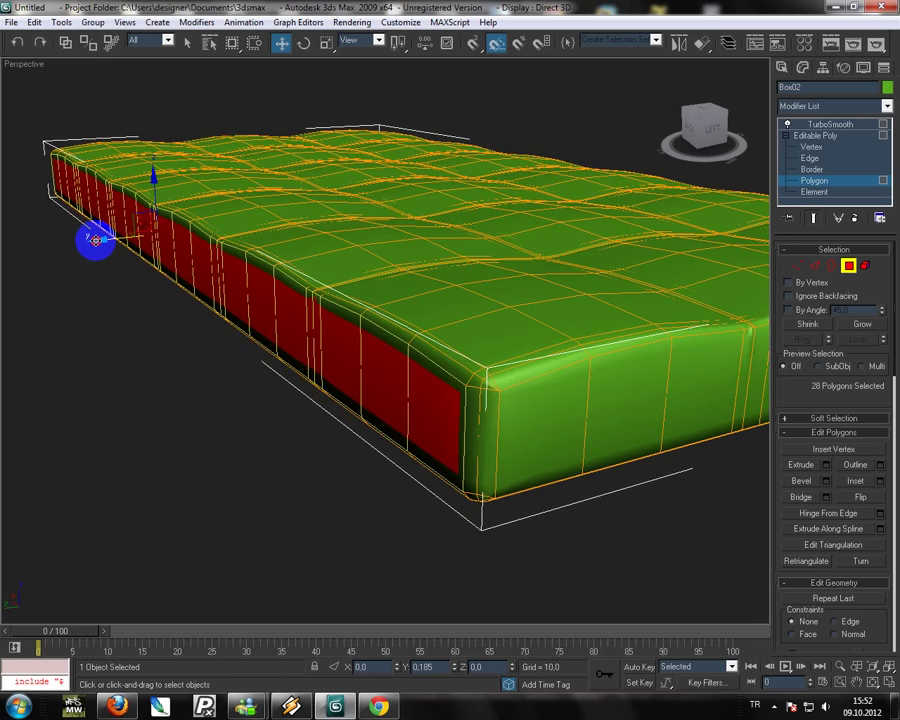
click(136, 406)
mouse_move(136, 406)
alt+middle_down()
mouse_move(327, 437)
mouse_move(286, 428)
mouse_move(261, 448)
alt+middle_up()
scroll(261, 448, down, 5)
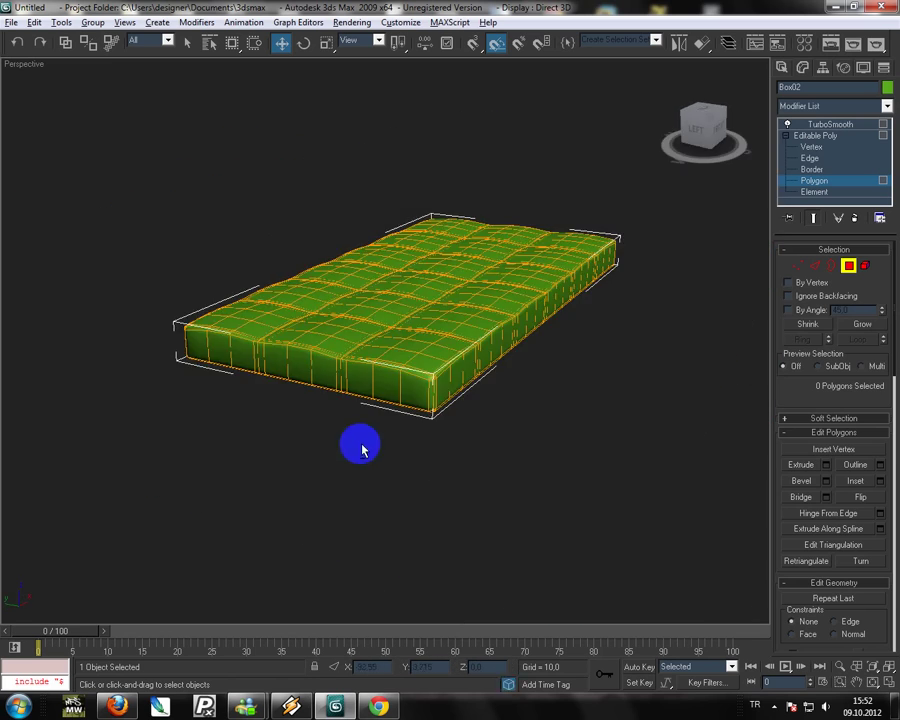
click(782, 67)
click(650, 362)
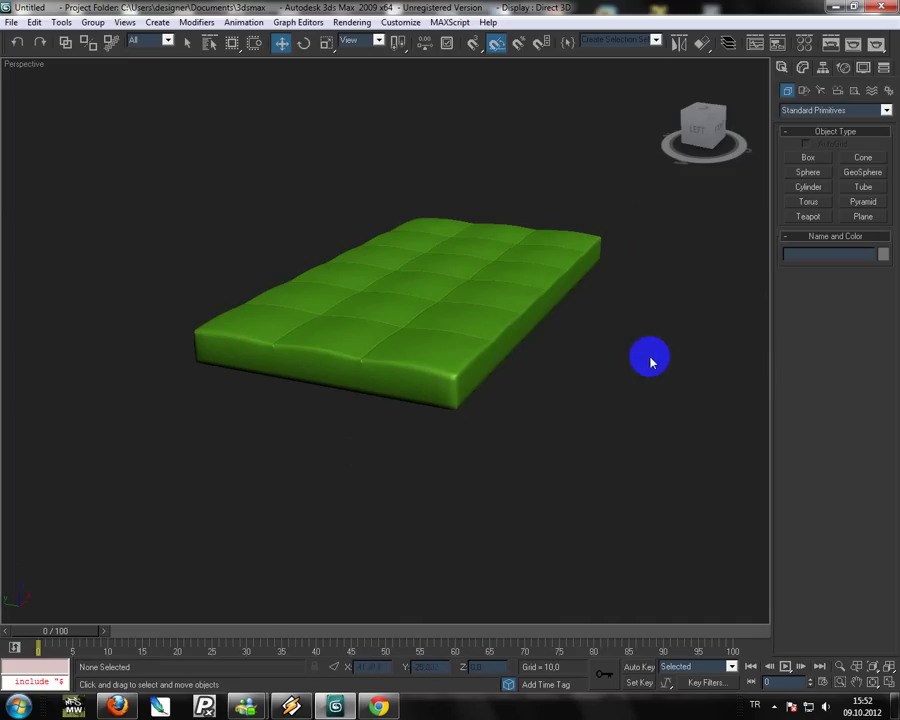
Unhide All to reveal the blue seat base, then select the green cushion.
right_click(537, 406)
click(565, 342)
click(362, 362)
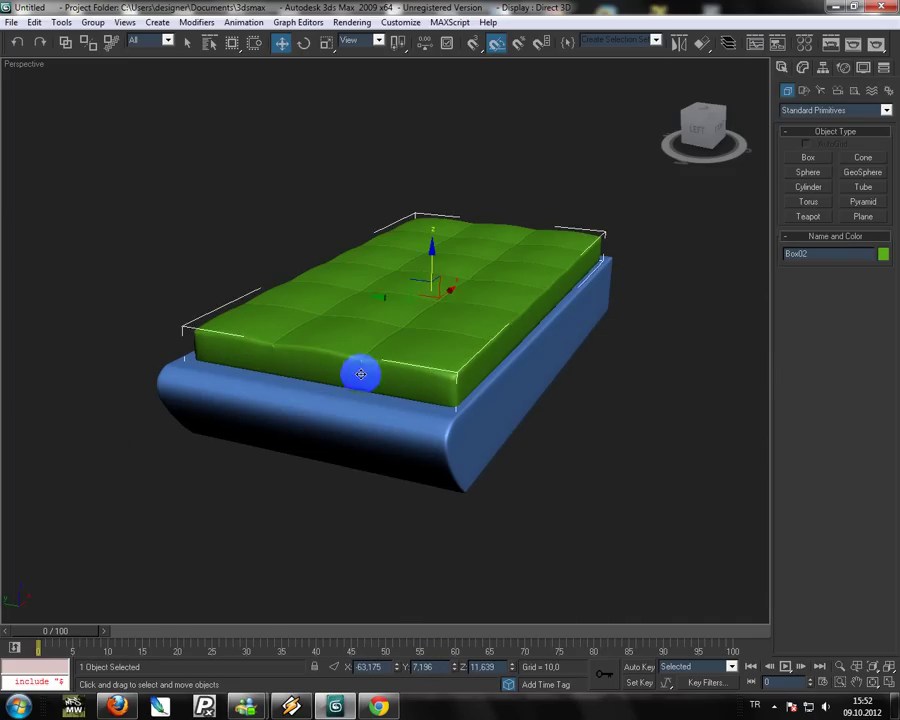
scroll(337, 420, up, 5)
middle_drag(337, 420, 565, 230)
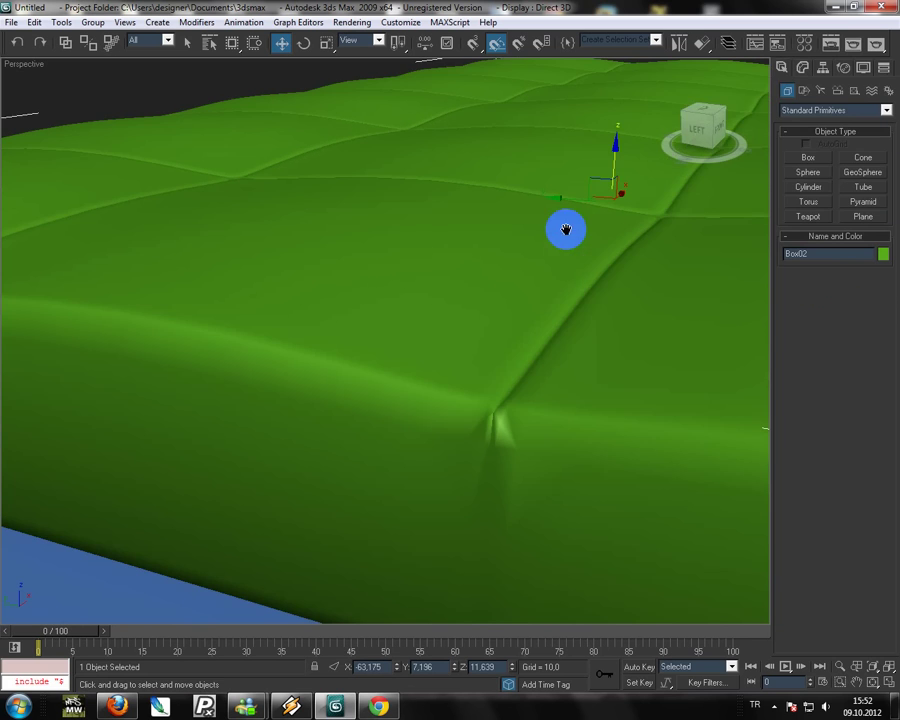
At Vertex level of the cushion's Editable Poly, nudge the corner vertex slightly.
click(802, 67)
click(814, 135)
key(1)
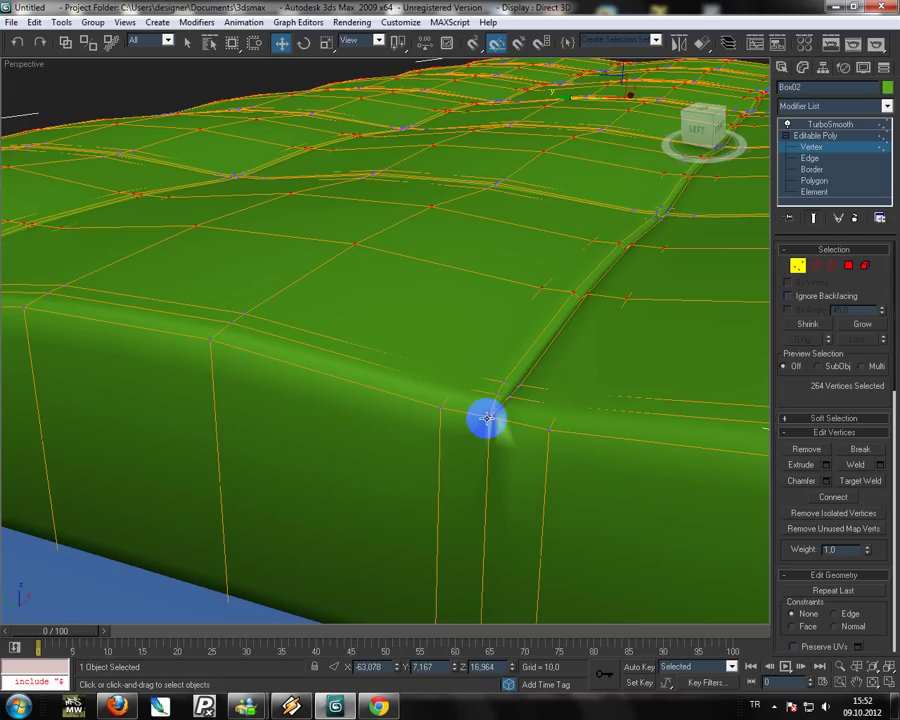
drag(507, 396, 511, 394)
Pan around the cushion corner, clear the vertex selection, then select all vertices.
scroll(500, 398, down, 2)
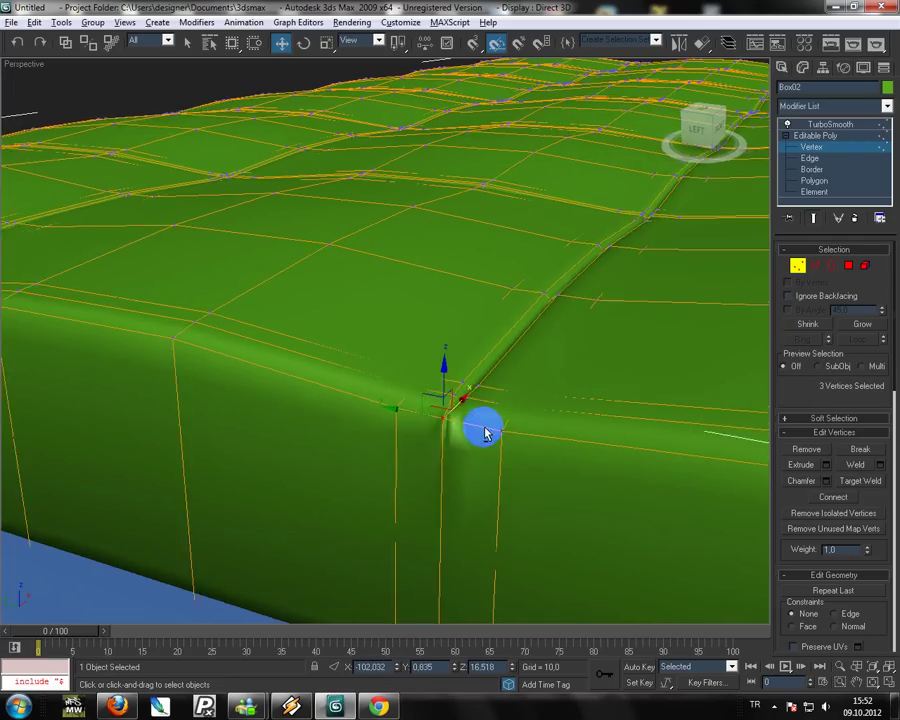
scroll(482, 422, down, 3)
scroll(536, 432, down, 5)
scroll(367, 422, up, 5)
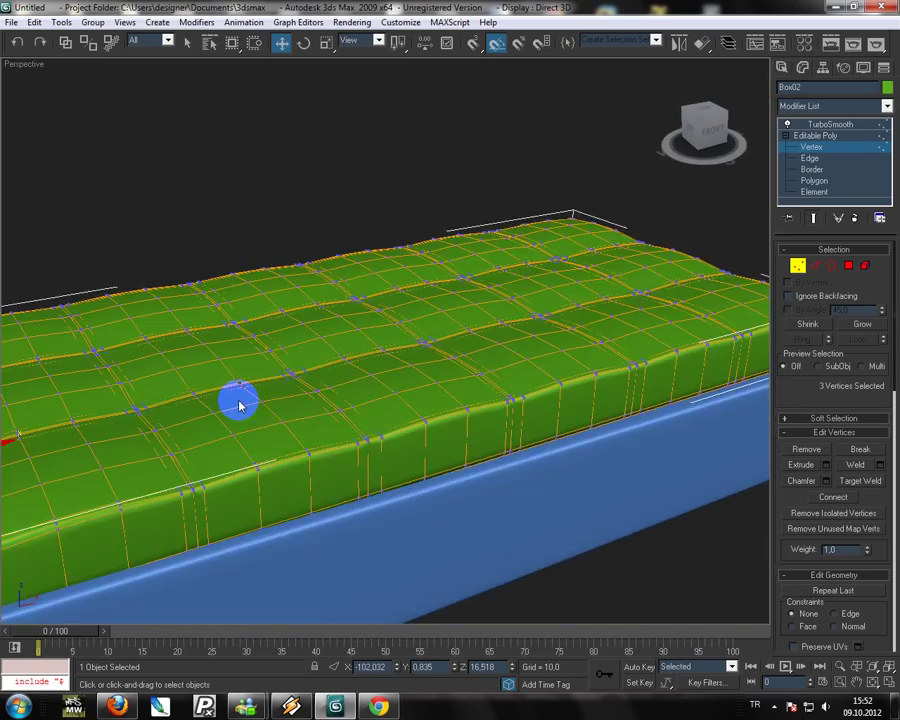
scroll(416, 410, up, 3)
mouse_move(416, 410)
middle_down()
mouse_move(512, 322)
mouse_move(470, 250)
mouse_move(454, 241)
middle_up()
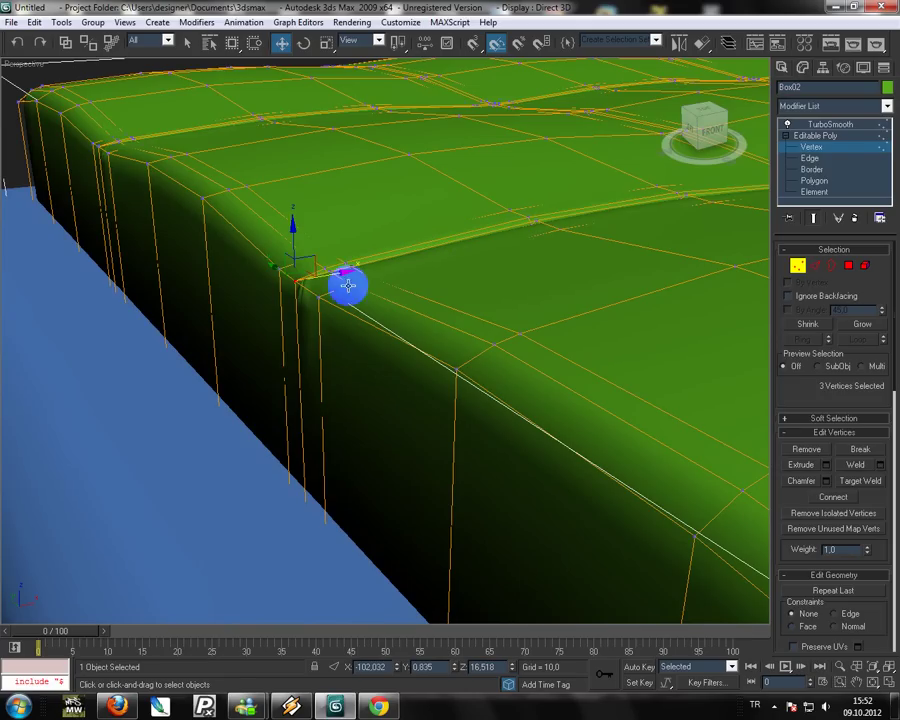
click(308, 288)
mouse_move(297, 283)
middle_down()
mouse_move(335, 307)
mouse_move(420, 320)
middle_up()
key(ctrl+a)
Hide the blue base and zoom in on the cushion's corner.
key(z)
right_click(464, 320)
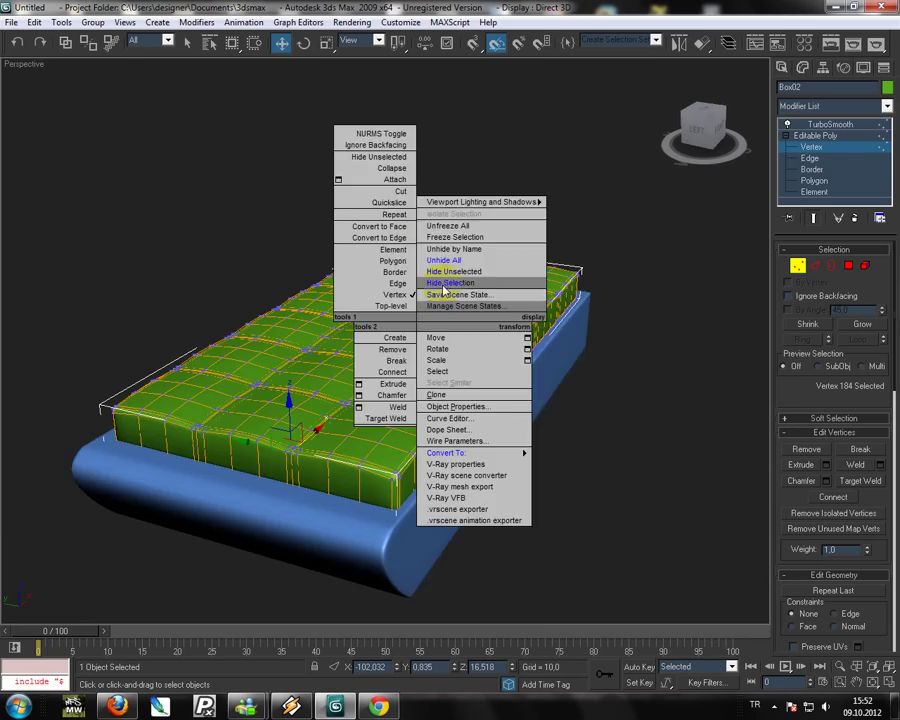
click(500, 276)
alt+middle_drag(450, 275, 410, 354)
scroll(416, 350, up, 5)
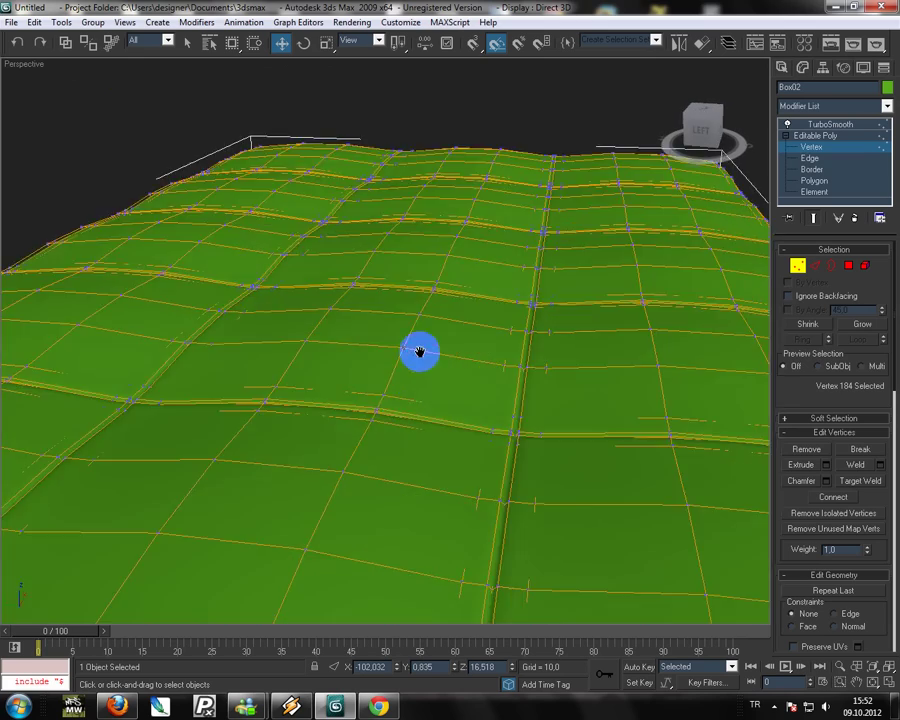
scroll(428, 146, up, 4)
alt+middle_drag(428, 146, 436, 135)
Inspect the corner seam in wireframe with only the cage shown, clearing the vertex selection.
key(F3)
middle_drag(510, 340, 506, 354)
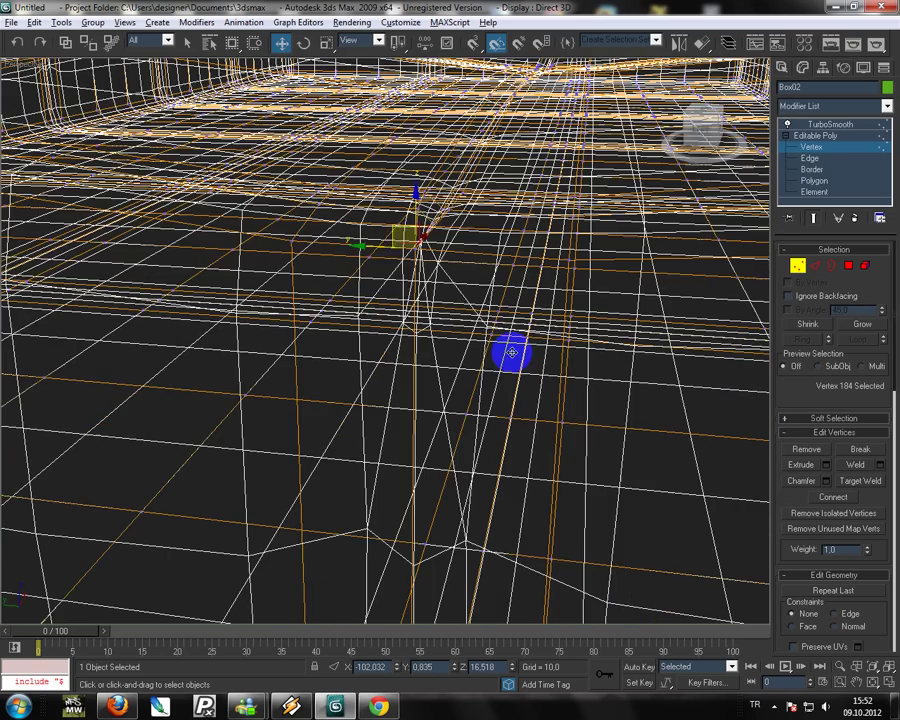
click(815, 220)
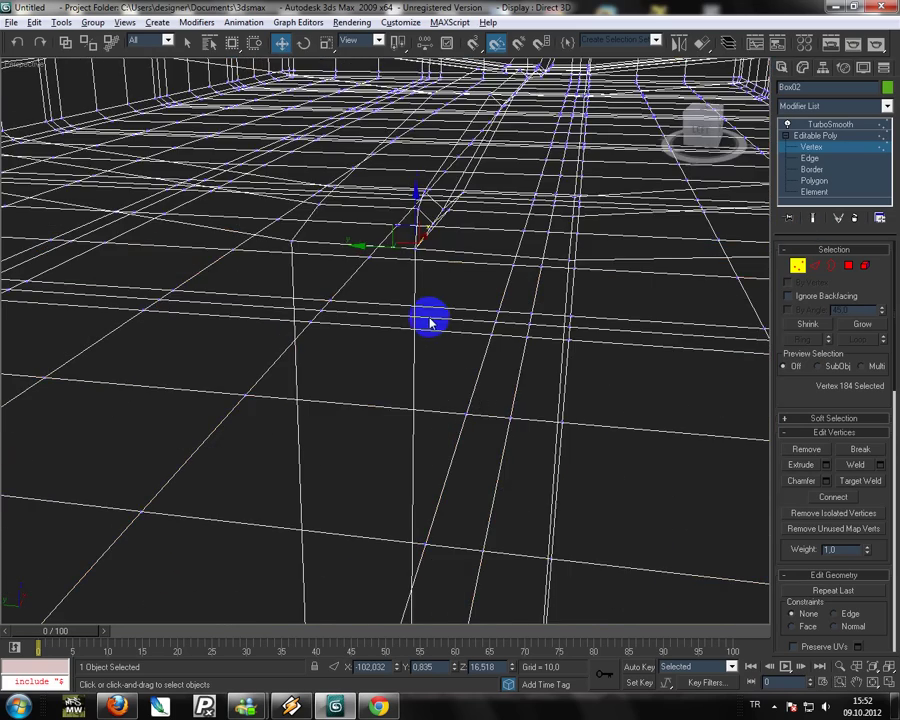
alt+middle_drag(430, 320, 424, 318)
click(310, 408)
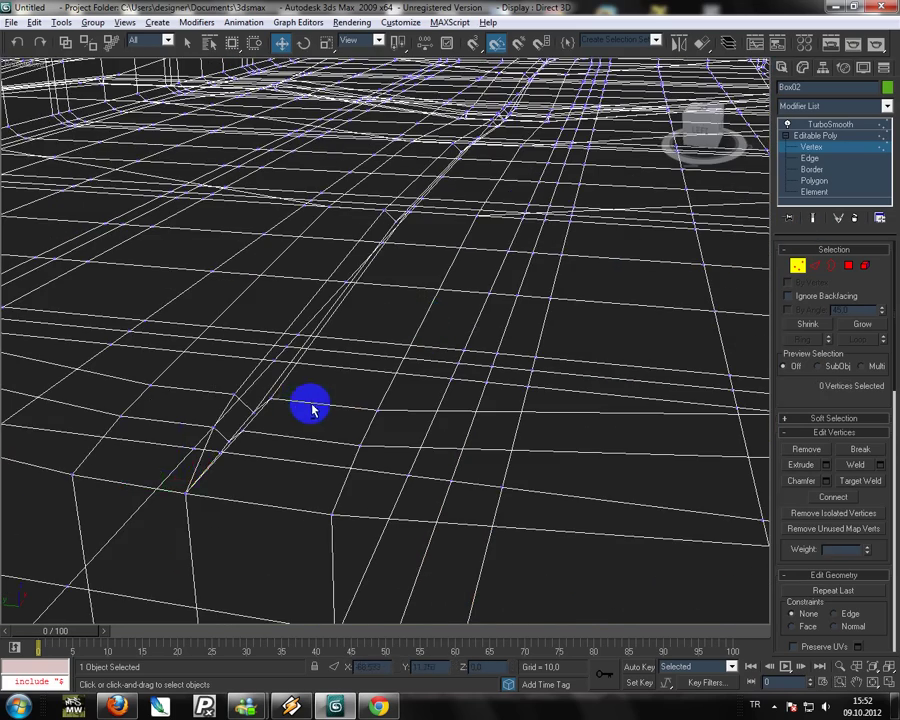
scroll(310, 408, up, 3)
key(F3)
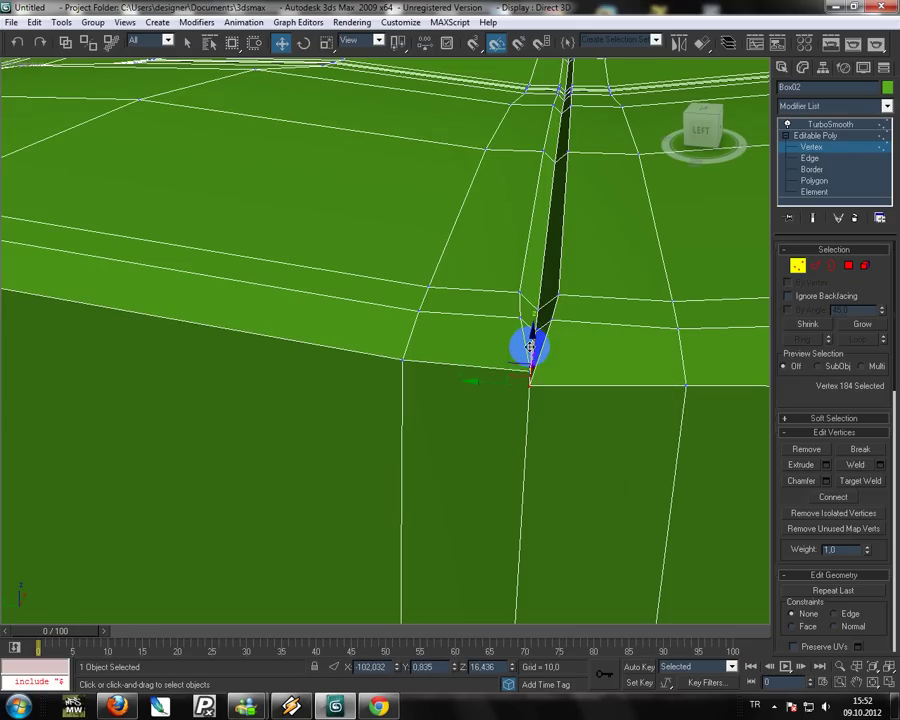
Weld the selected corner vertices with a Weld Threshold of 3.03.
right_click(598, 399)
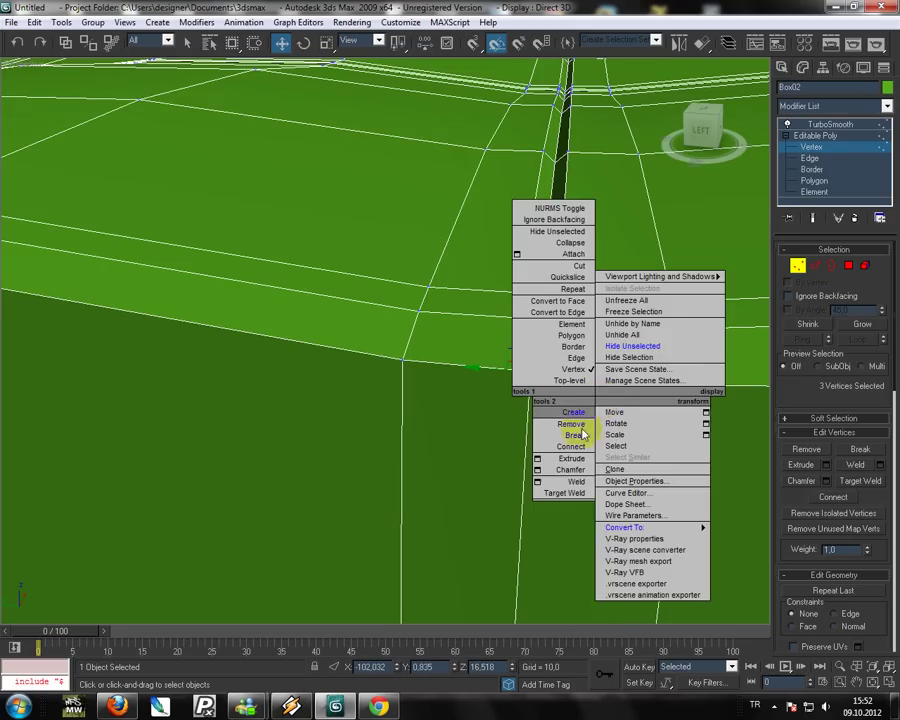
click(538, 482)
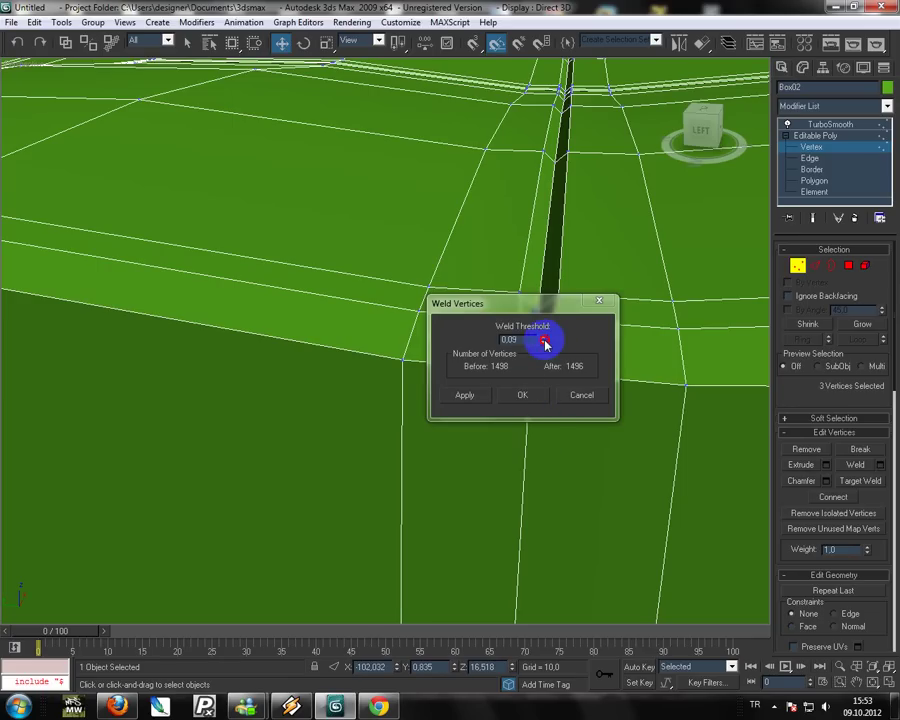
drag(545, 342, 561, 121)
click(520, 394)
click(815, 218)
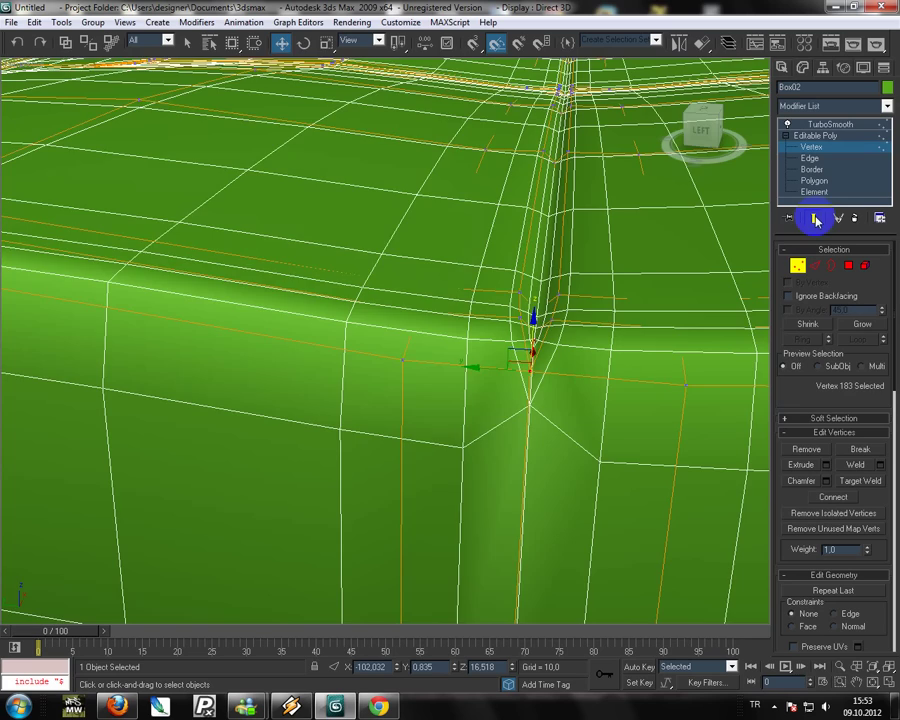
Weld the three vertices at the groove corner, then leave sub-object editing.
mouse_move(484, 418)
alt+middle_down()
mouse_move(599, 422)
mouse_move(520, 396)
mouse_move(645, 414)
mouse_move(532, 390)
alt+middle_up()
drag(505, 368, 546, 373)
right_click(506, 368)
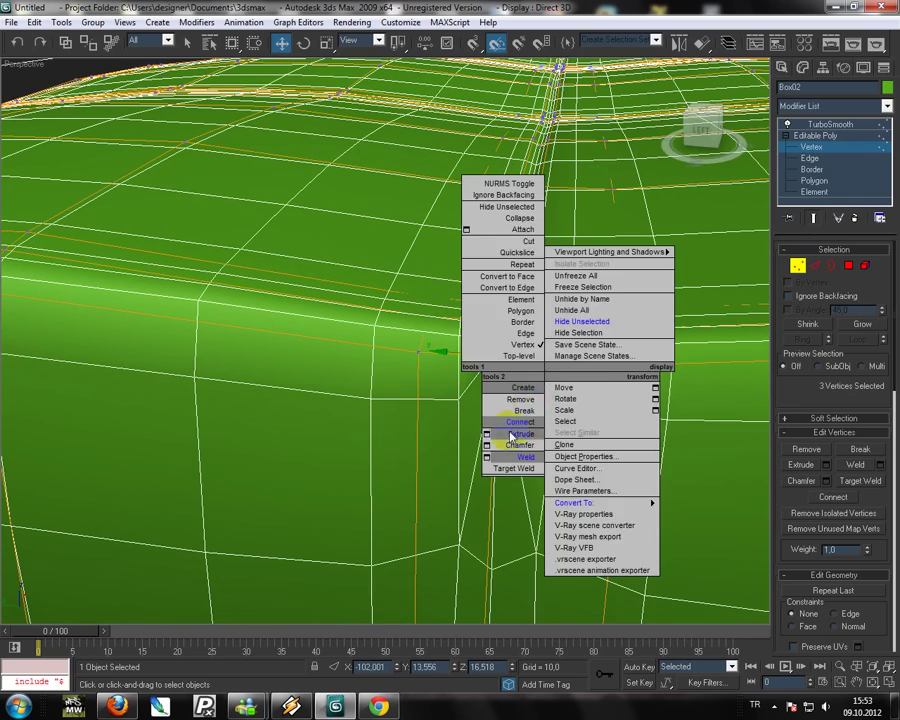
click(492, 440)
click(520, 394)
scroll(560, 400, down, 5)
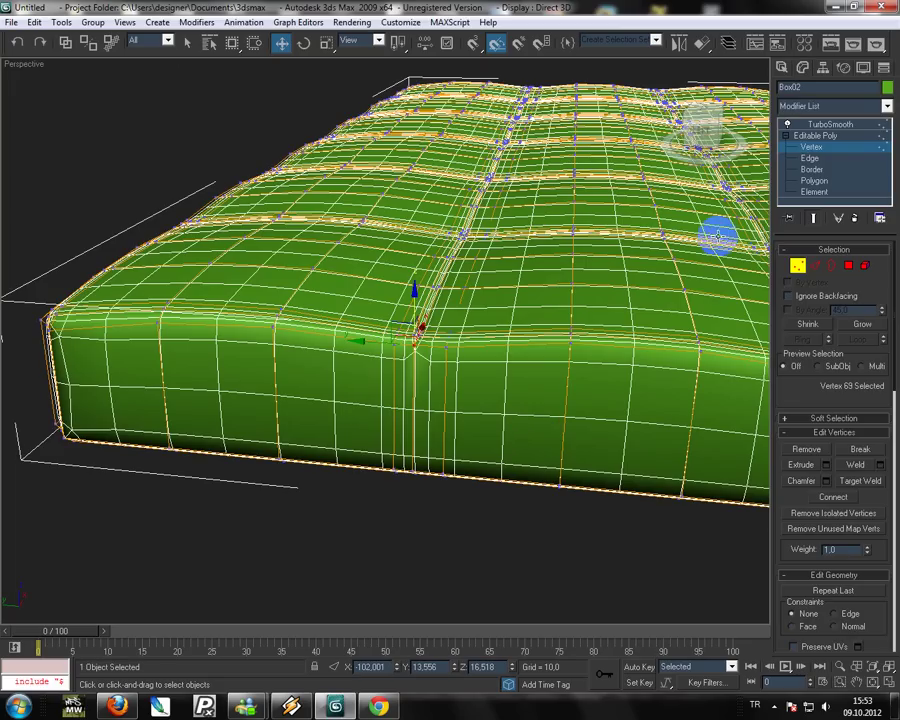
click(782, 72)
In the front view, connect the edges at the cushion's left end to add a new edge loop.
key(f)
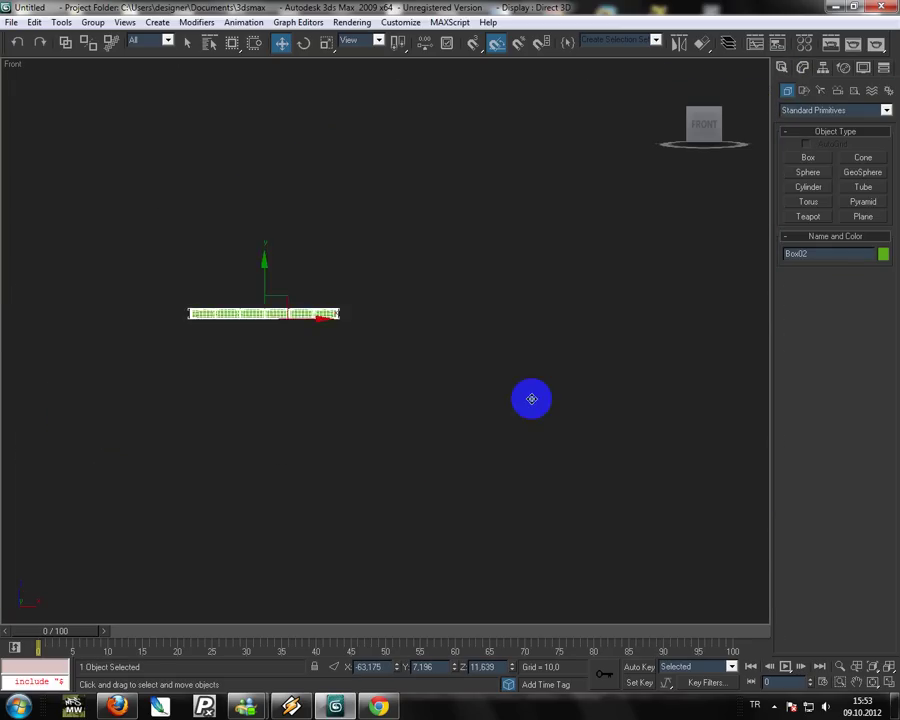
key(z)
middle_drag(320, 396, 500, 391)
scroll(436, 386, up, 3)
scroll(440, 390, up, 3)
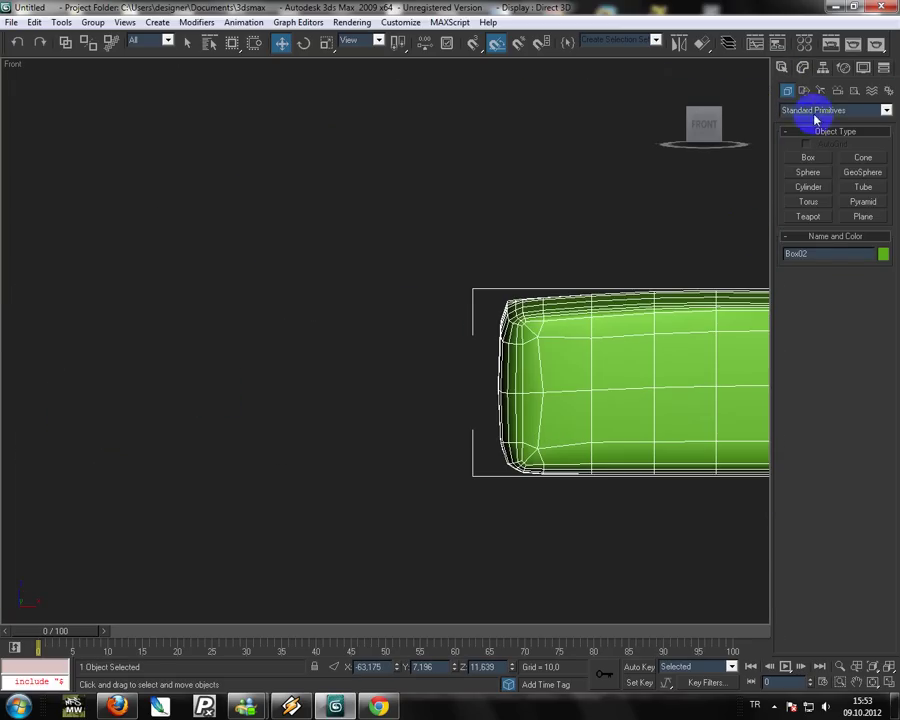
click(802, 90)
click(807, 150)
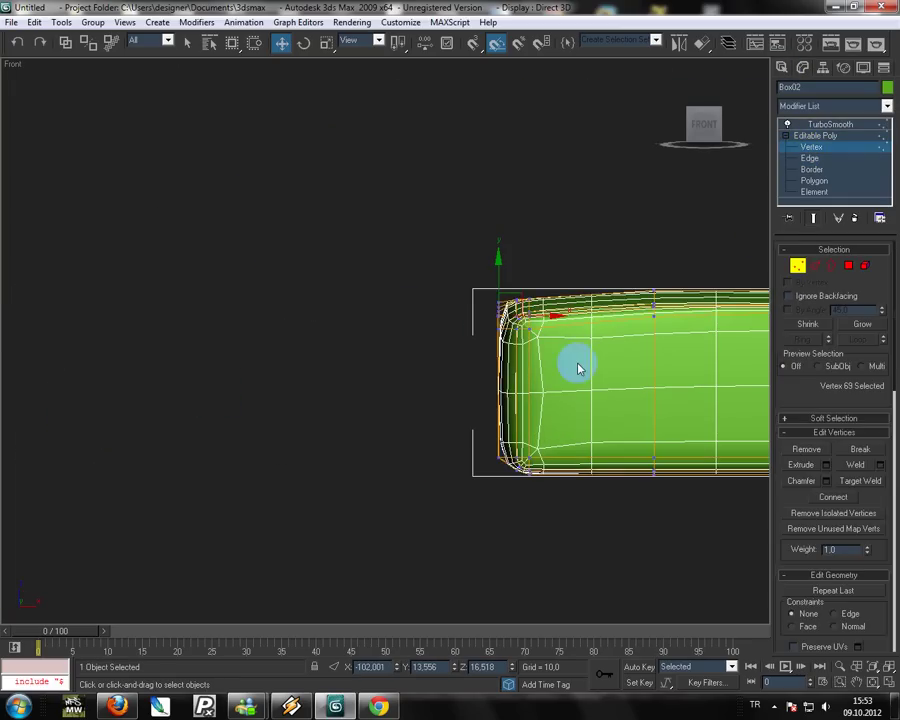
scroll(558, 393, down, 3)
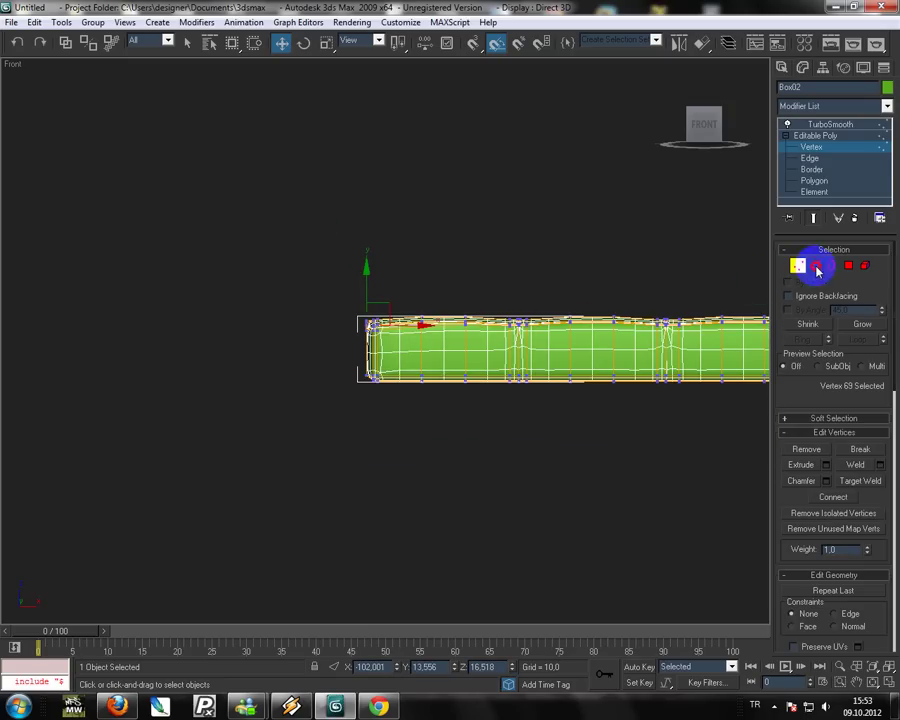
click(816, 266)
middle_drag(354, 351, 207, 337)
drag(248, 342, 250, 343)
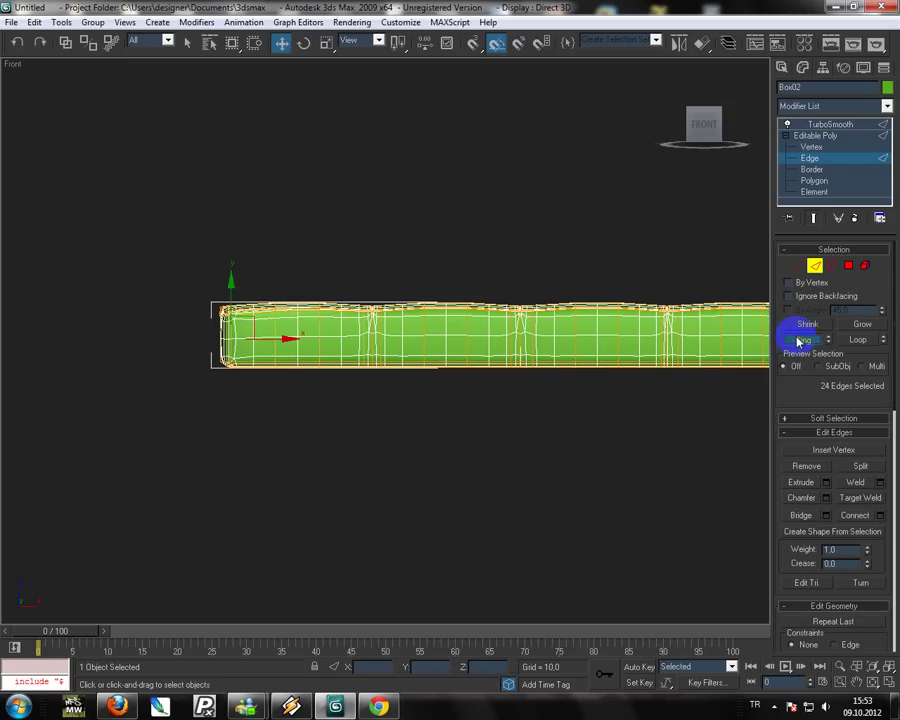
right_click(471, 408)
click(398, 460)
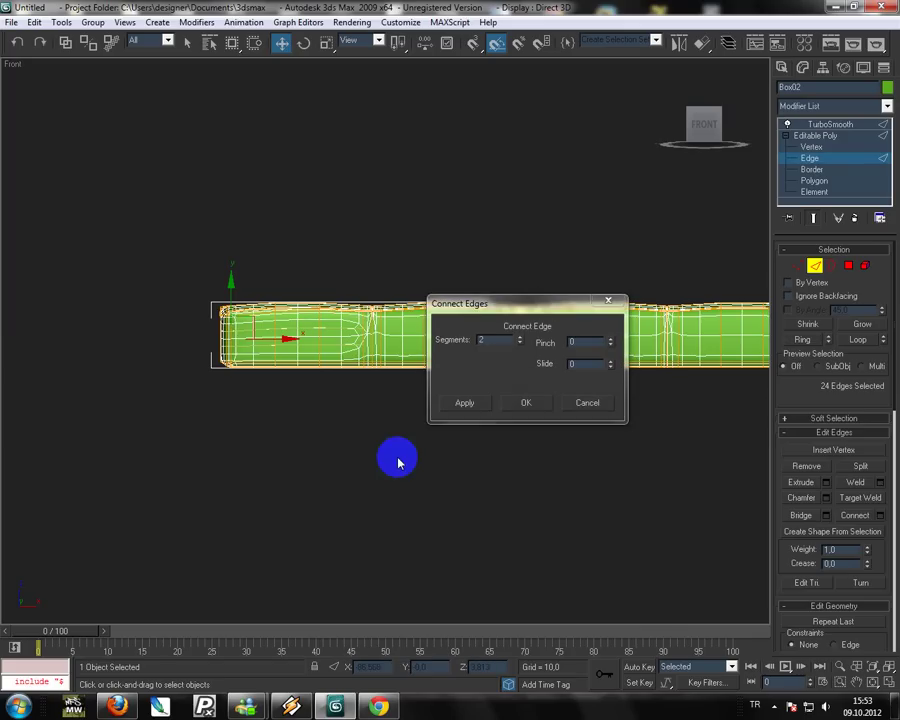
click(522, 404)
Connect the edges along the cushion's whole length with 1 segment, adding a loop lengthwise.
mouse_move(420, 392)
middle_down()
mouse_move(278, 390)
mouse_move(160, 363)
middle_up()
scroll(278, 390, down, 3)
drag(244, 344, 646, 343)
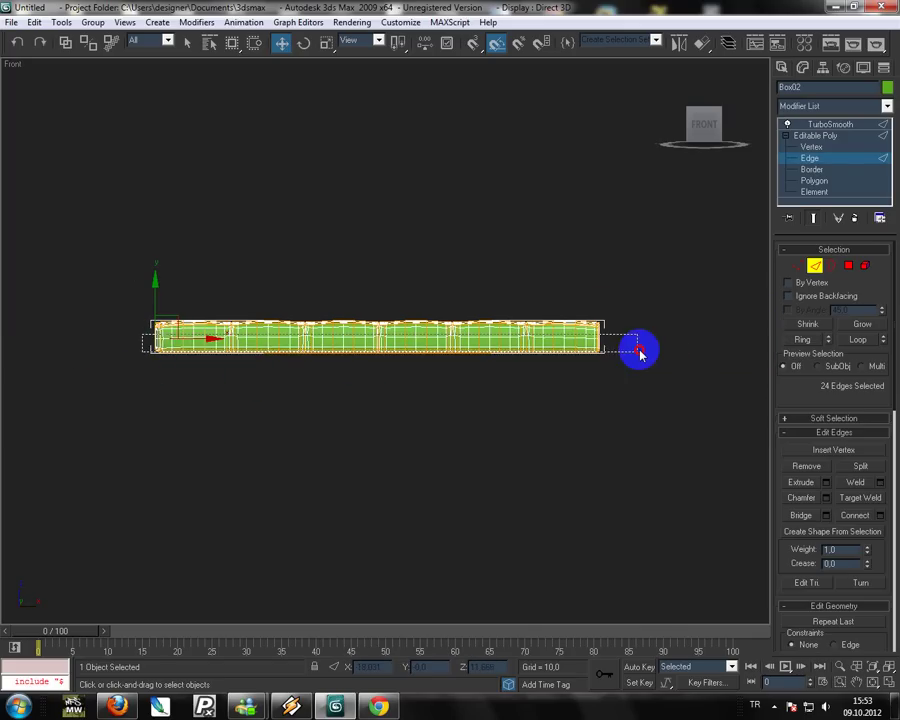
right_click(514, 426)
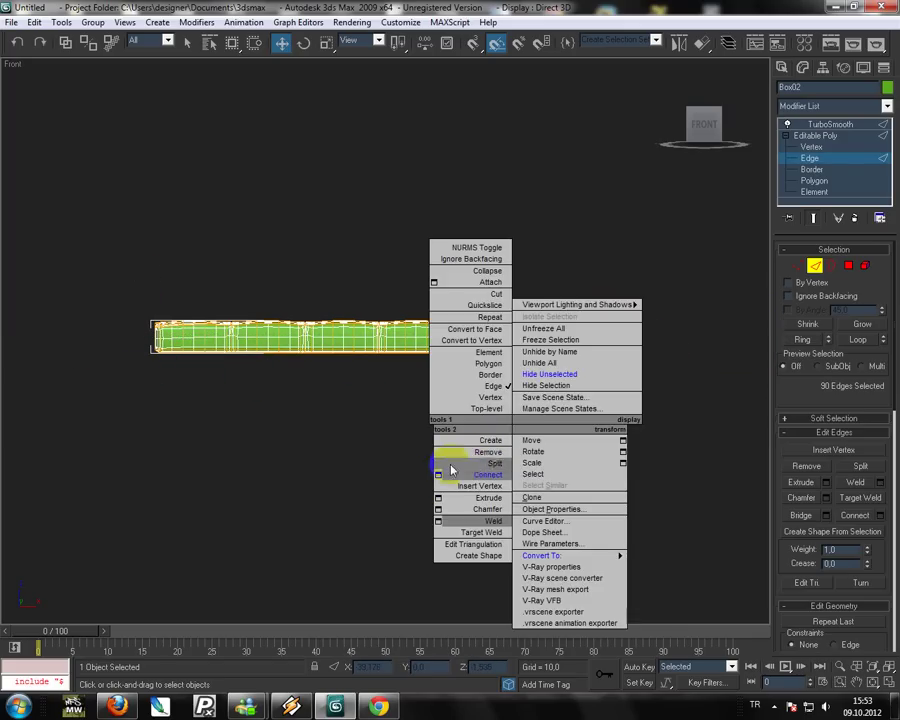
click(446, 464)
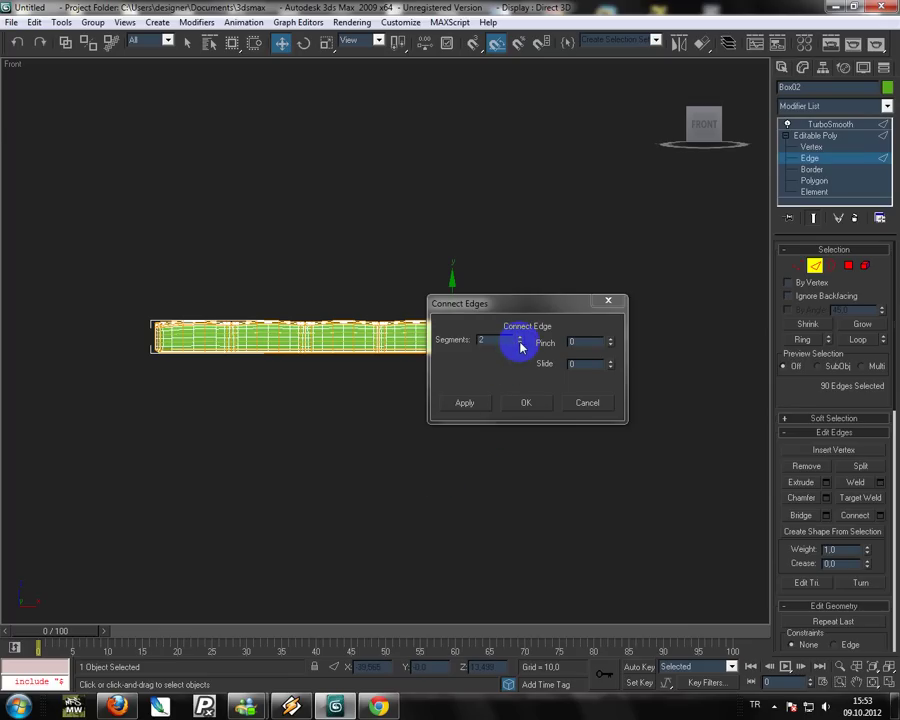
click(520, 345)
click(526, 402)
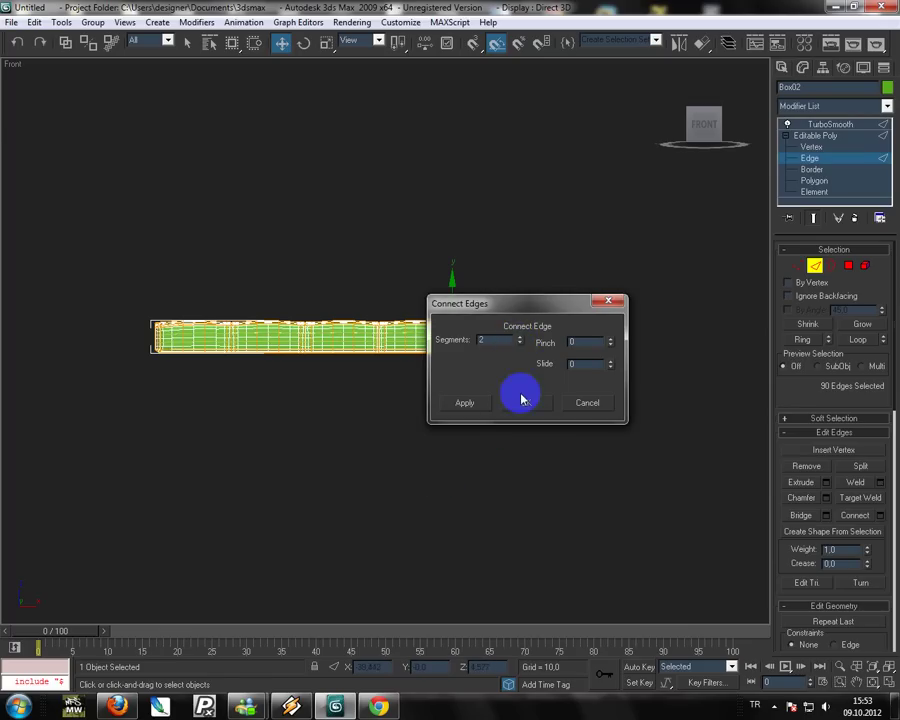
click(814, 265)
Select the cushion's left-end vertices and push them further left.
key(1)
mouse_move(307, 390)
middle_down()
mouse_move(448, 446)
mouse_move(374, 372)
middle_up()
scroll(450, 446, up, 3)
scroll(465, 433, up, 2)
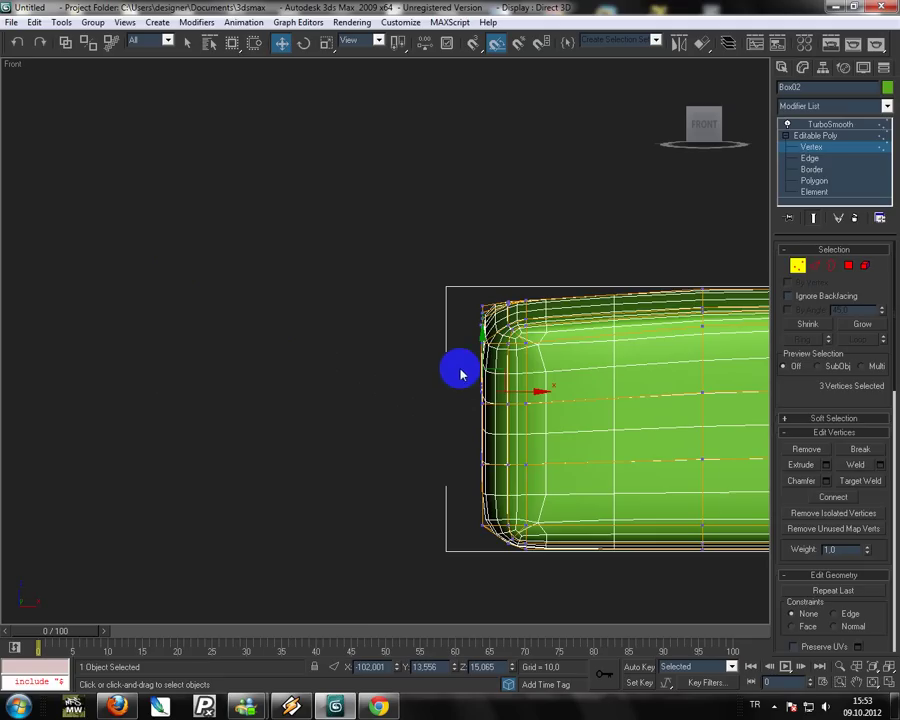
drag(461, 374, 556, 474)
drag(535, 428, 521, 432)
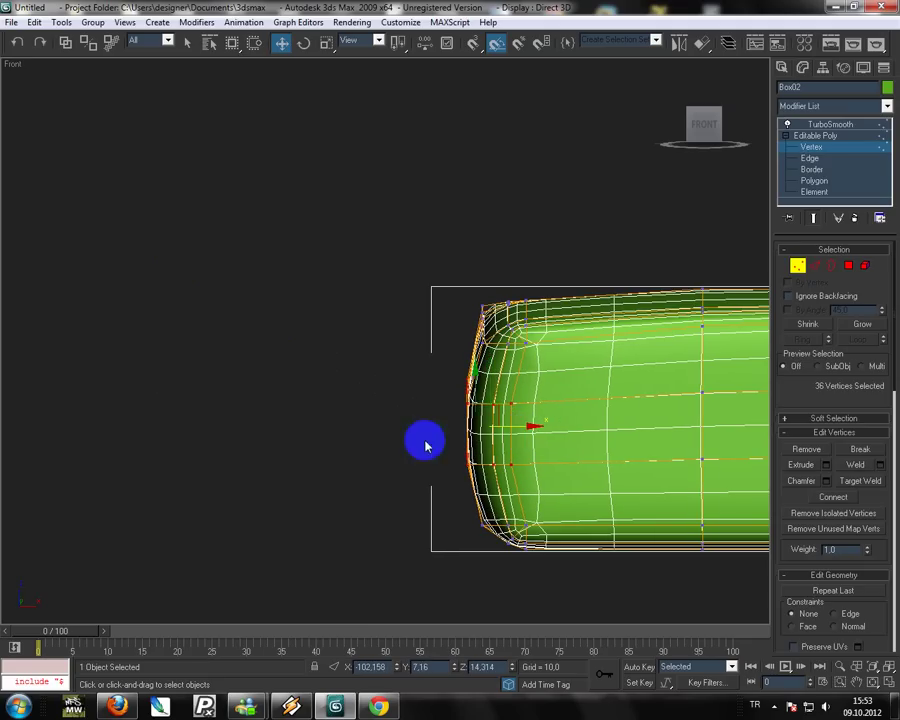
Select the top-left corner vertices and lift them up for a rounder profile.
scroll(420, 436, up, 3)
drag(368, 237, 403, 262)
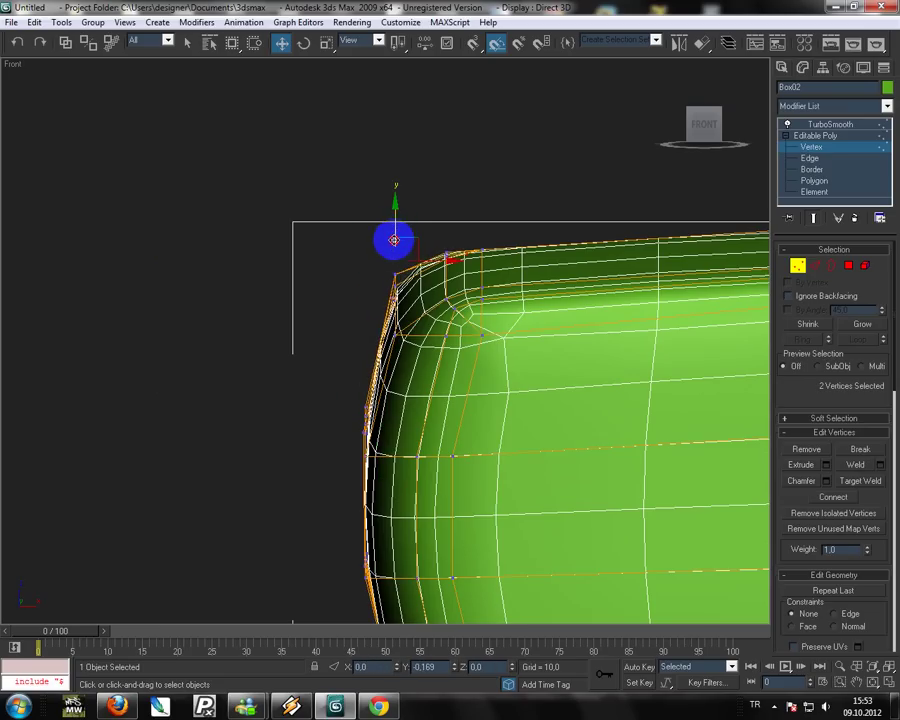
drag(352, 222, 408, 313)
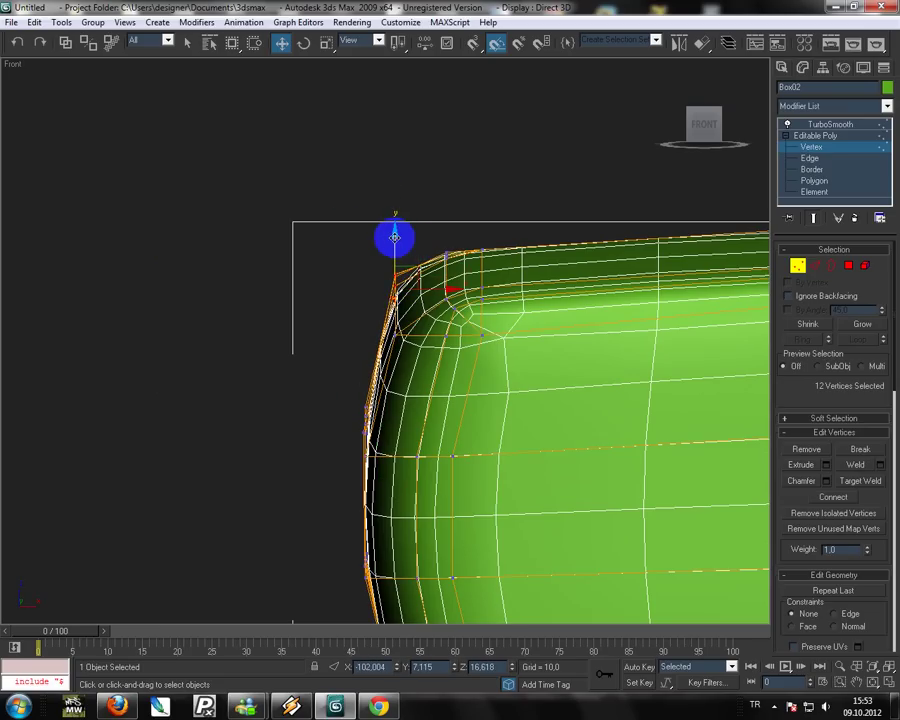
drag(454, 265, 444, 215)
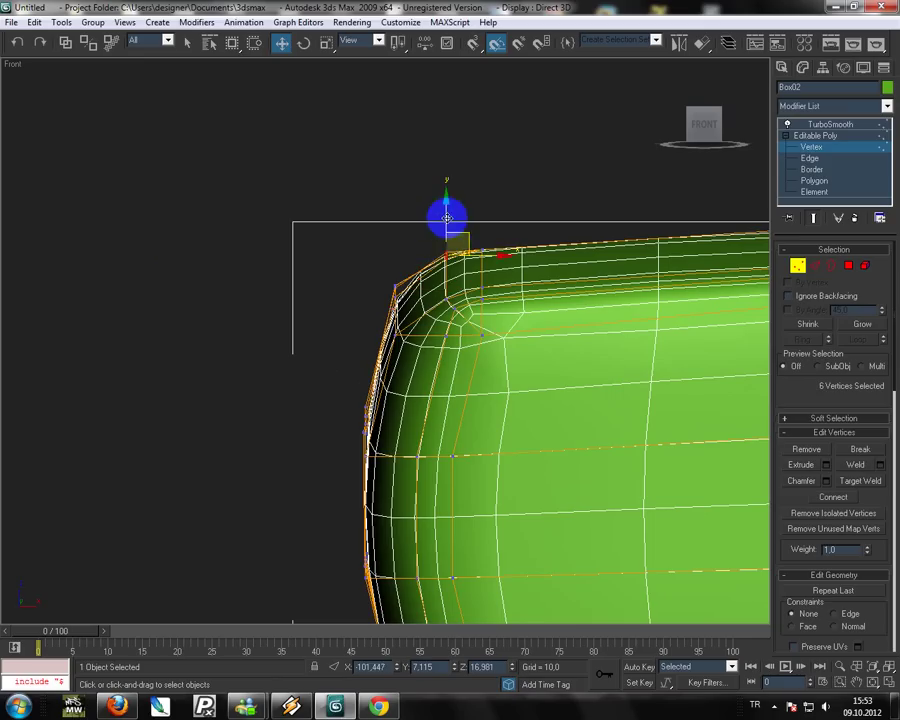
scroll(446, 419, down, 2)
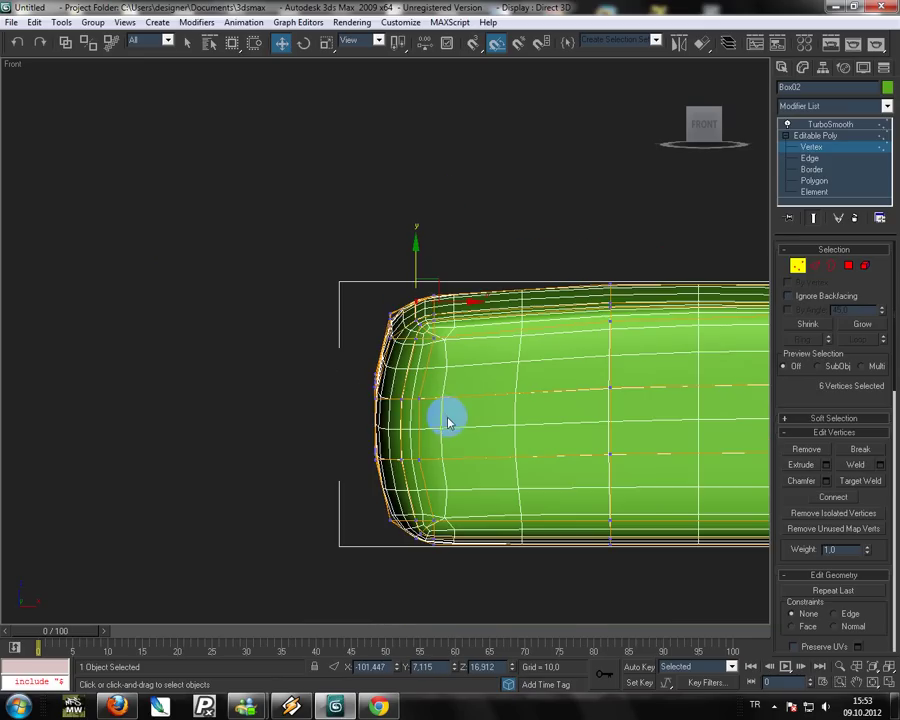
click(667, 70)
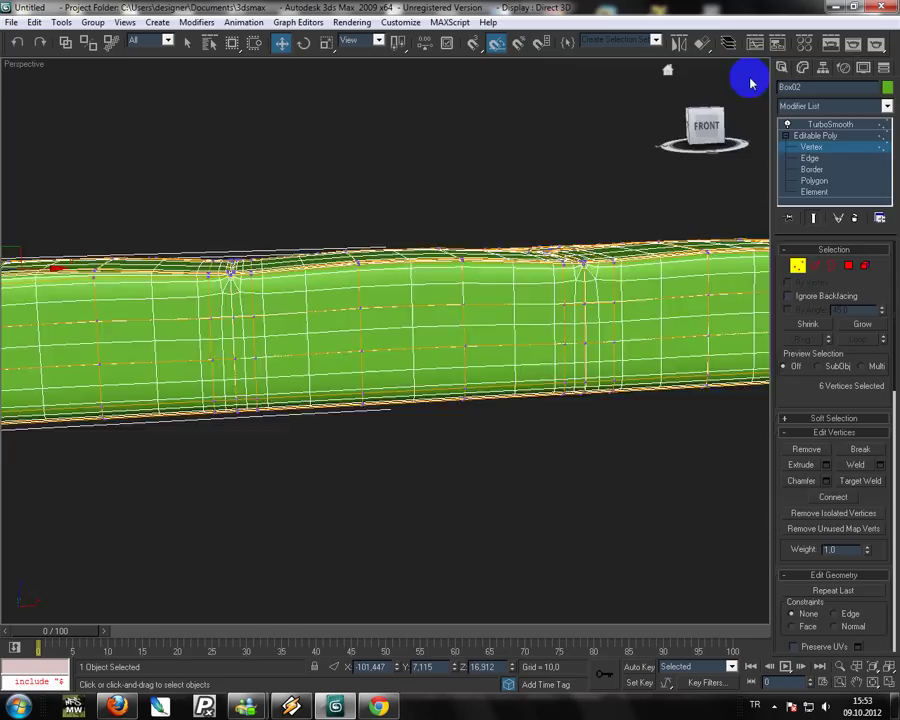
click(785, 70)
Use Unhide All to bring back the blue seat base beneath the green cushion.
click(495, 428)
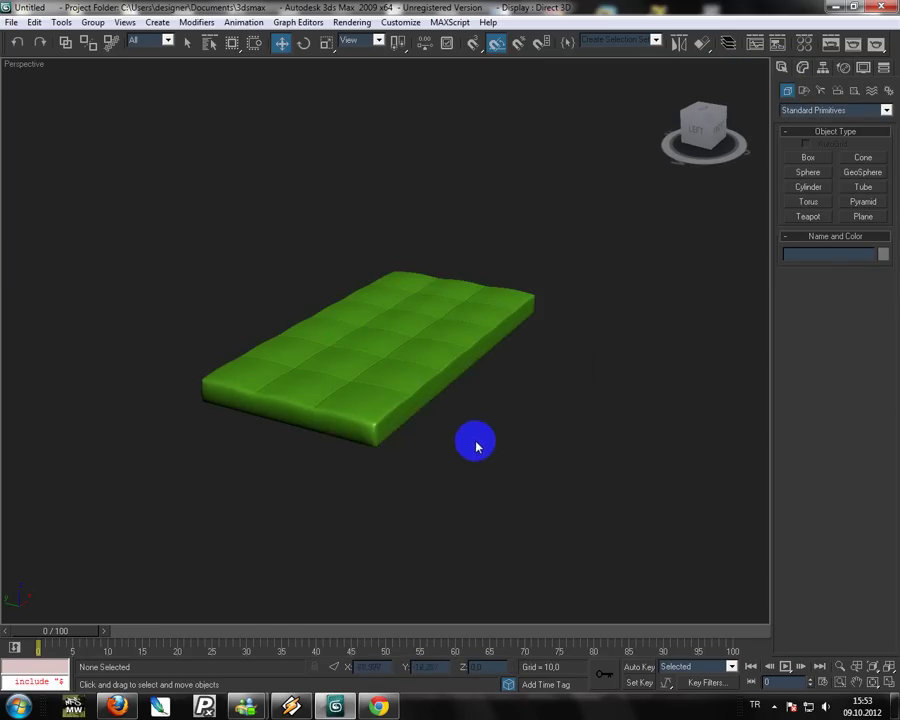
scroll(475, 447, up, 3)
right_click(475, 447)
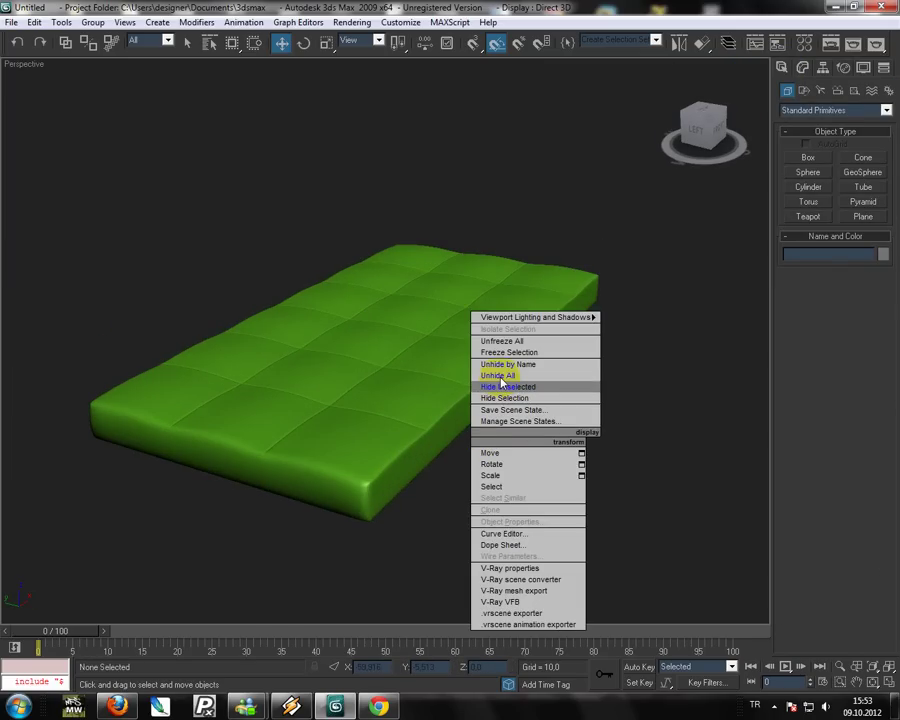
click(499, 377)
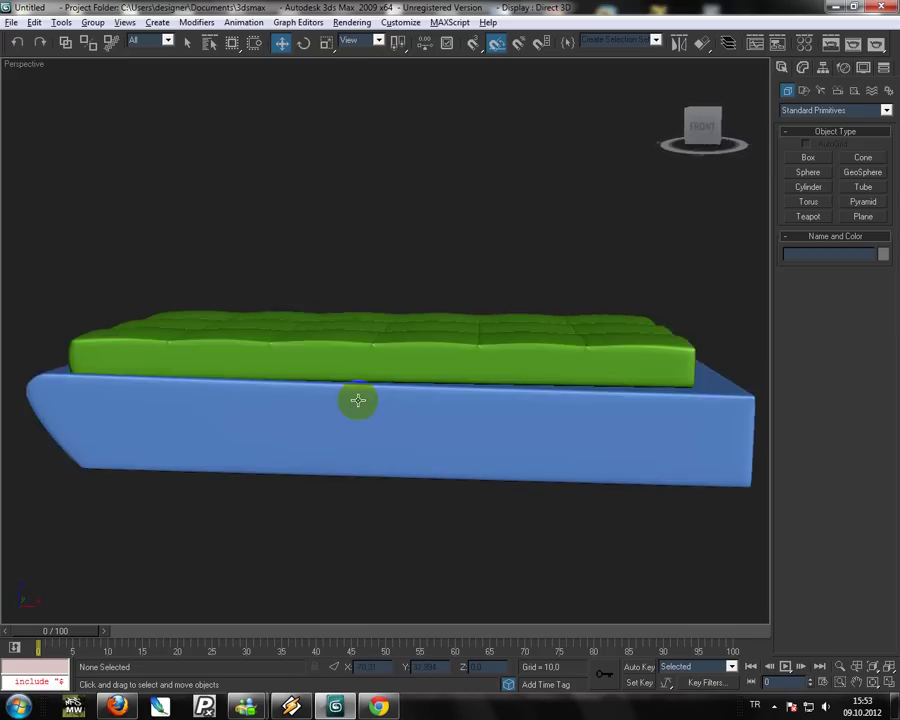